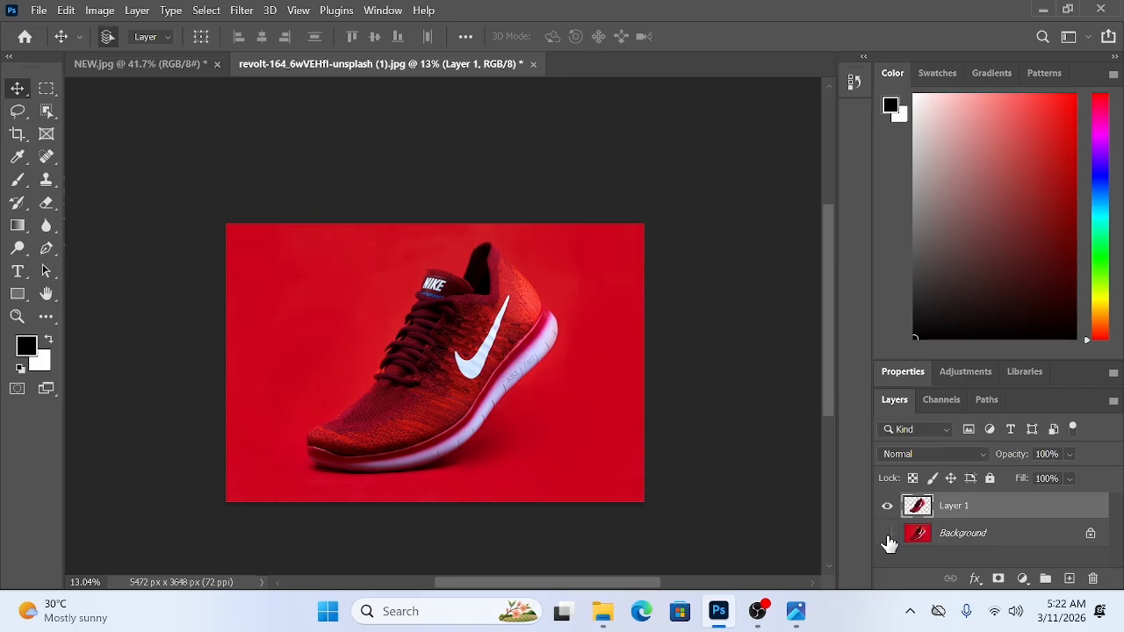
- Hide the Background layer behind the cut-out shoe and create a new 1080 x 1080 px document at 72 ppi
left_click(887, 533)
scroll(461, 562, "down", 2)
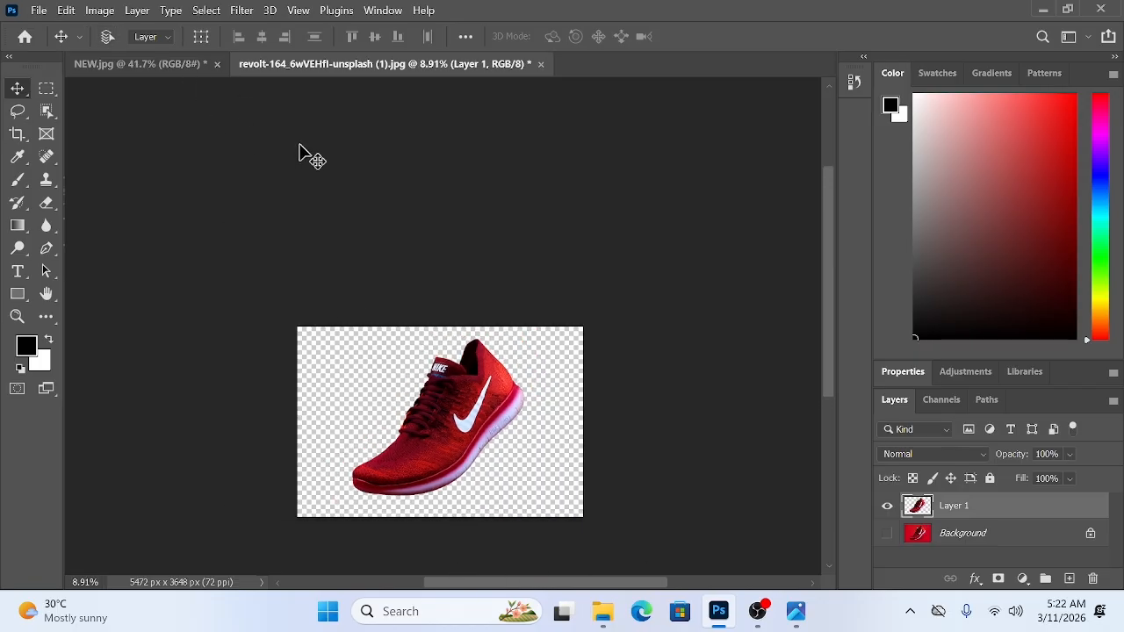
key("ctrl+n")
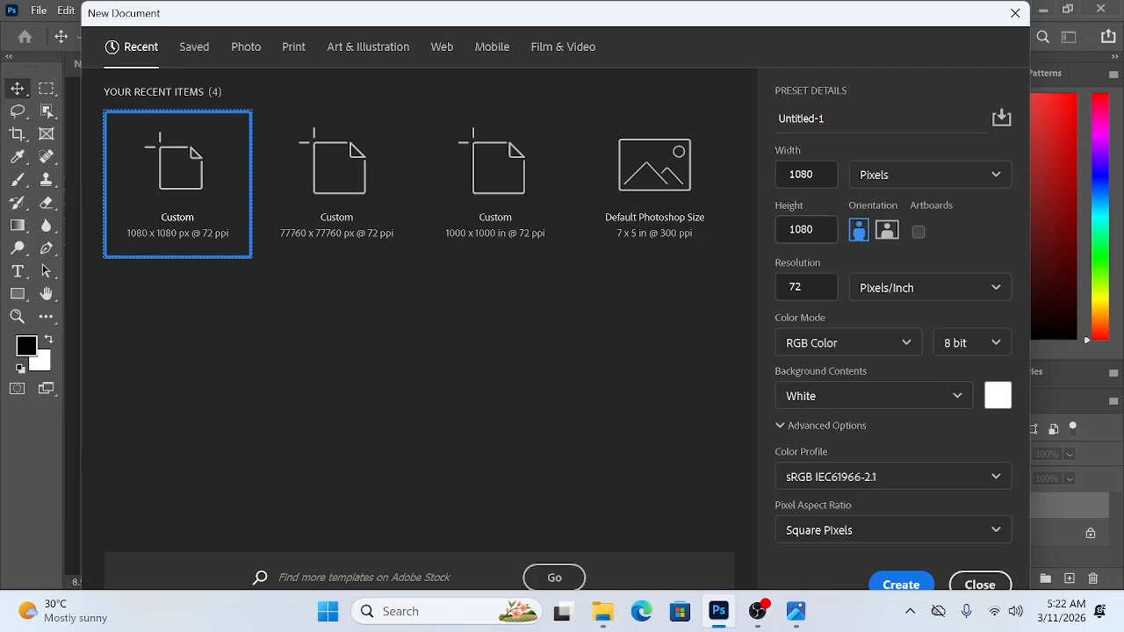
left_click(905, 585)
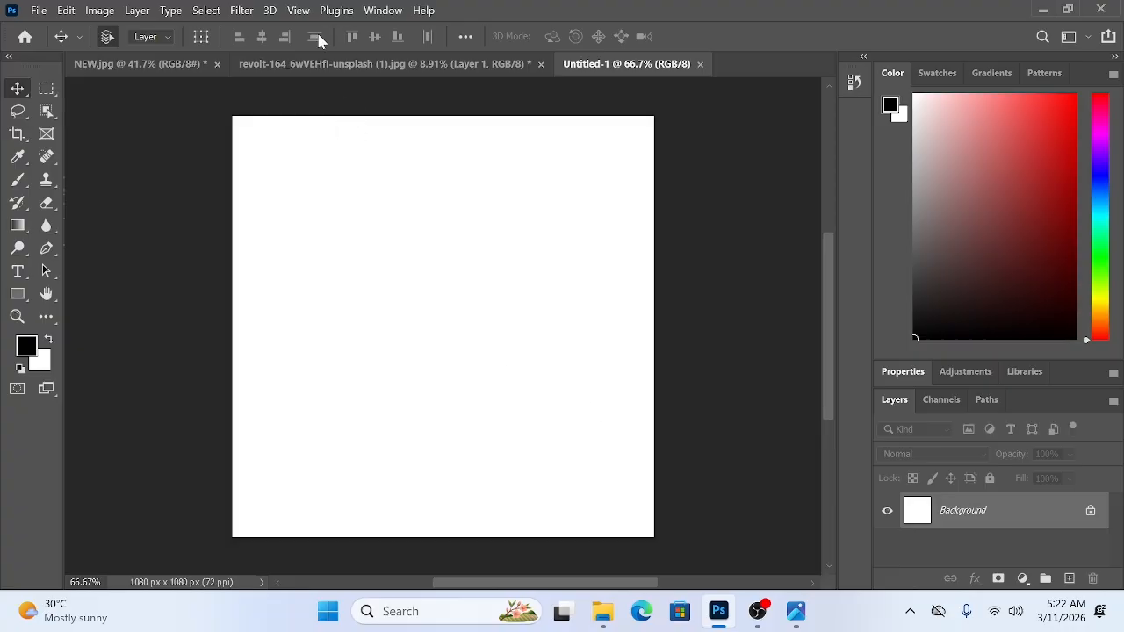
- Add a guide layout to the blank canvas with 50 px margins on all four sides
left_click(298, 10)
left_click(410, 525)
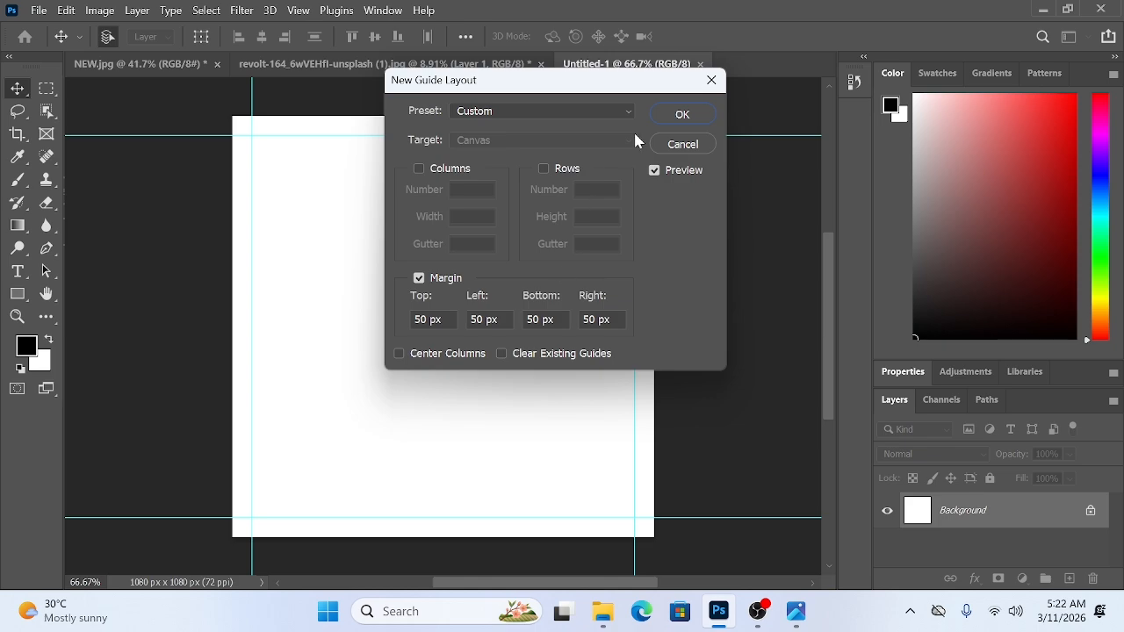
left_click(683, 117)
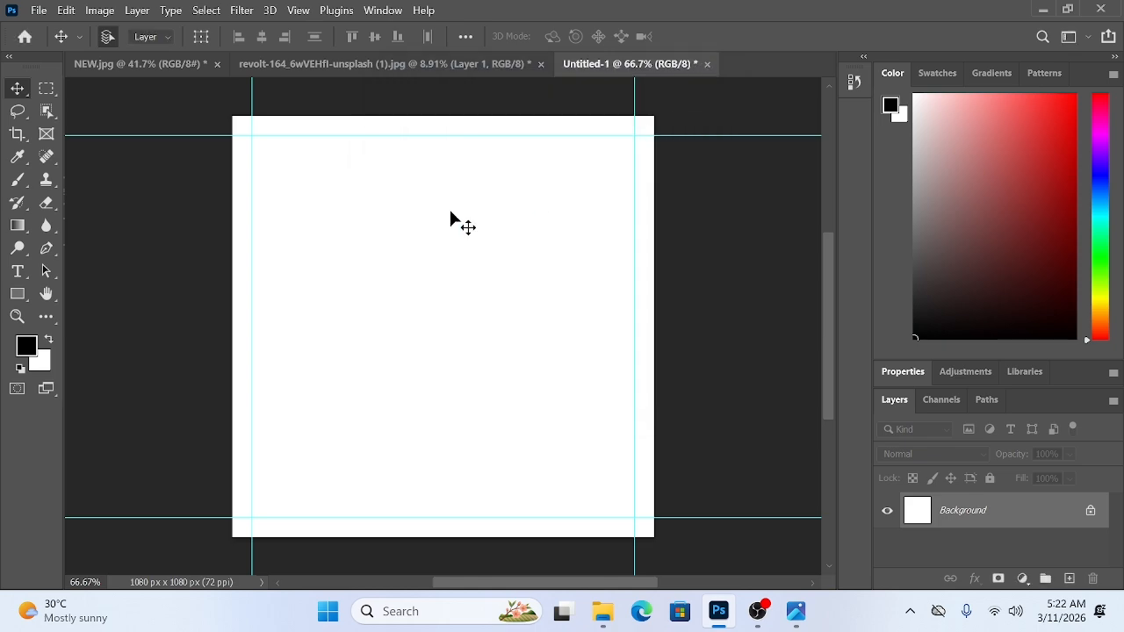
left_click(1021, 578)
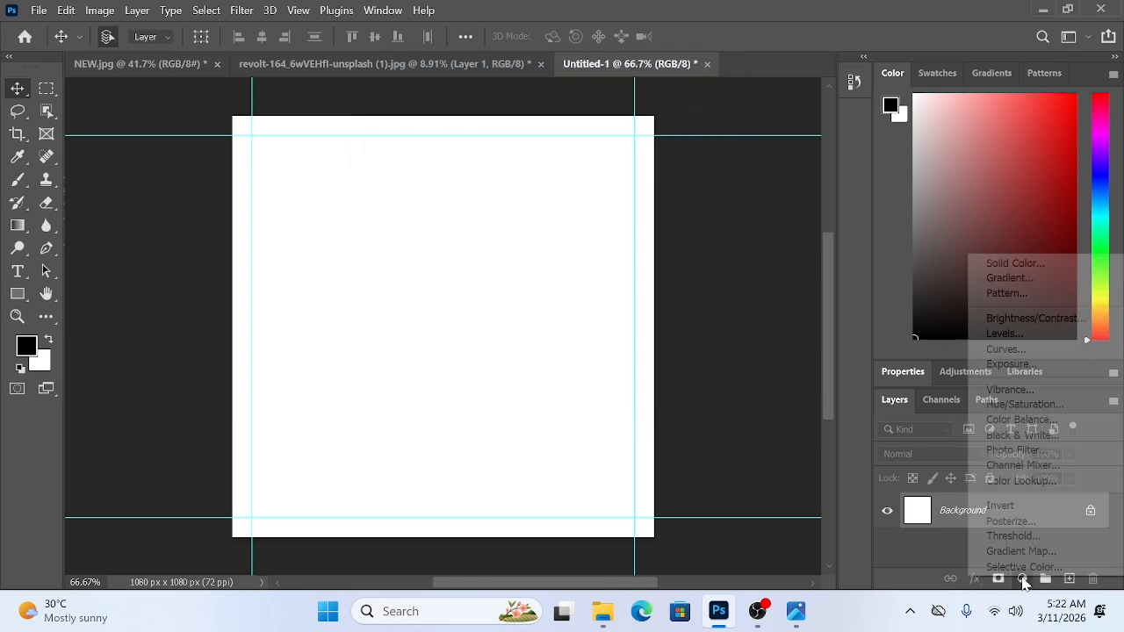
left_click(575, 276)
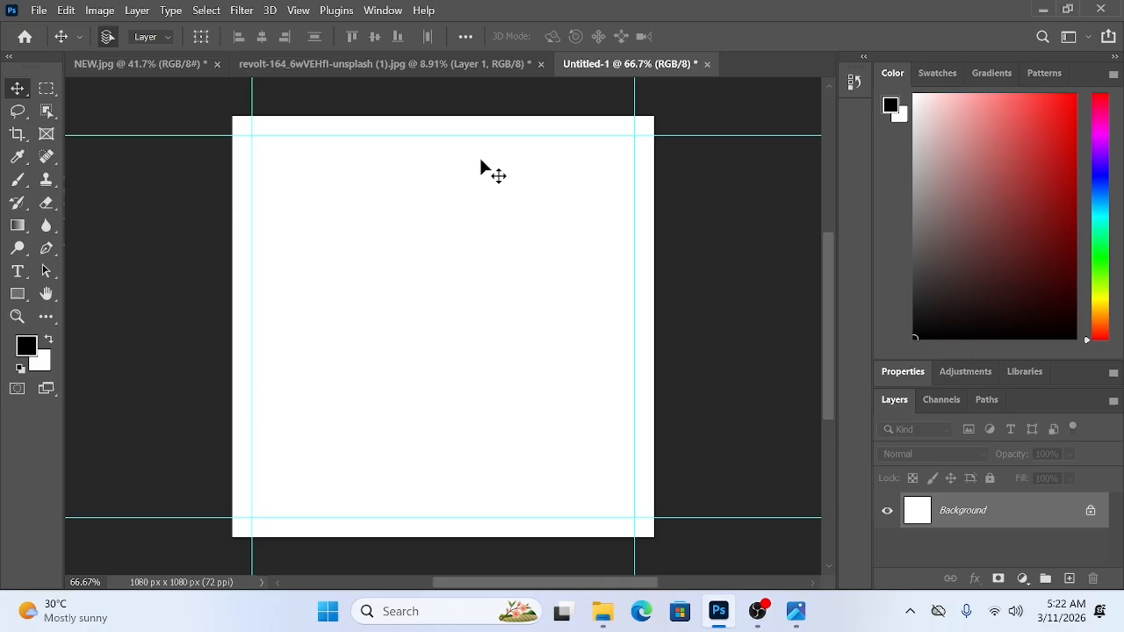
- Copy the cut-out shoe layer from the revolt-164 photo into the new document and convert it to a smart object
left_click(396, 65)
left_click_drag(456, 436, 496, 341)
scroll(497, 341, "down", 3)
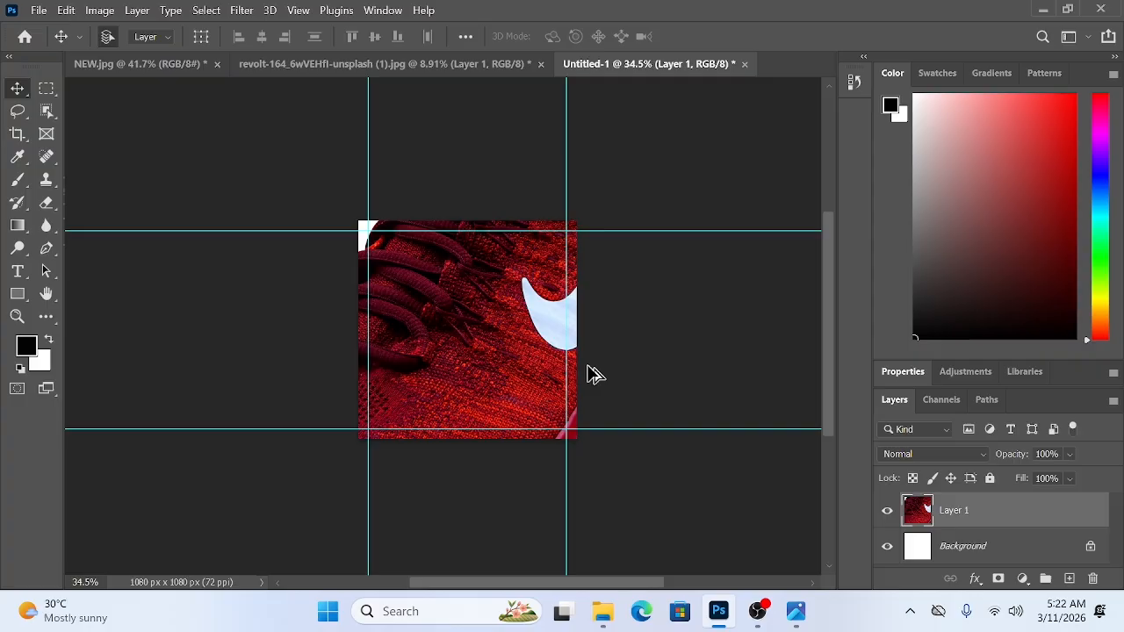
right_click(1026, 517)
left_click(866, 248)
- Scale the shoe down to 20.5% and center it on the canvas at X 540 px, Y 540 px
scroll(597, 452, "down", 2)
key("ctrl+t")
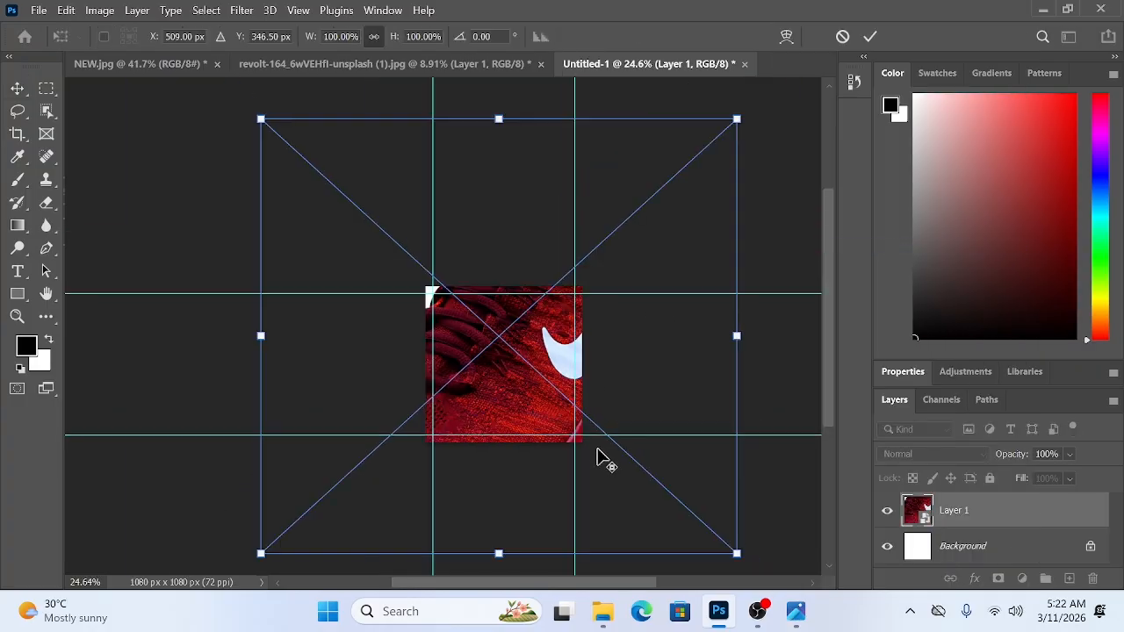
left_click_drag(723, 541, 528, 393)
left_click(870, 36)
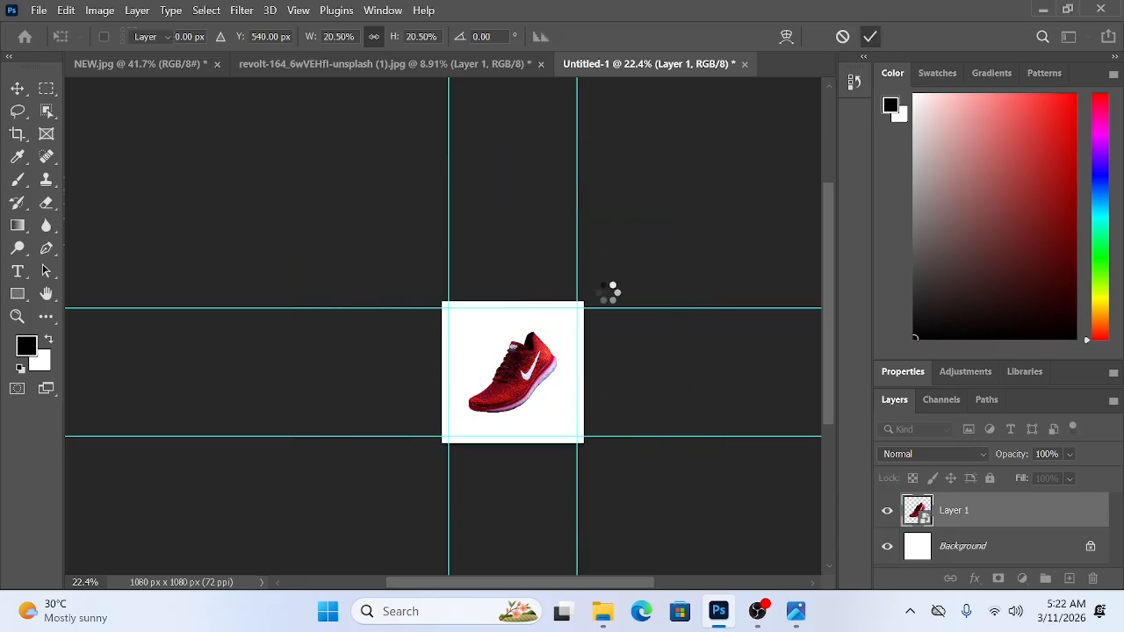
- Scale the shoe down further to 13.6% and place it at about X 577 px, Y 540 px without rotation
scroll(491, 386, "up", 5)
left_click_drag(446, 407, 329, 298)
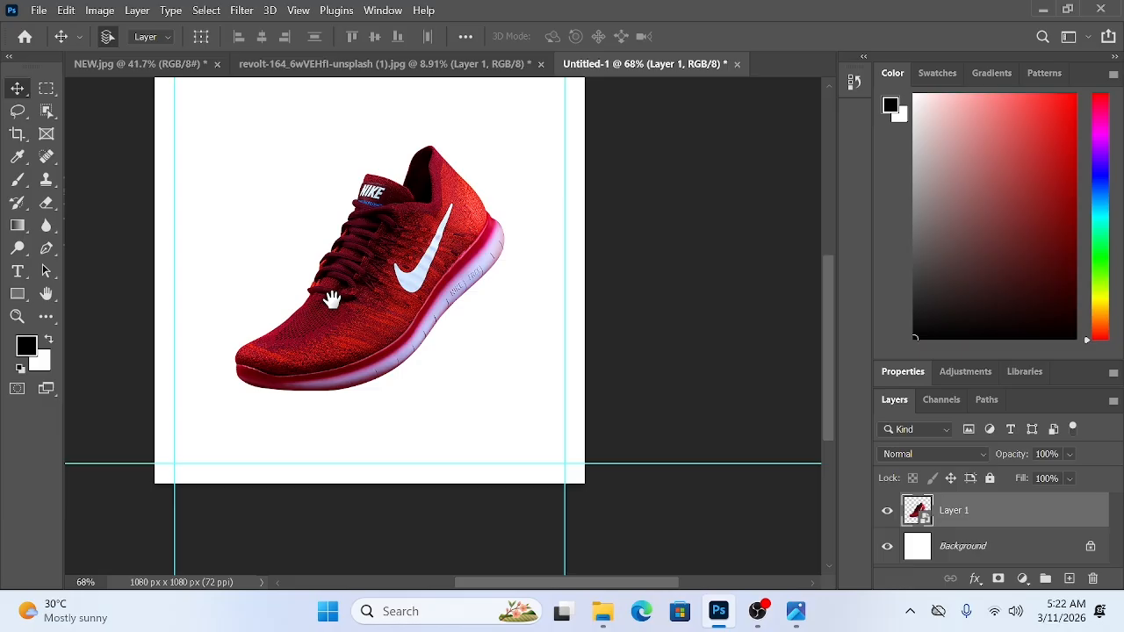
left_click(391, 301)
key("ctrl+t")
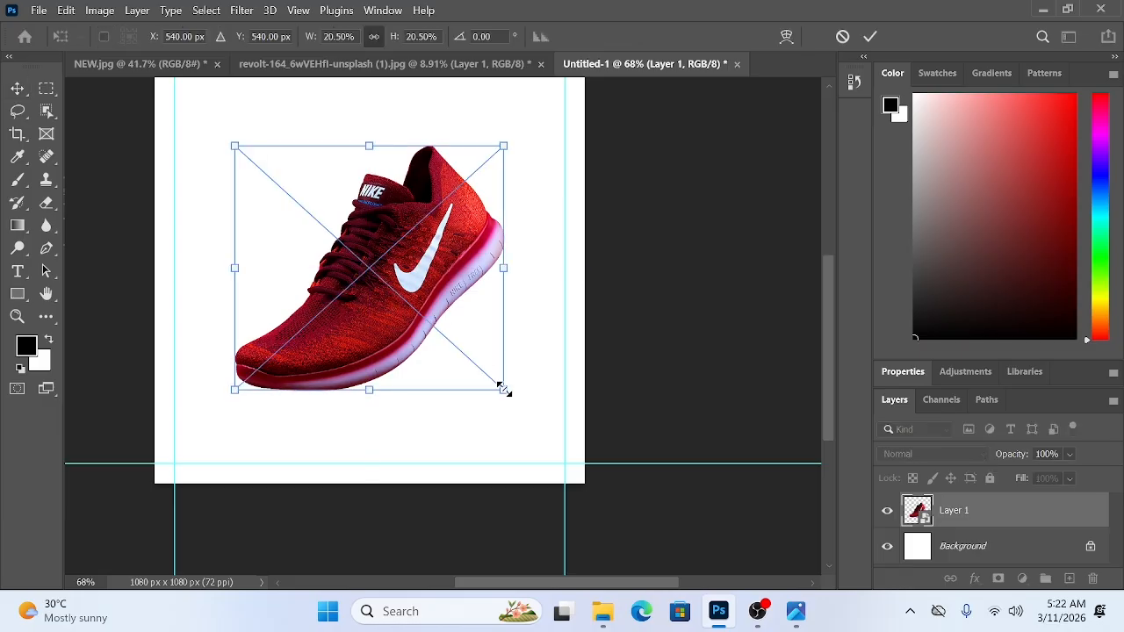
left_click_drag(504, 391, 453, 348)
left_click_drag(408, 293, 427, 297)
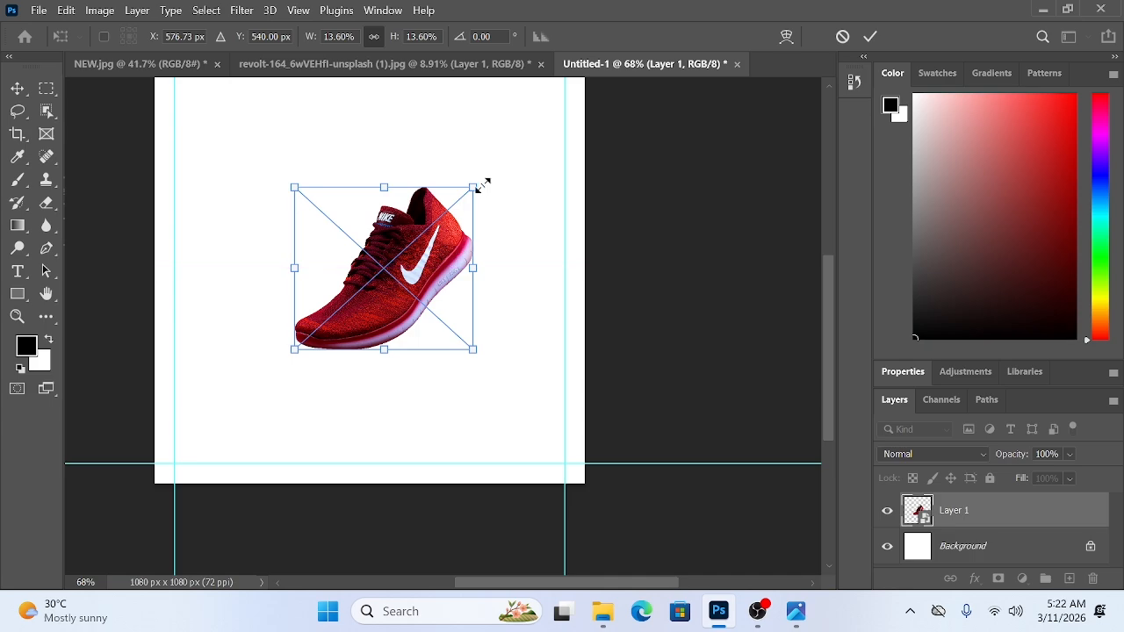
left_click_drag(484, 178, 488, 186)
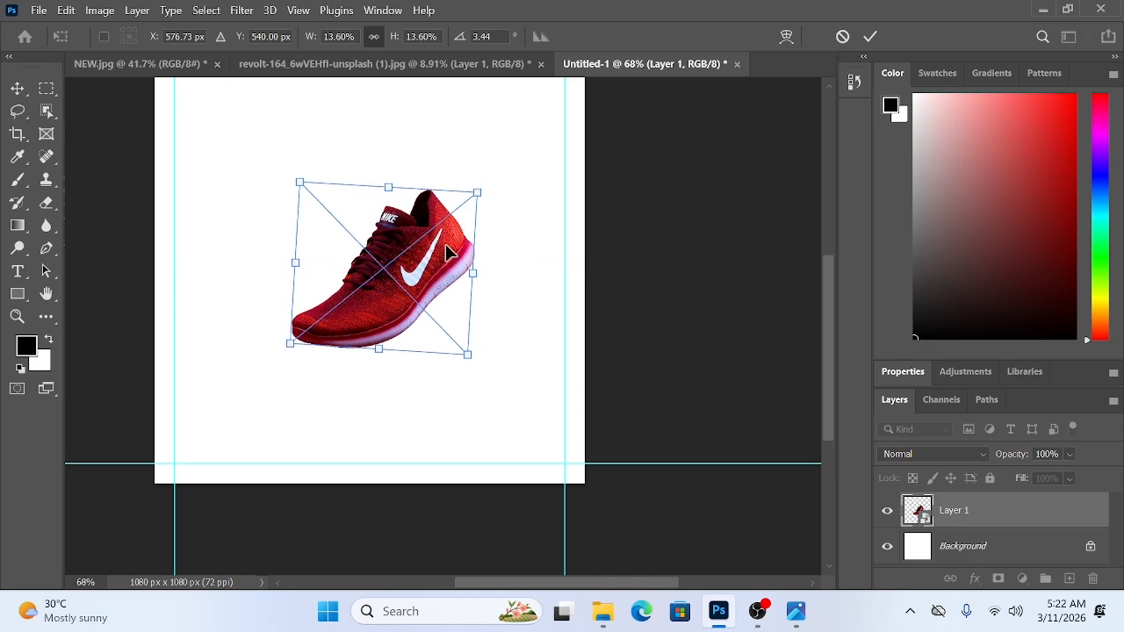
key("ctrl+z")
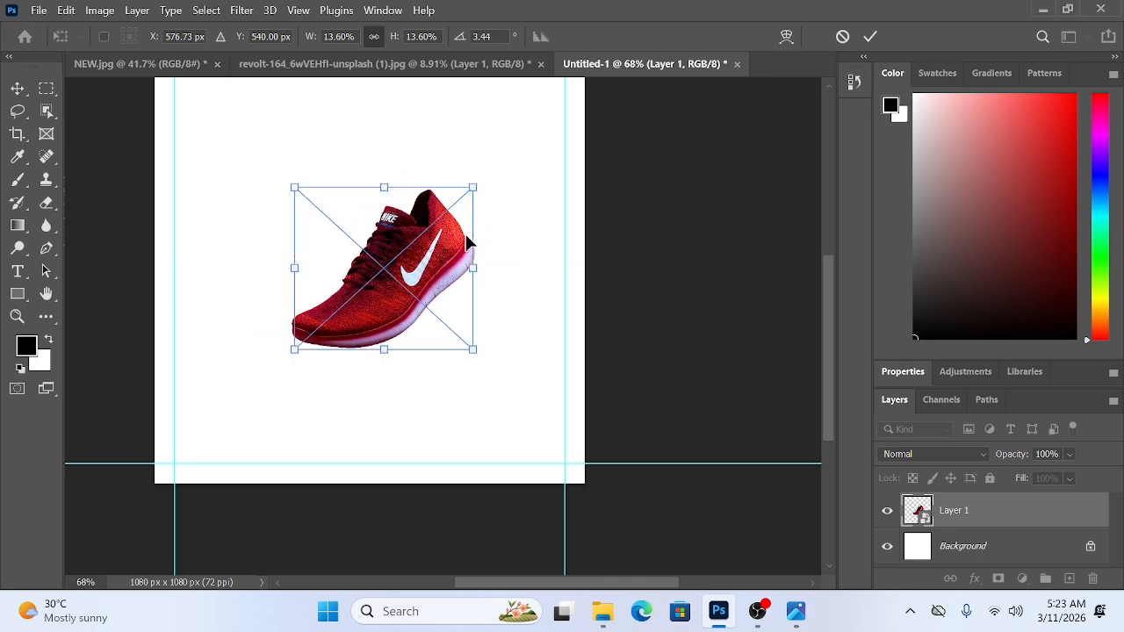
left_click(869, 36)
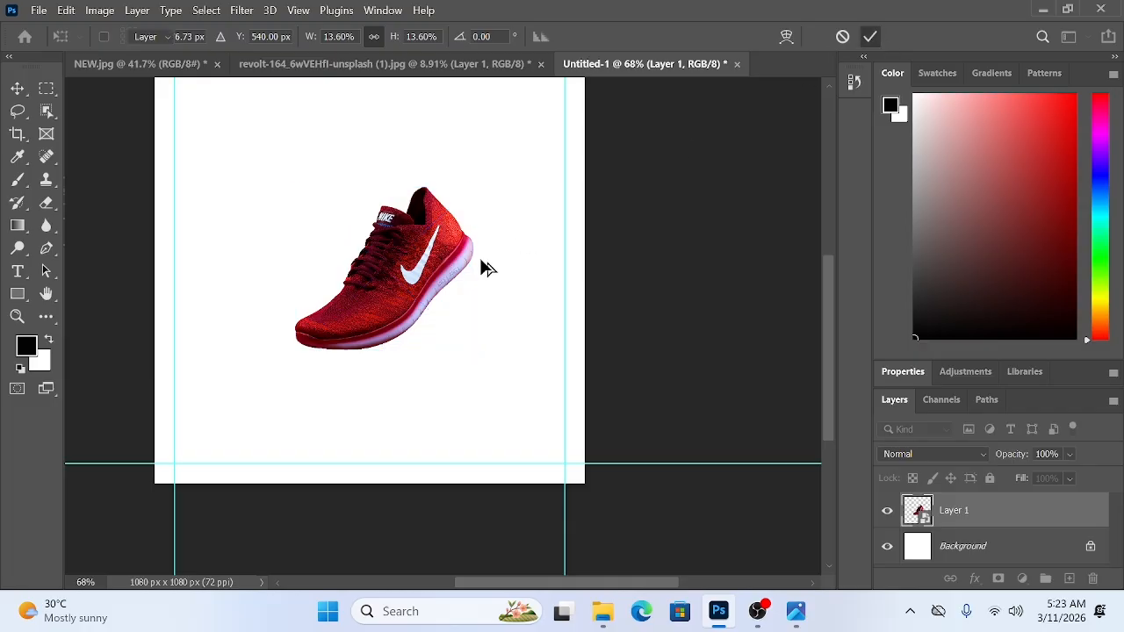
- Align the shoe layer to the canvas instead of the selection and center it horizontally
scroll(484, 266, "down", 2)
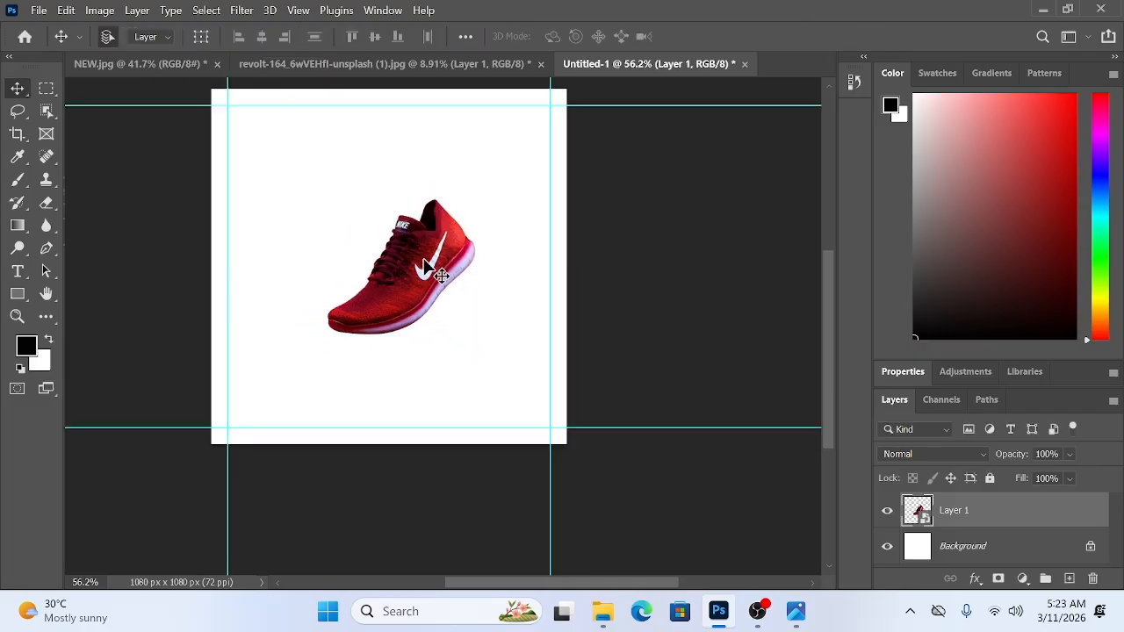
left_click(466, 36)
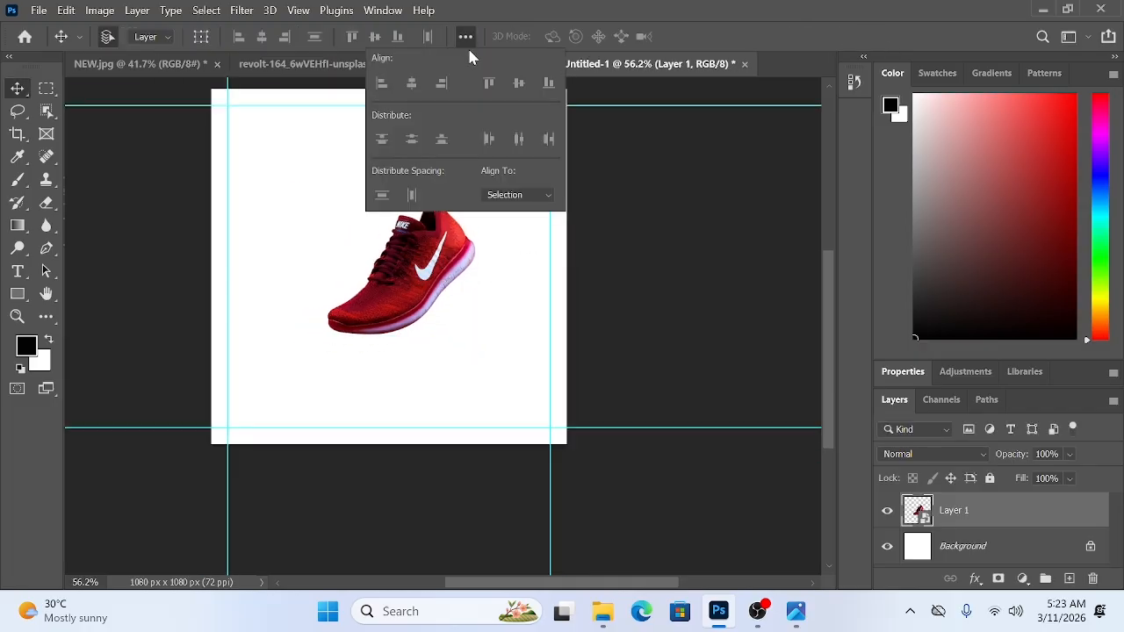
left_click(527, 204)
left_click(532, 223)
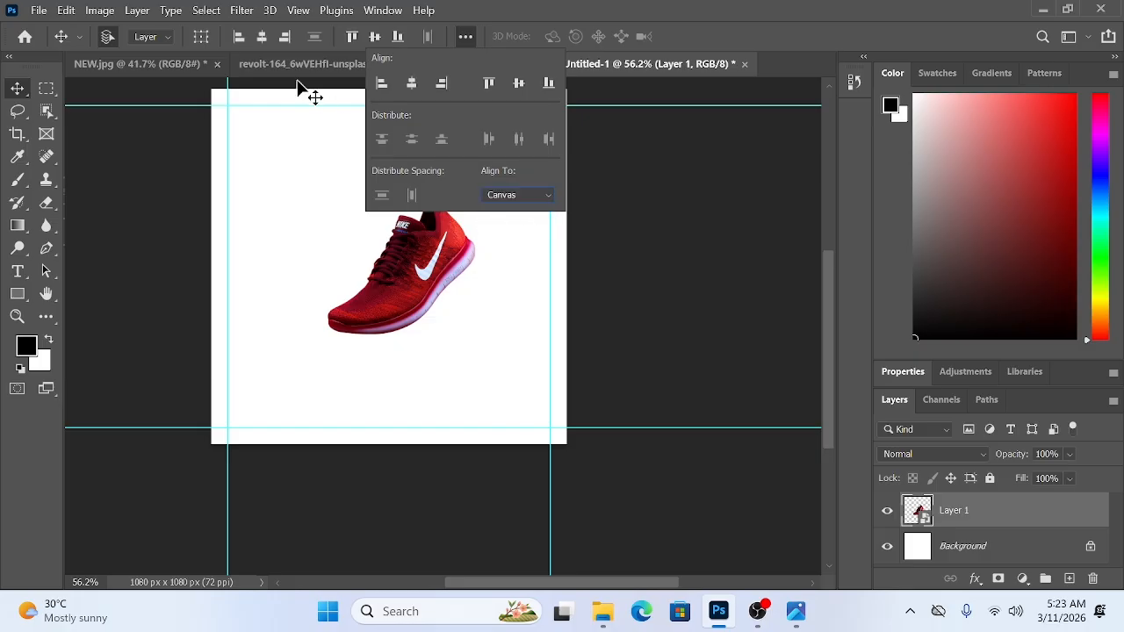
left_click(261, 44)
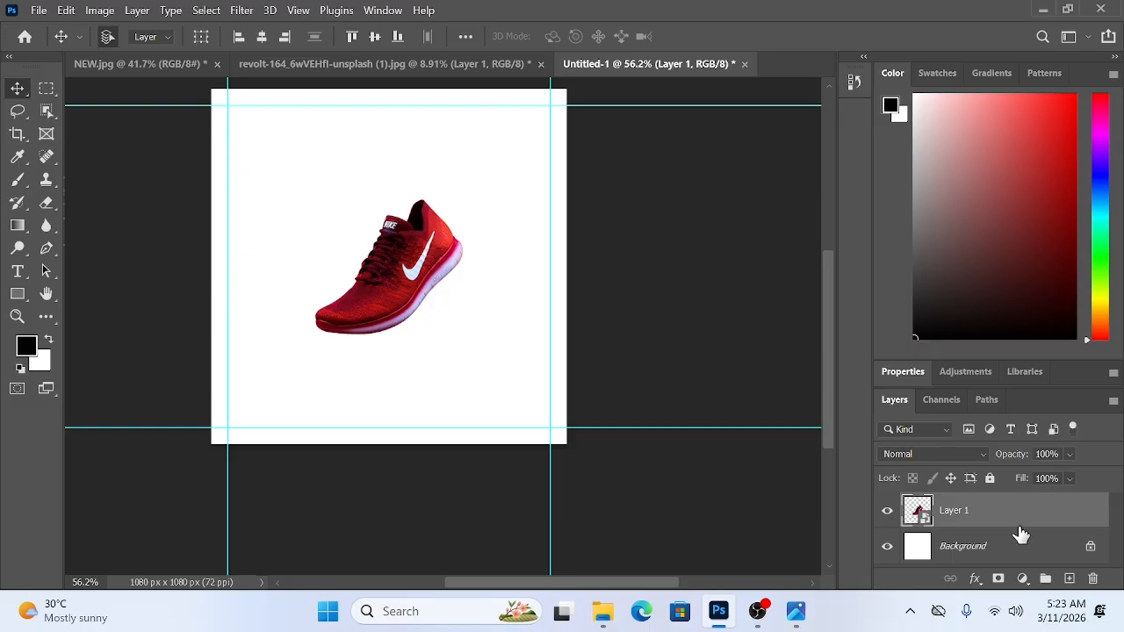
- Add a gradient fill layer directly above the Background layer using the Pink_01 preset from the Pinks group
left_click(1010, 556)
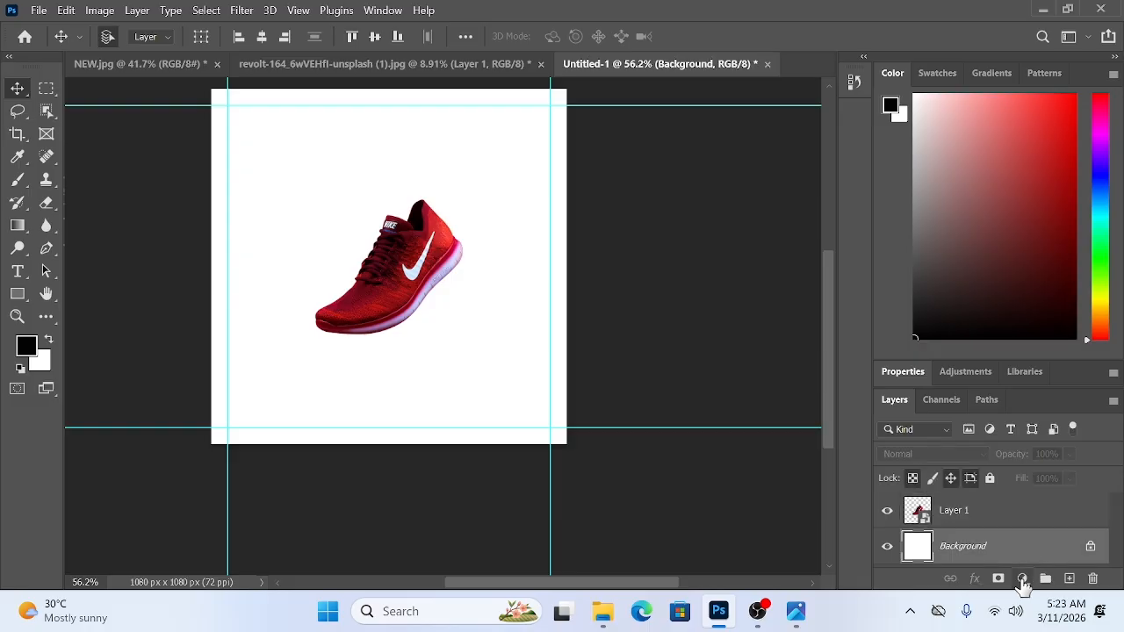
left_click(1023, 579)
left_click(1018, 281)
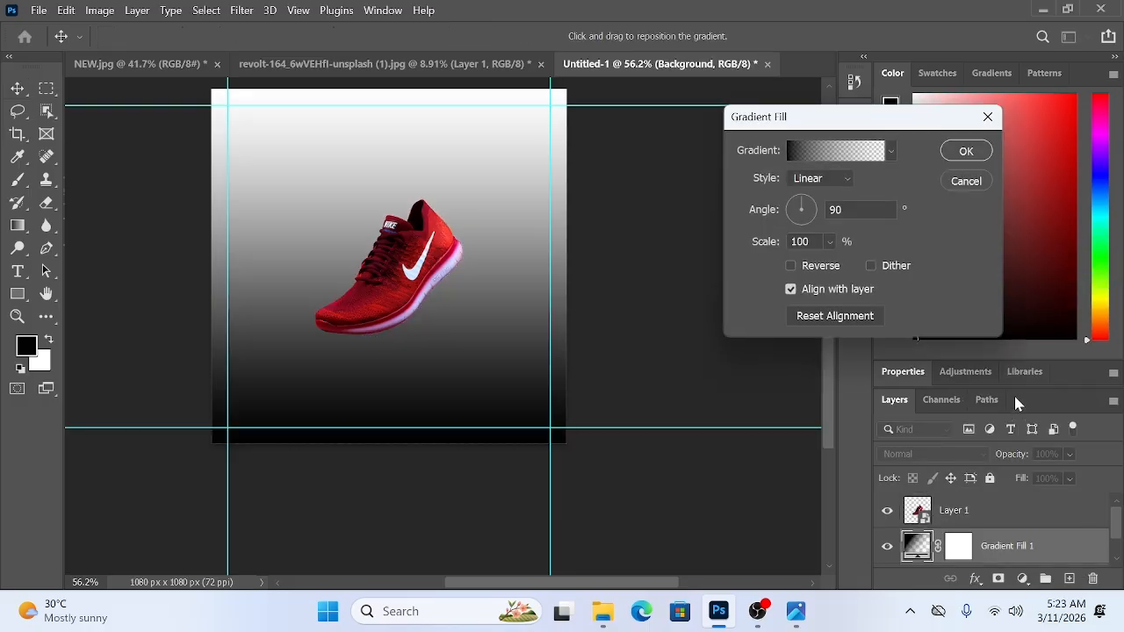
left_click(889, 152)
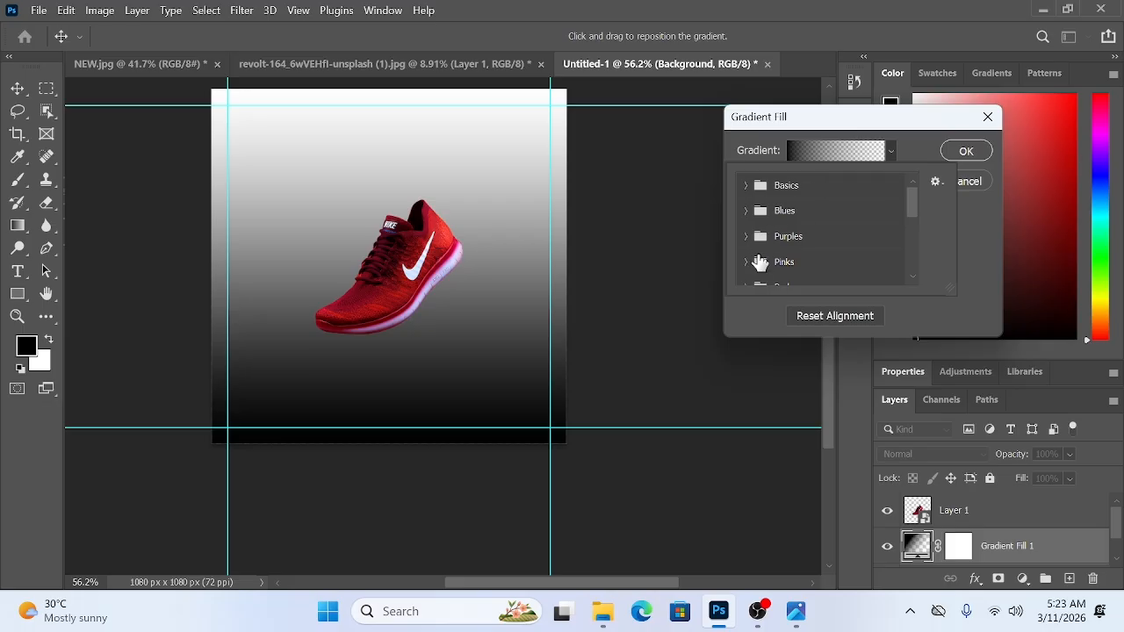
left_click(745, 262)
scroll(783, 258, "down", 2)
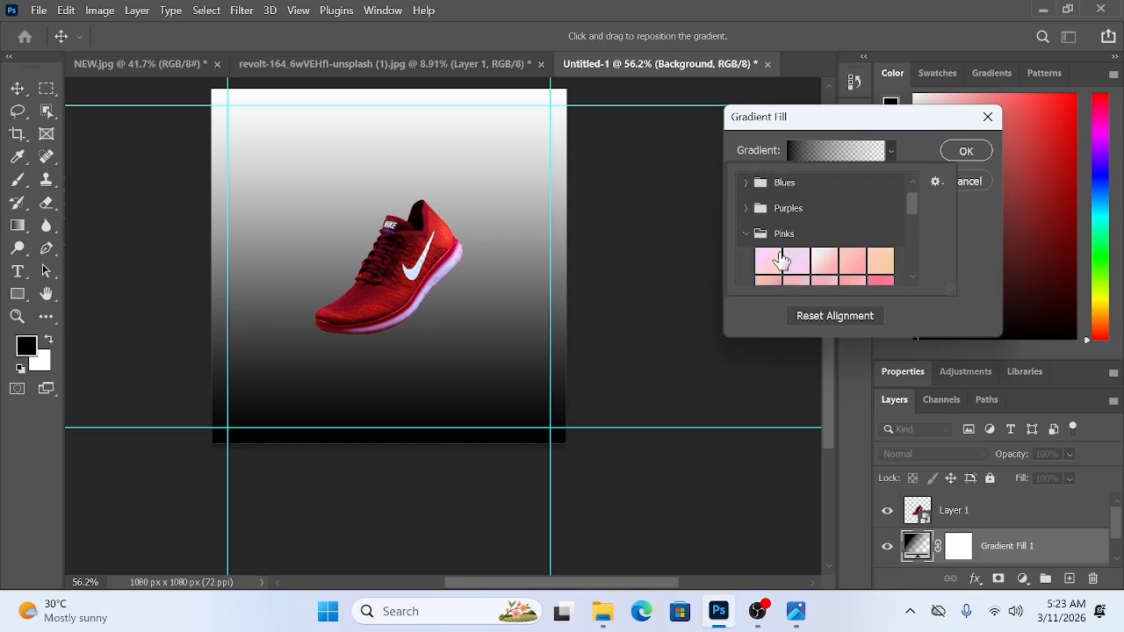
left_click(769, 258)
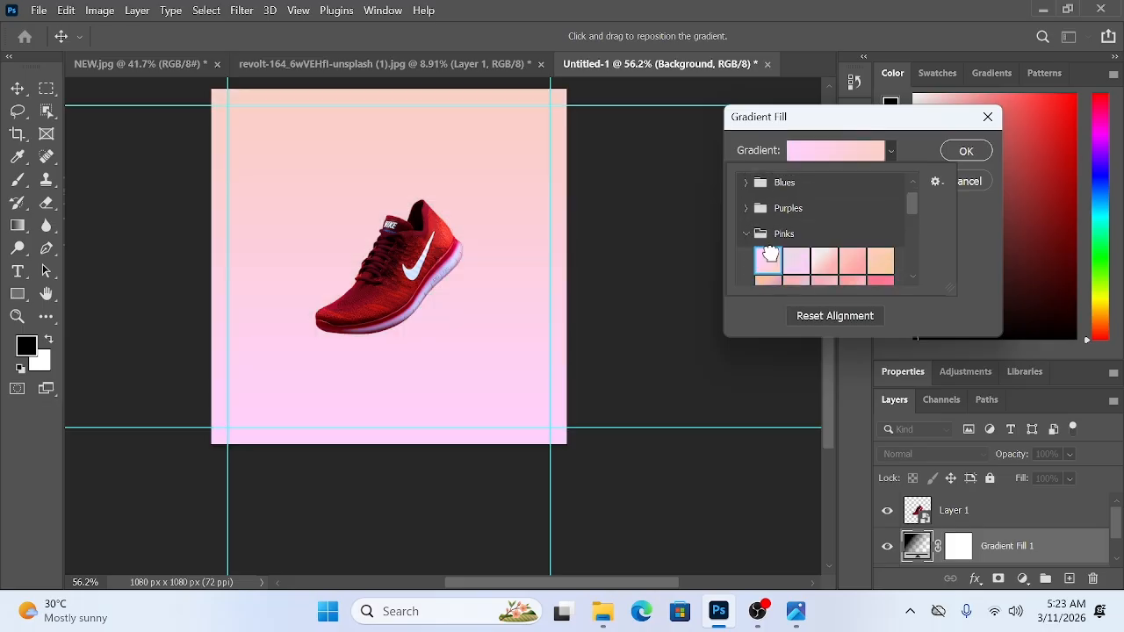
- Edit the gradient and set its start color stop to dark red 5a0207, starting from a color sampled from the shoe
left_click(836, 153)
left_click(841, 153)
left_click(697, 378)
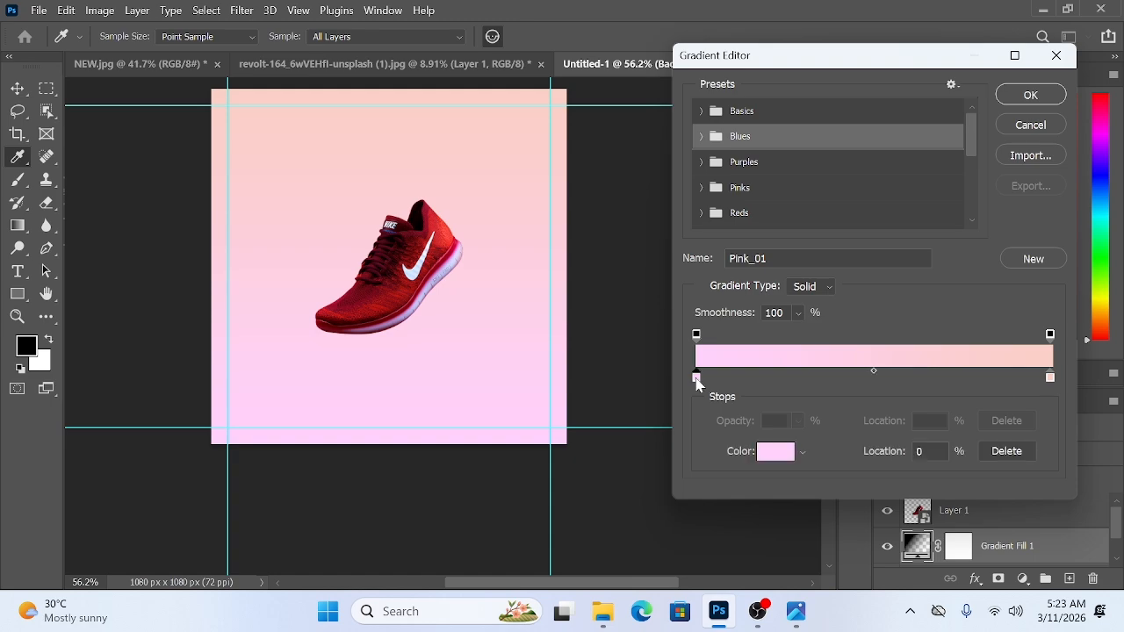
left_click(775, 451)
left_click_drag(514, 106, 819, 108)
left_click(366, 290)
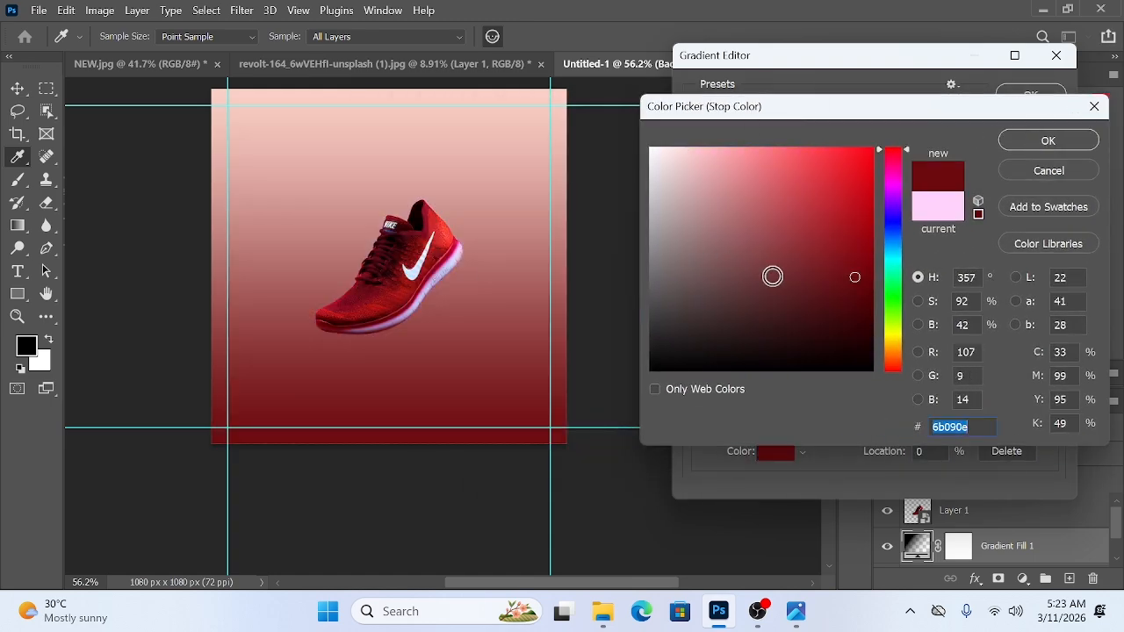
left_click(867, 291)
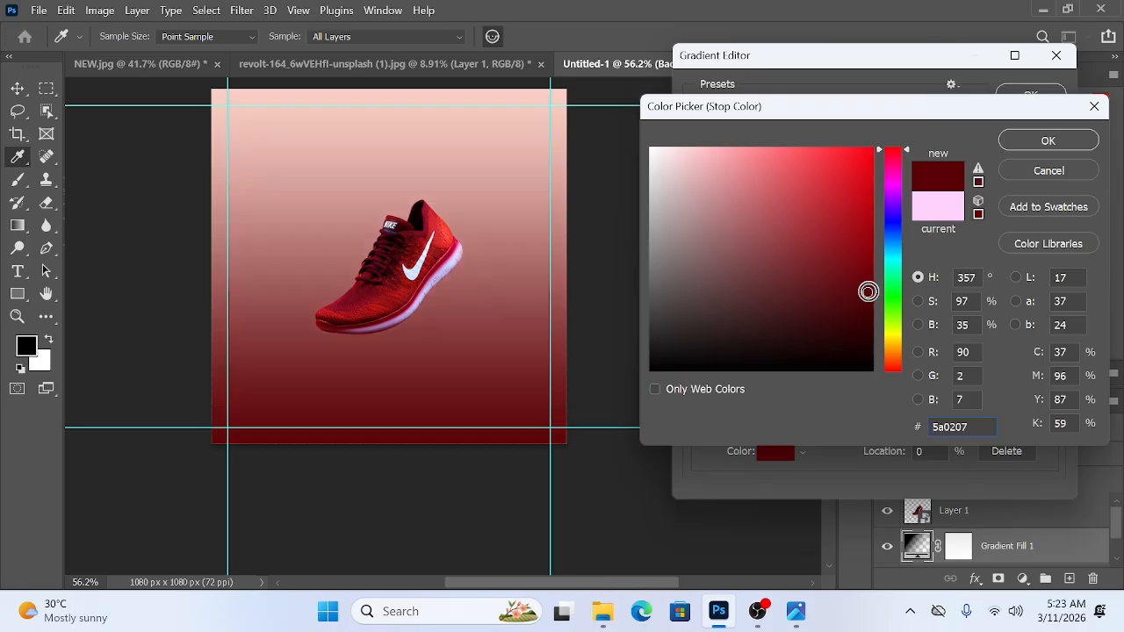
left_click(1051, 143)
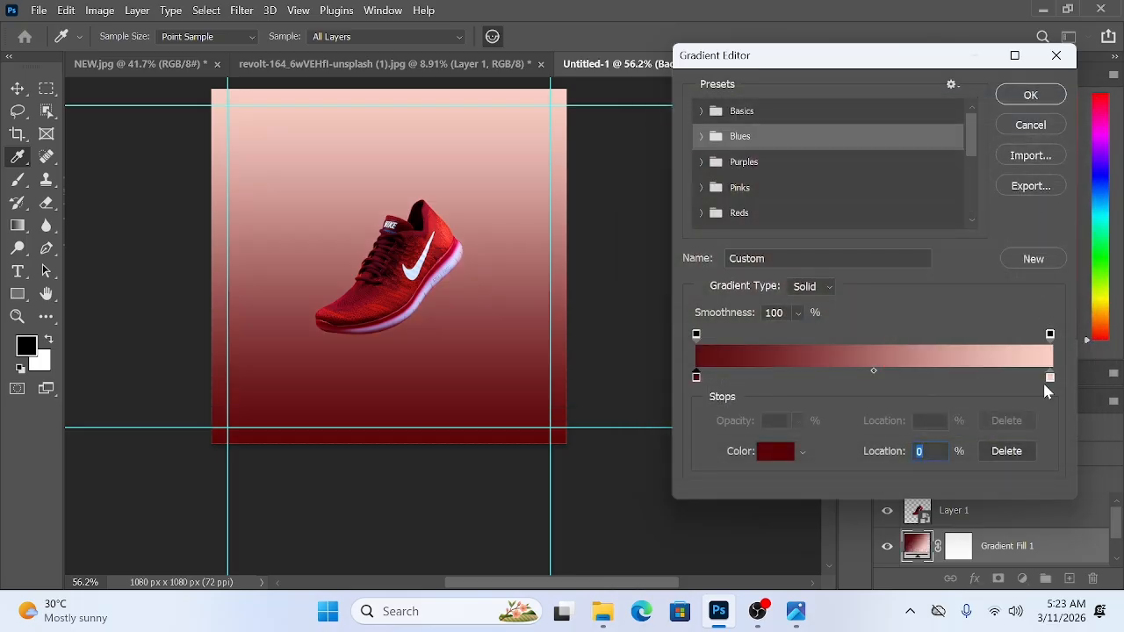
- Set the gradient's end color stop to bright red e33f56, starting from a shoe sample, and accept the edited gradient
left_click(1050, 378)
double_click(1050, 377)
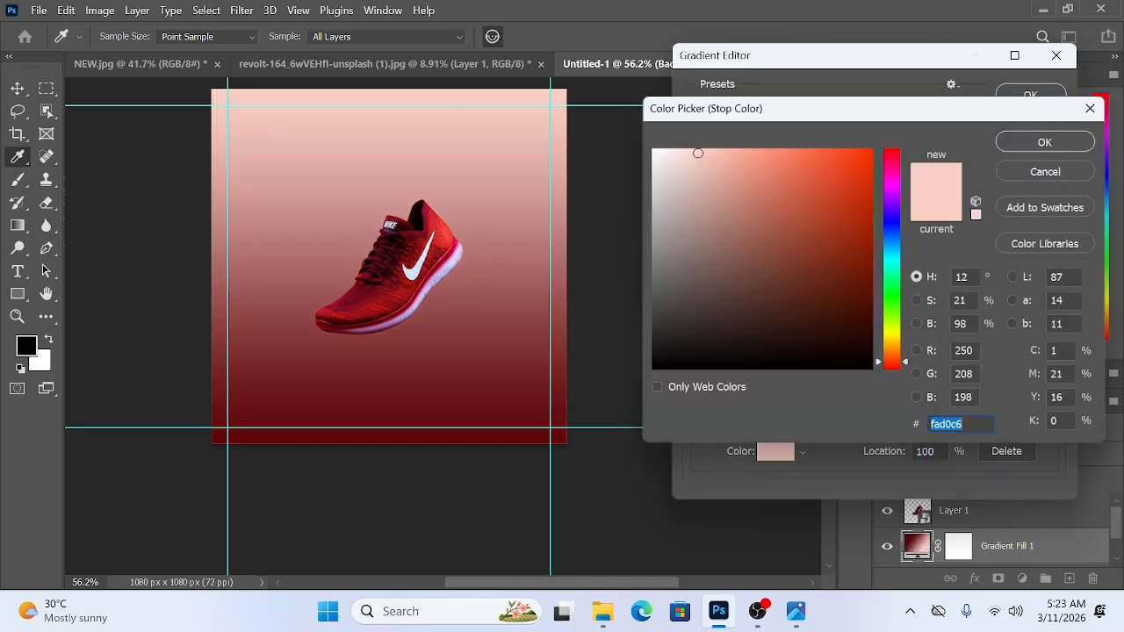
left_click(352, 303)
left_click(806, 205)
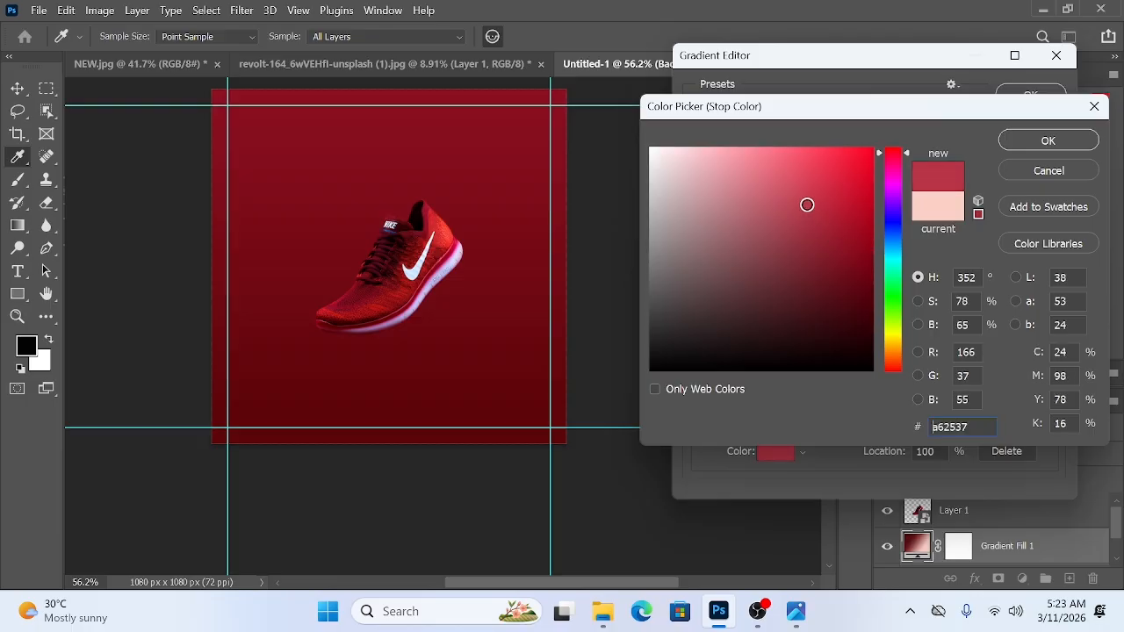
left_click_drag(807, 204, 810, 171)
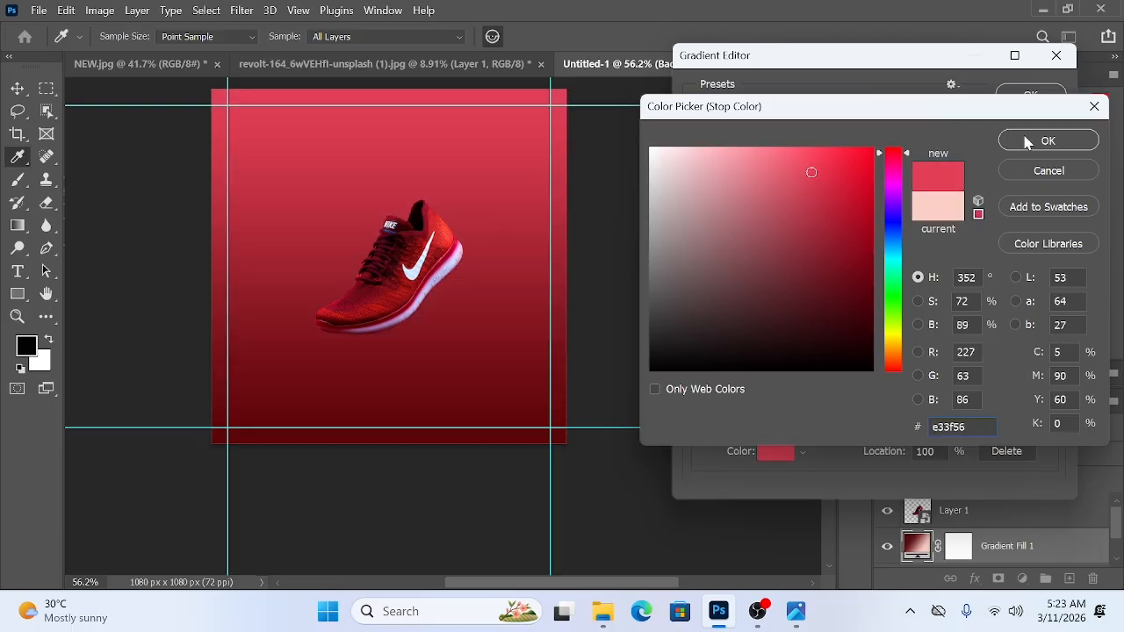
left_click(1050, 142)
left_click(1032, 96)
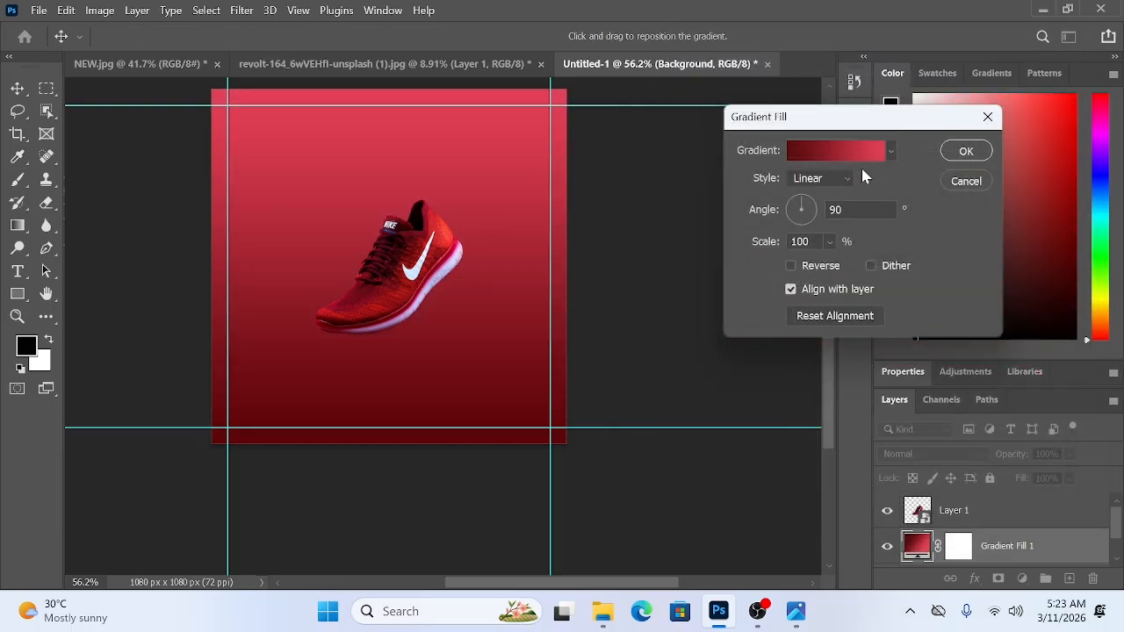
- Change the gradient fill to the Radial style, reverse its colors, enlarge its scale above 100%, and accept it
left_click(840, 182)
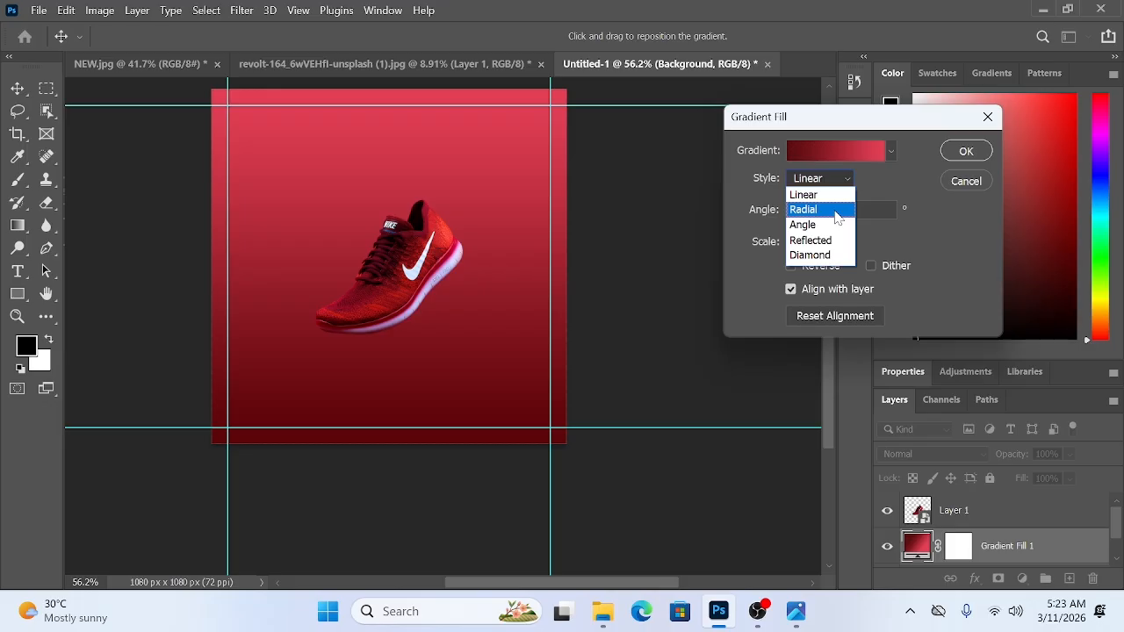
left_click(837, 218)
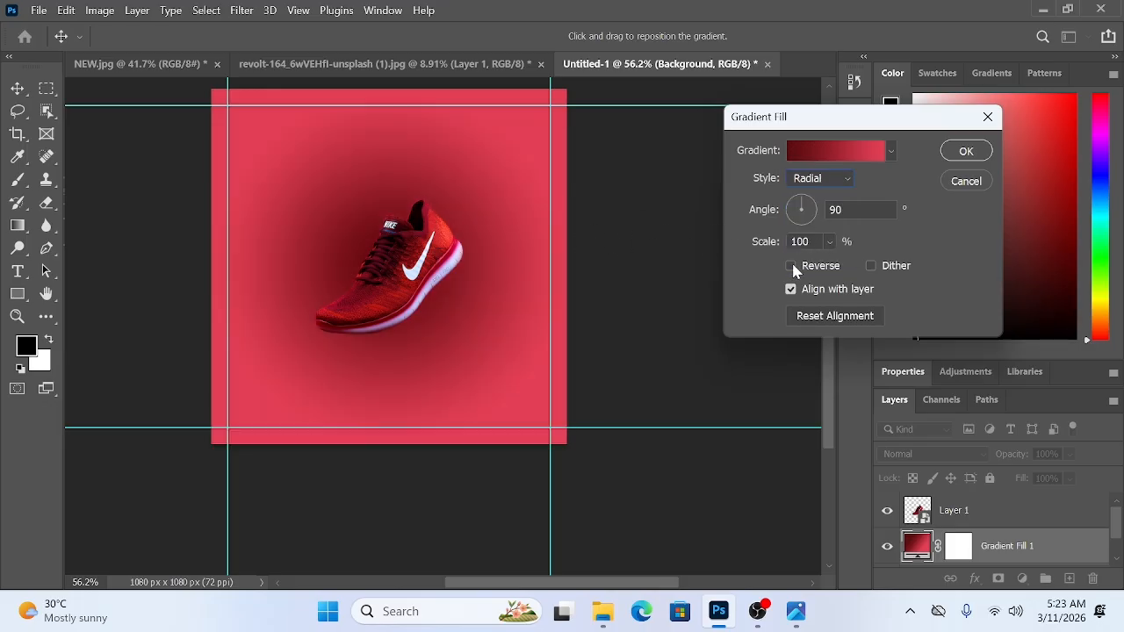
left_click(791, 266)
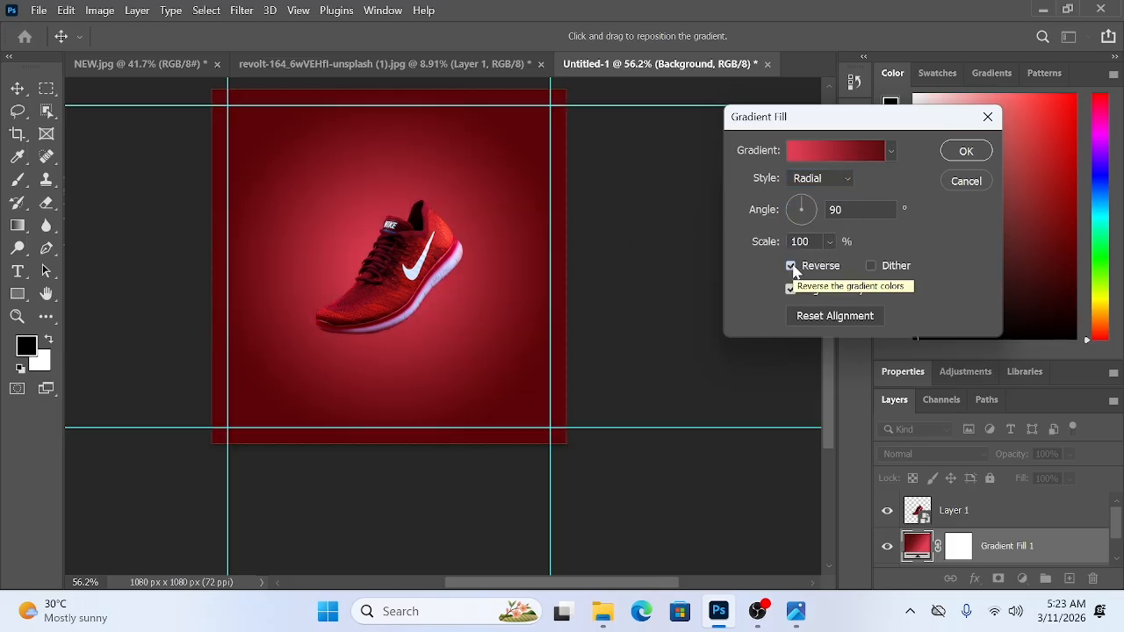
left_click(829, 243)
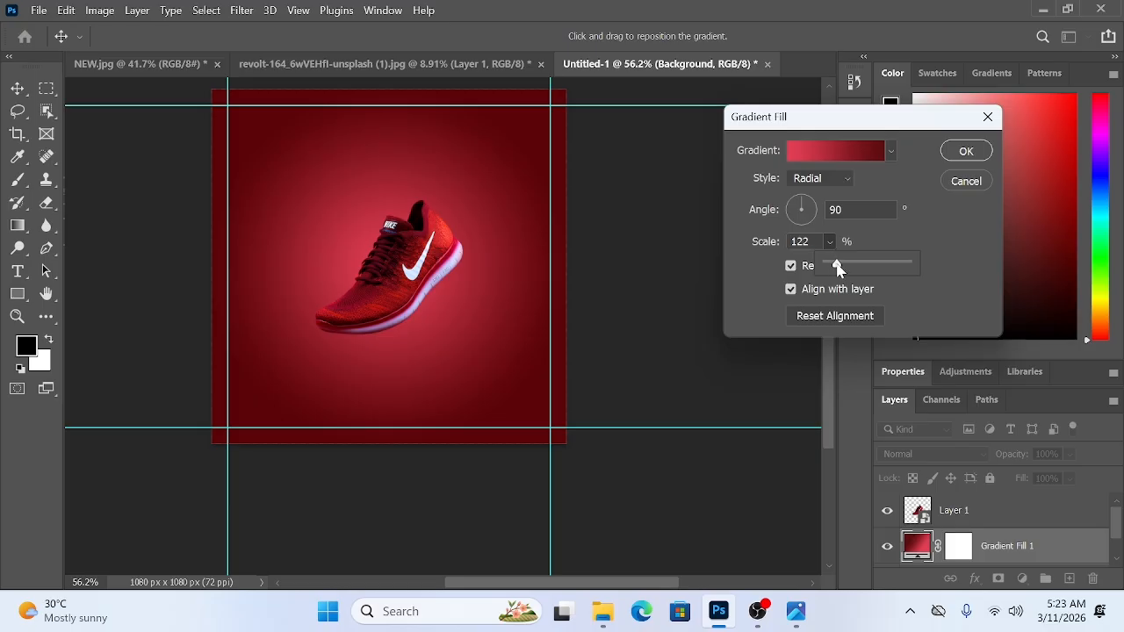
left_click(966, 153)
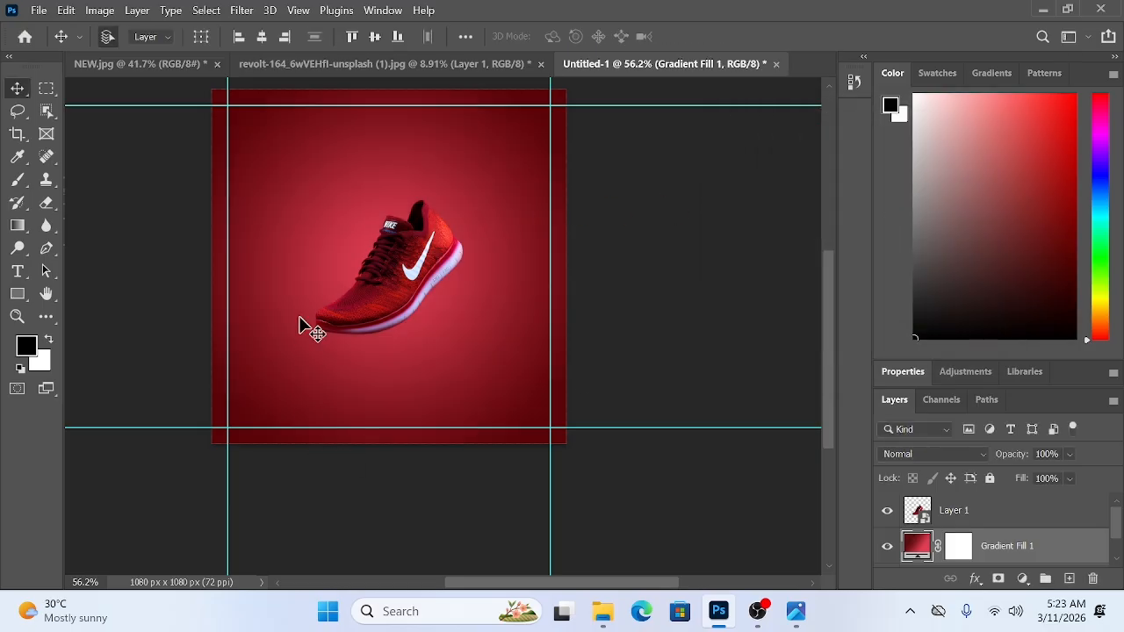
- Check the frame in the NEW.jpg reference and draw a rectangle shape about 562 x 472 px behind the shoe
left_click(148, 66)
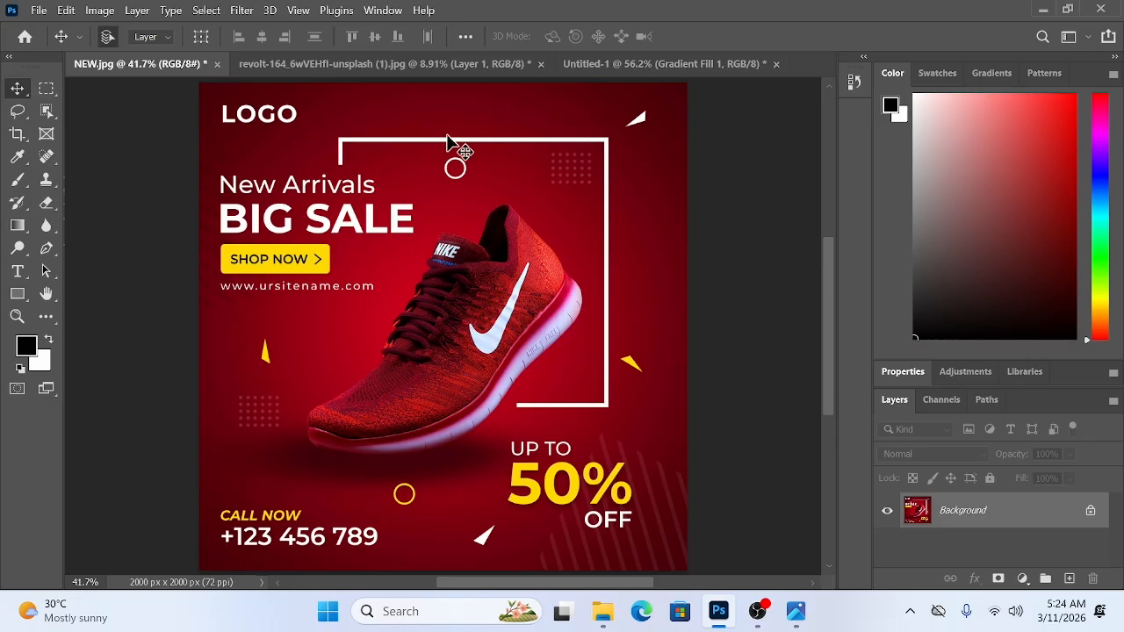
left_click(689, 66)
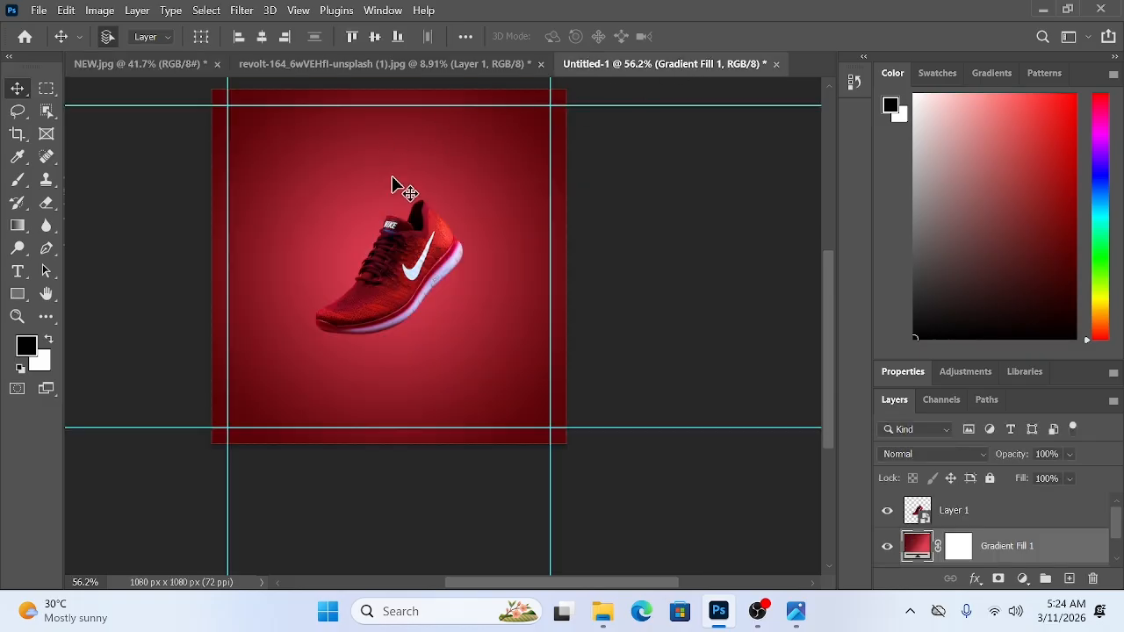
left_click(158, 64)
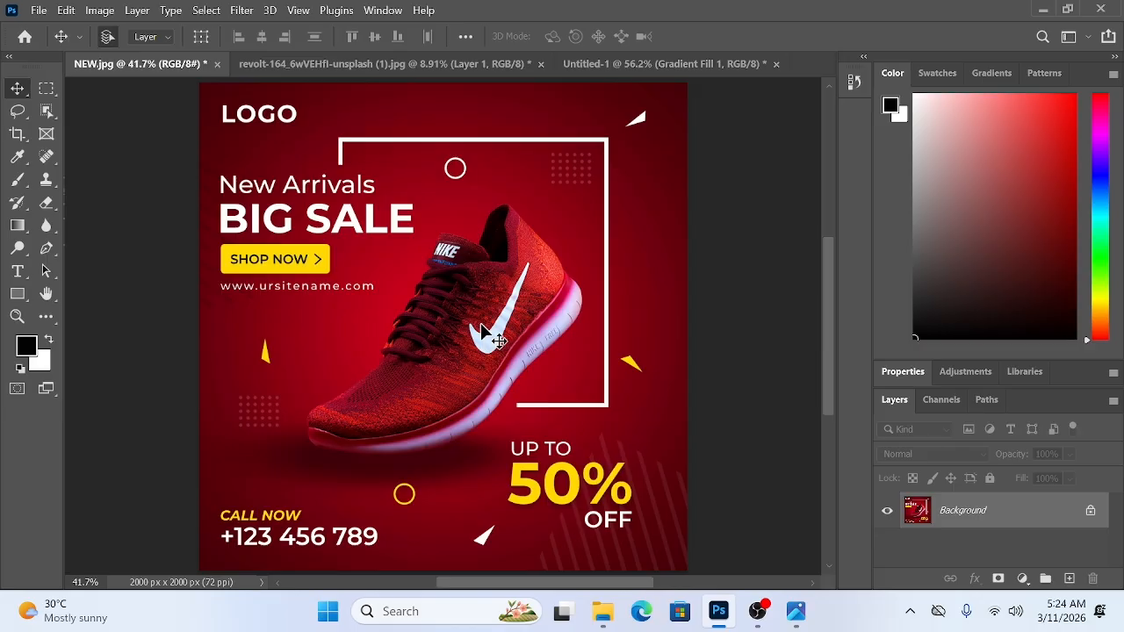
left_click(621, 68)
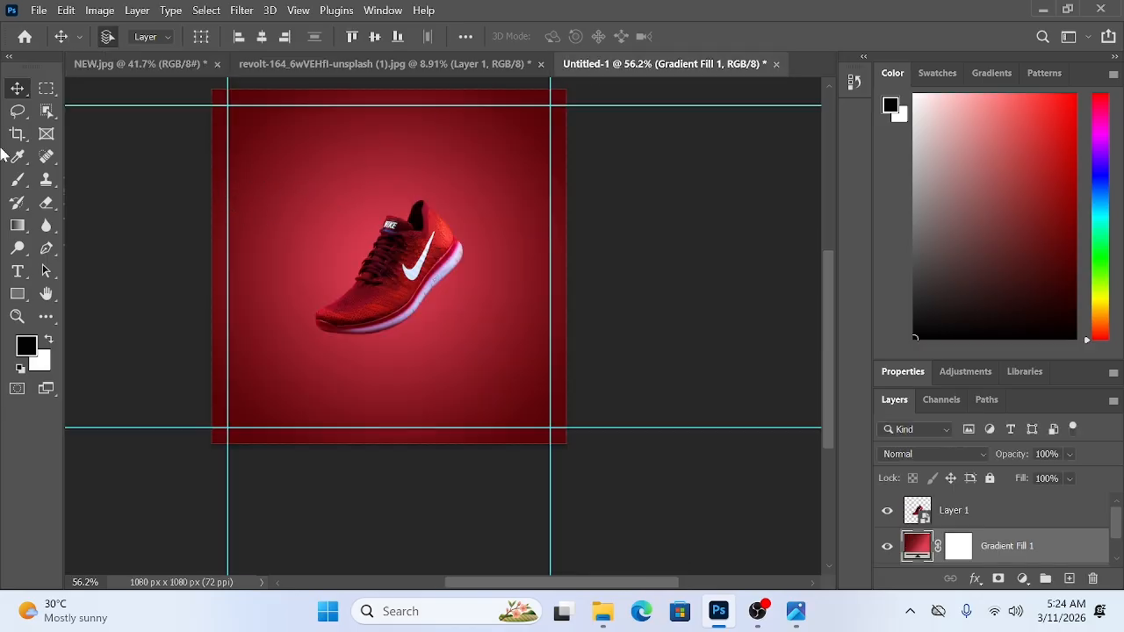
left_click(19, 296)
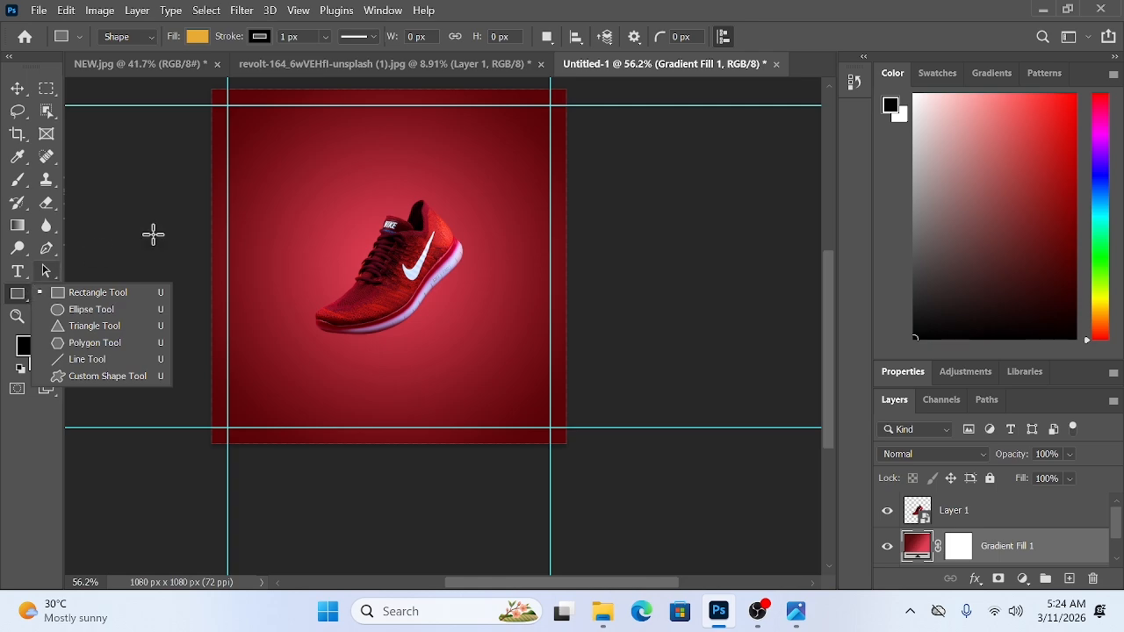
left_click(91, 293)
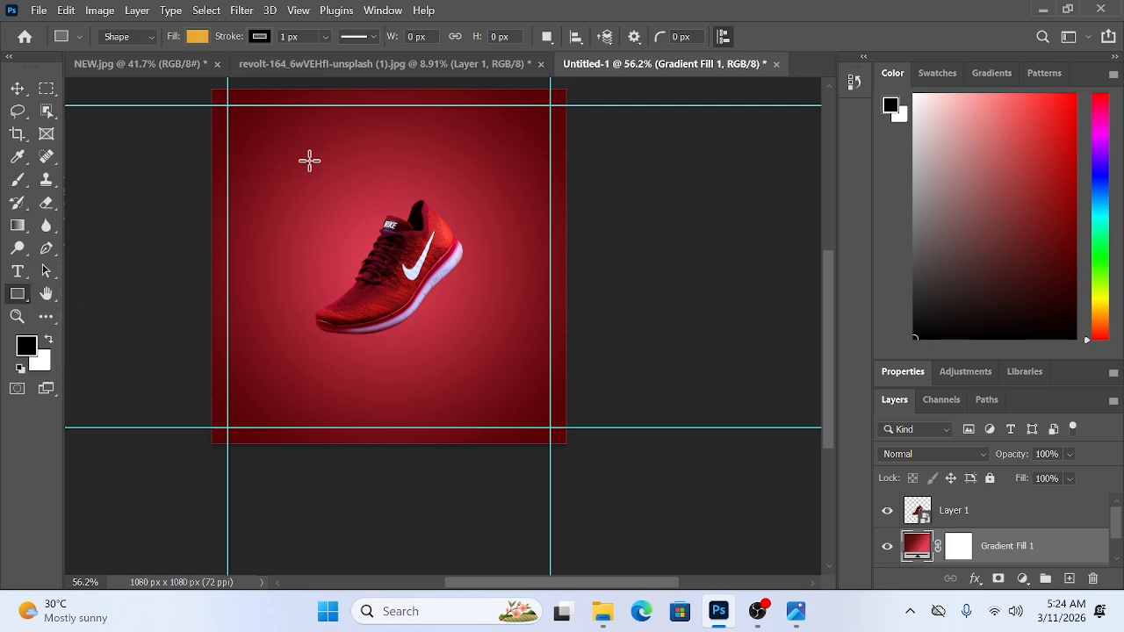
left_click_drag(313, 159, 496, 314)
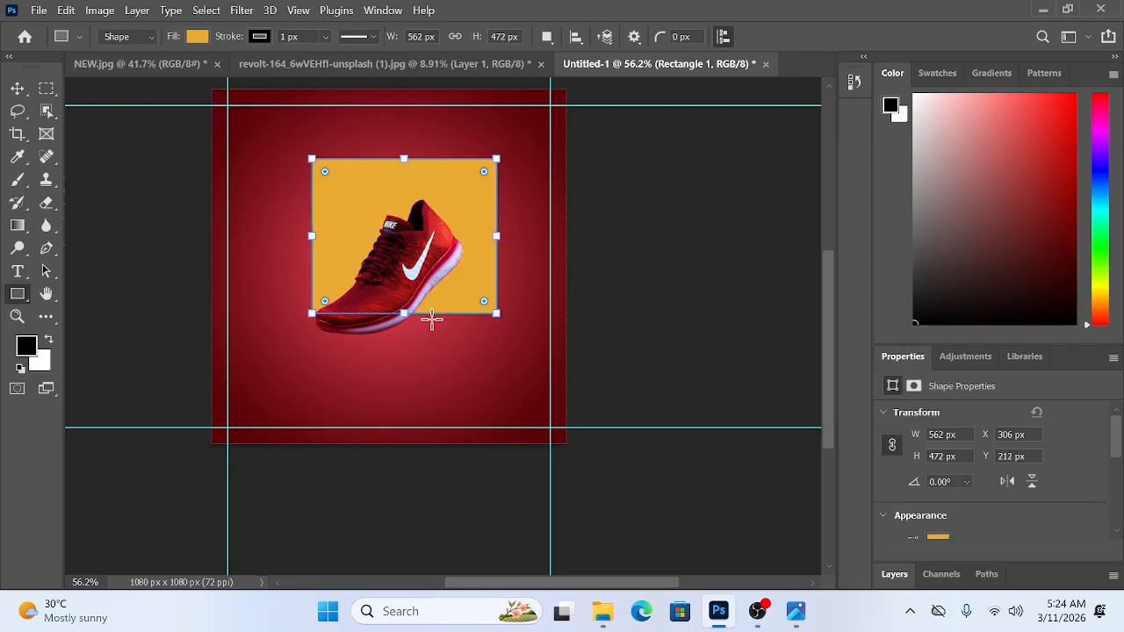
- Remove the rectangle's fill and give it a white (ffffff) stroke about 22.38 px wide
left_click(198, 37)
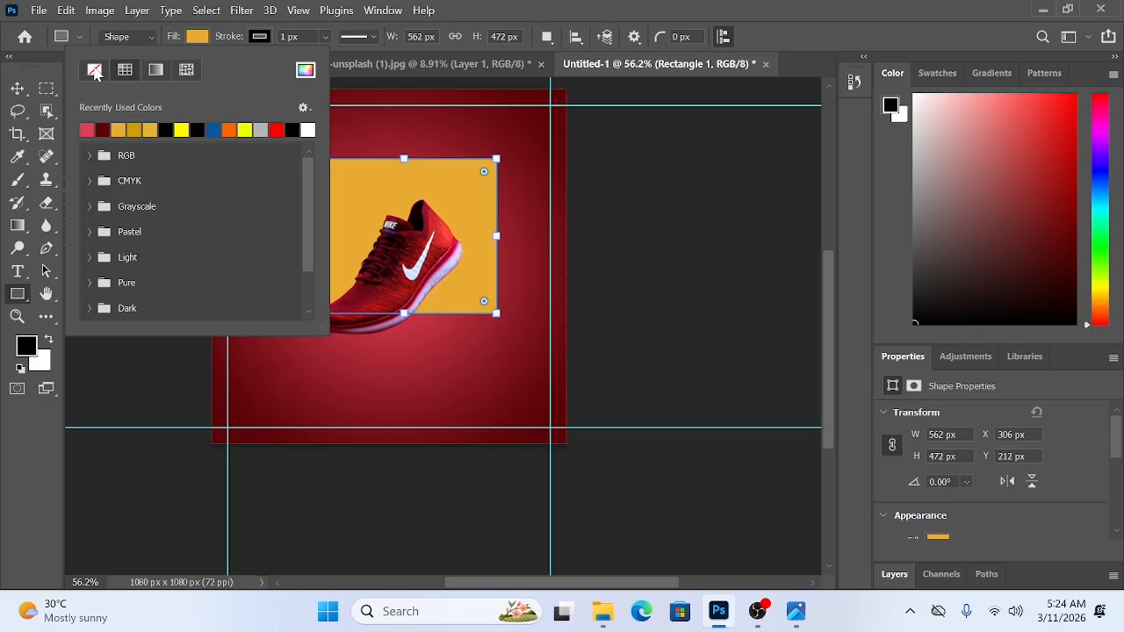
left_click(94, 70)
left_click(261, 37)
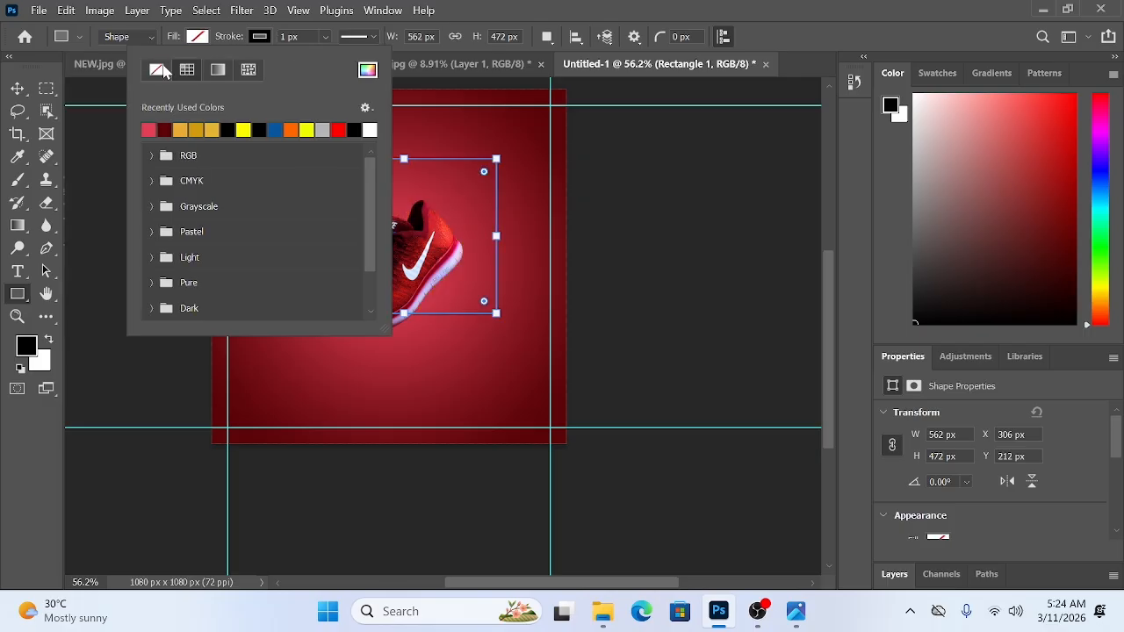
left_click(367, 69)
left_click(651, 150)
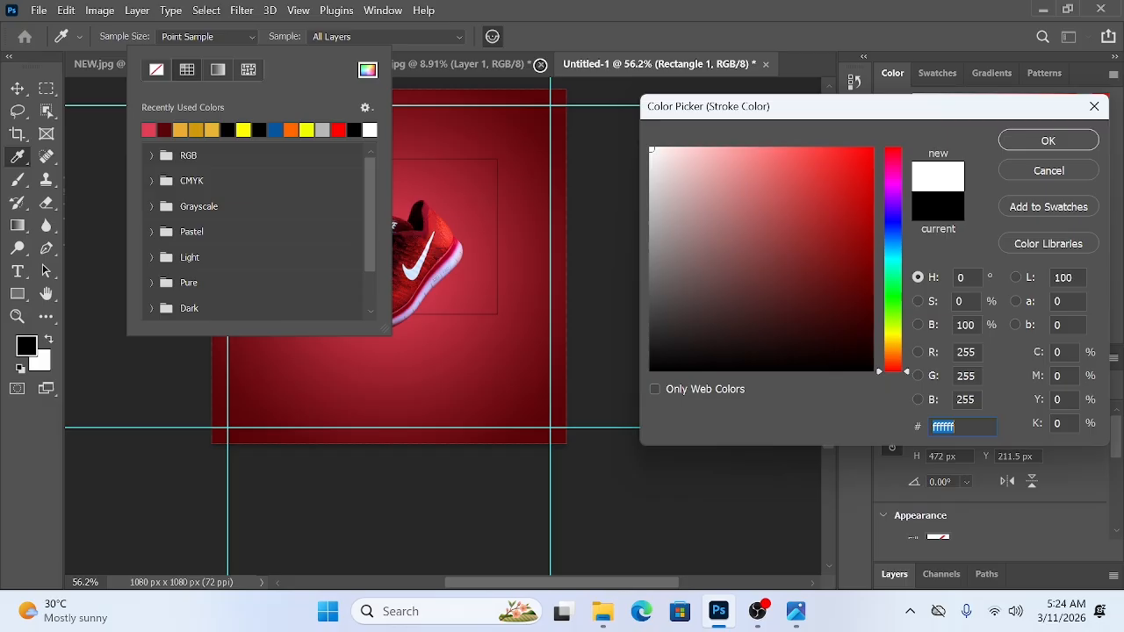
left_click(1048, 140)
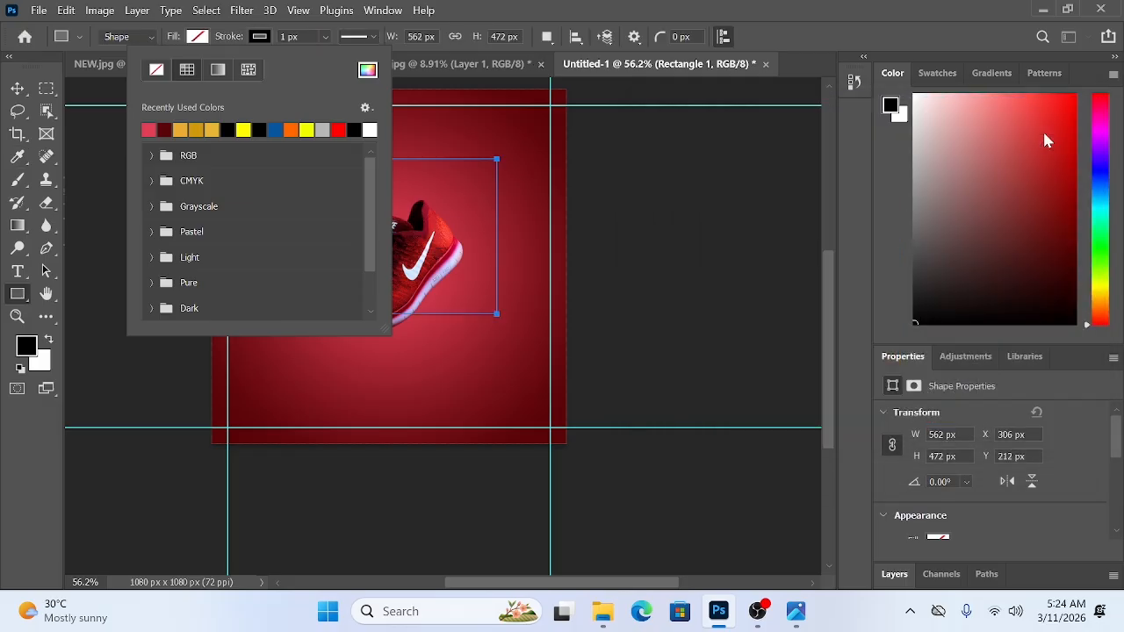
left_click(326, 37)
left_click_drag(334, 59, 362, 60)
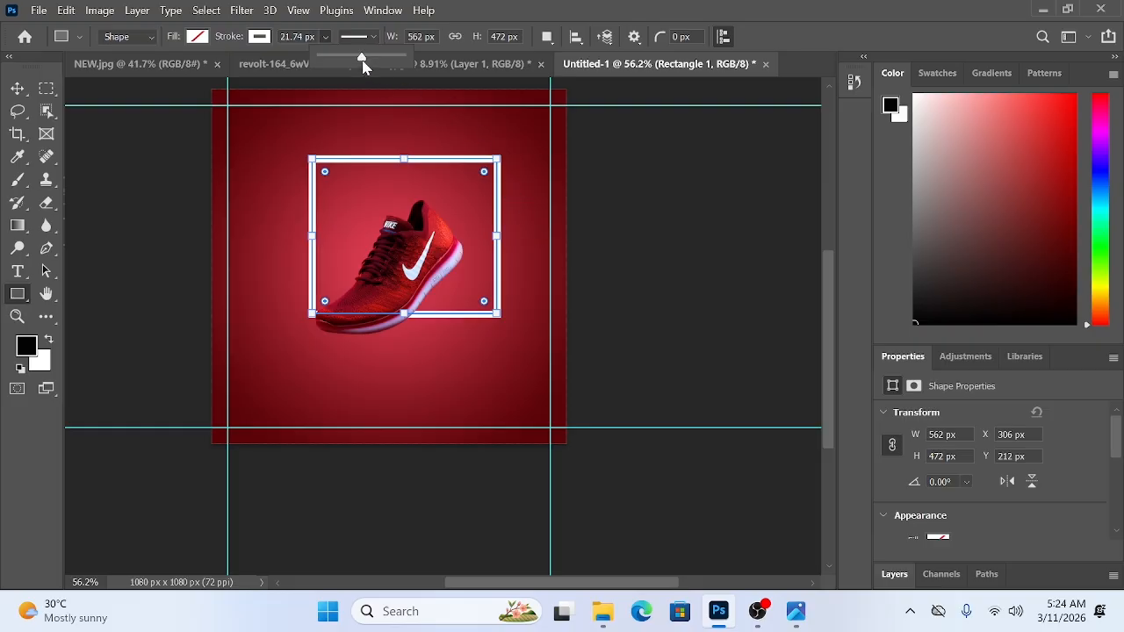
left_click_drag(361, 59, 363, 59)
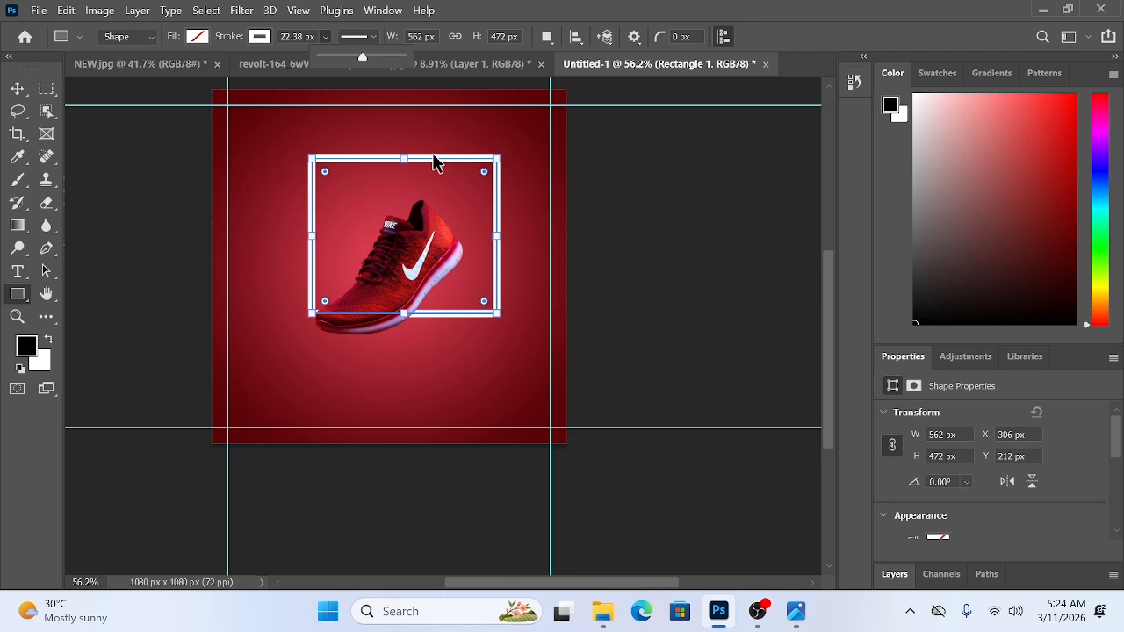
left_click(17, 89)
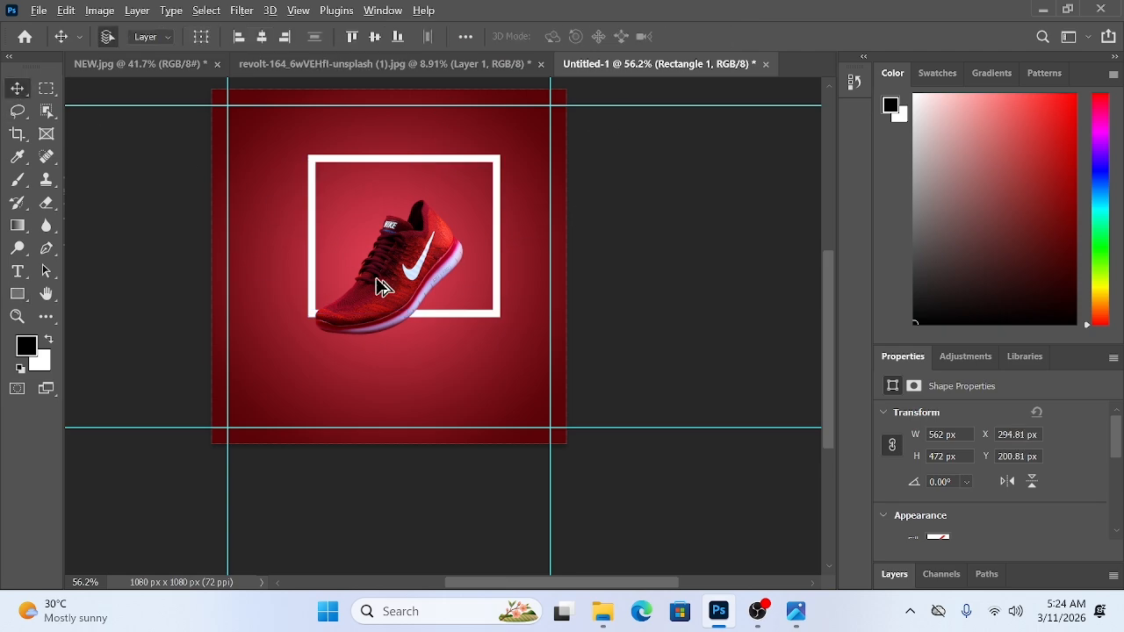
- Try to delete the lower-left part of the white frame on the Rectangle 1 layer using a rectangular selection, then deselect
scroll(377, 286, "up", 3)
scroll(492, 259, "down", 2)
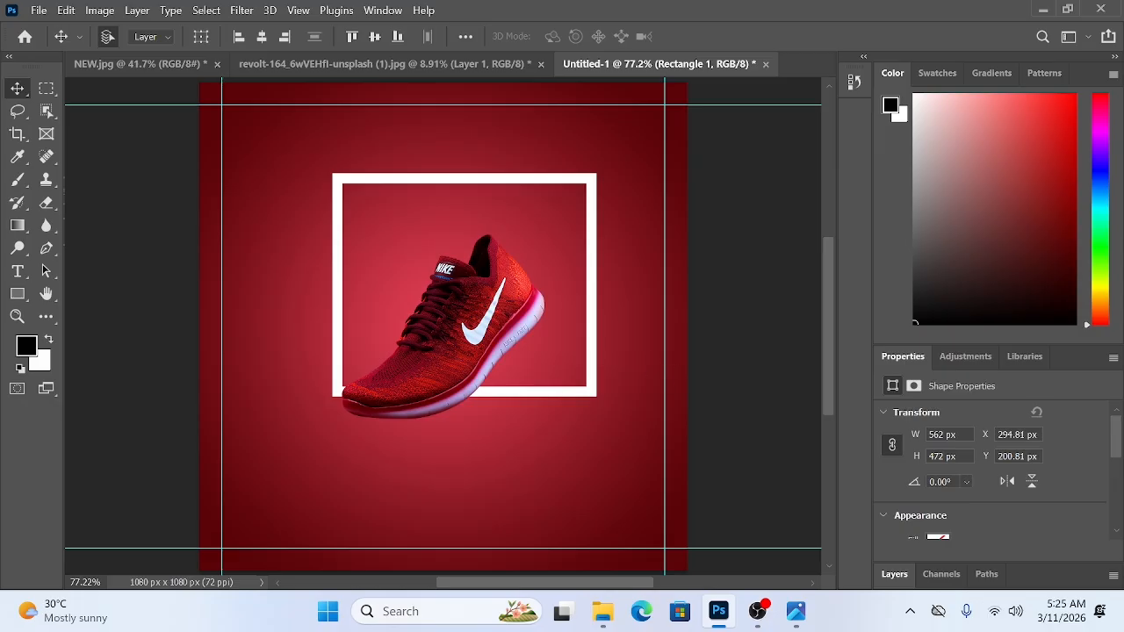
scroll(602, 371, "down", 2)
left_click(895, 575)
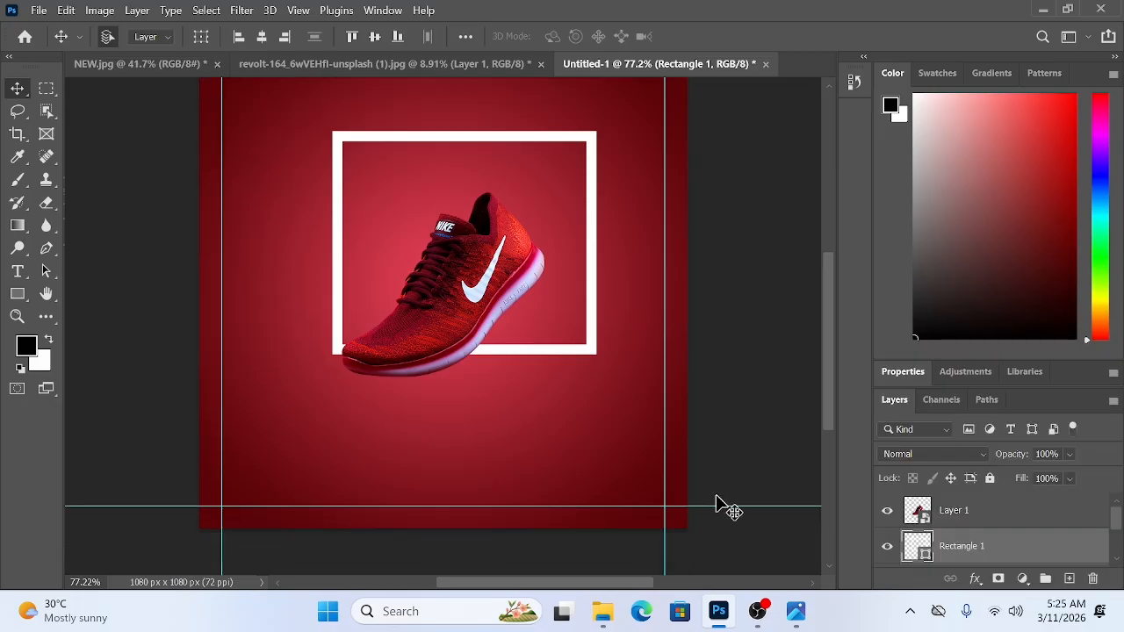
left_click(48, 203)
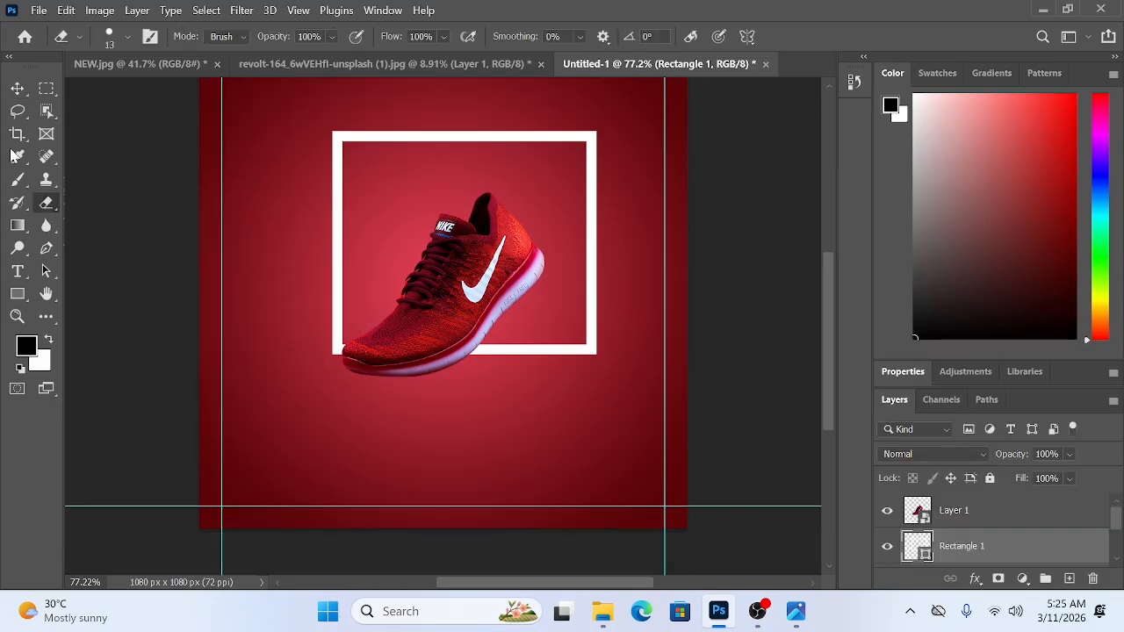
left_click(46, 87)
left_click_drag(282, 186, 564, 402)
key("Delete")
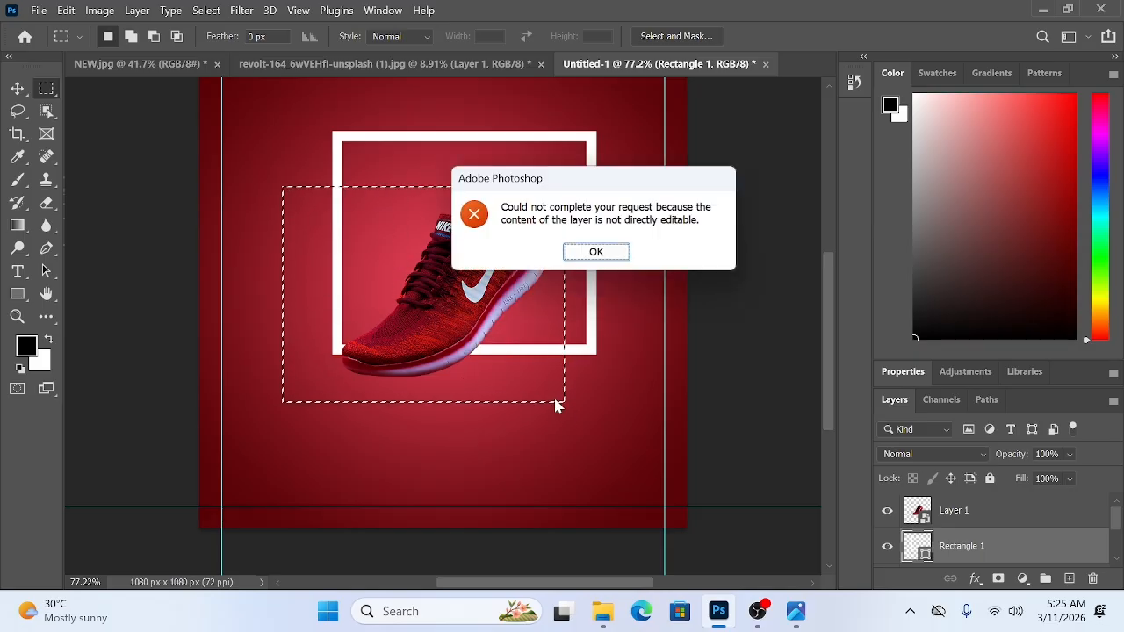
left_click(598, 253)
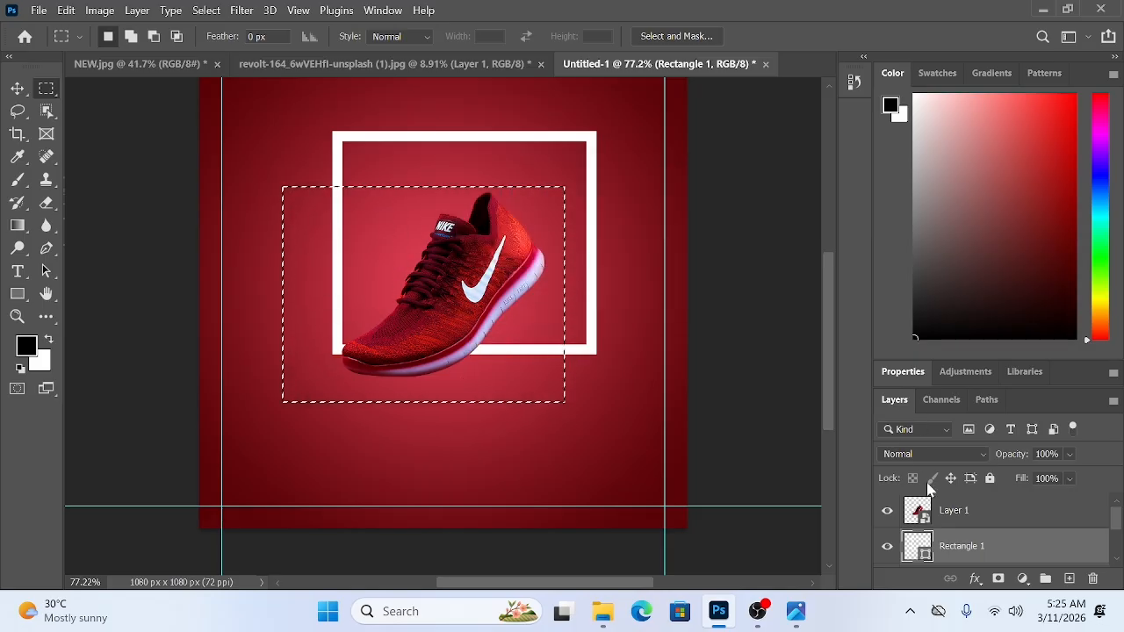
key("ctrl+d")
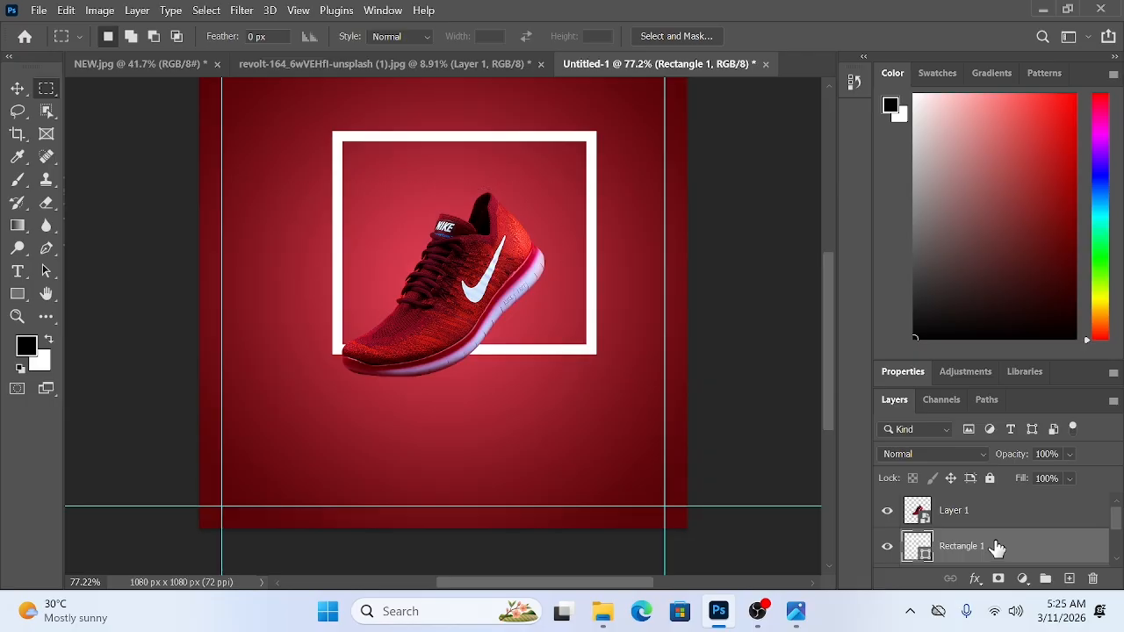
- Rasterize the Rectangle 1 layer and delete the frame's lower-left portion around the shoe, clearing the selection
right_click(993, 544)
left_click_drag(314, 187, 564, 389)
key("Delete")
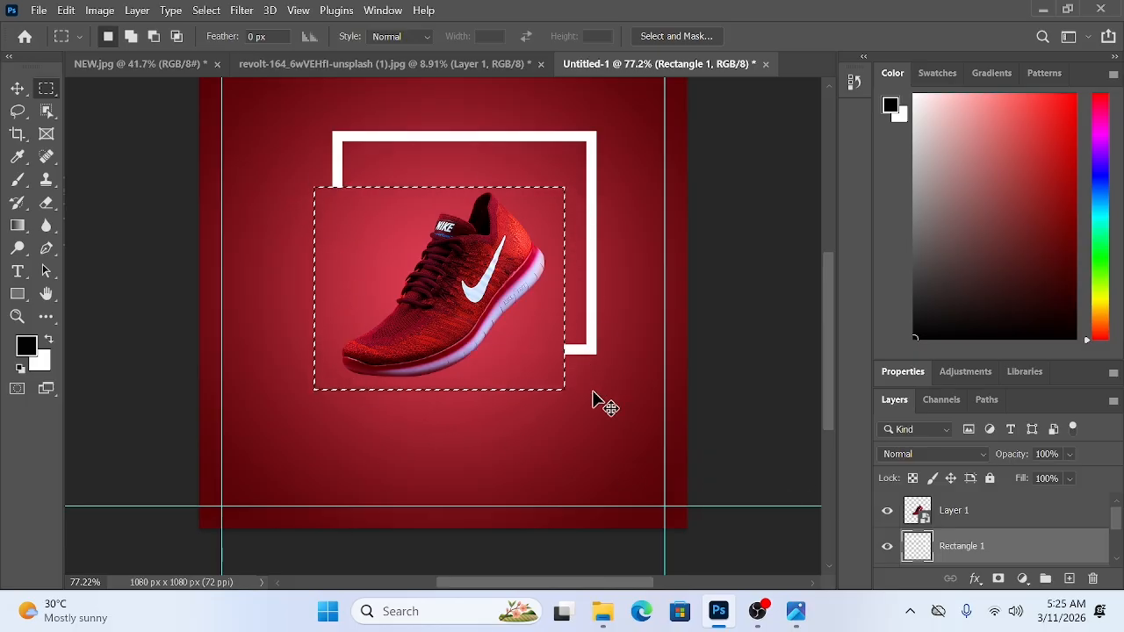
left_click(423, 360)
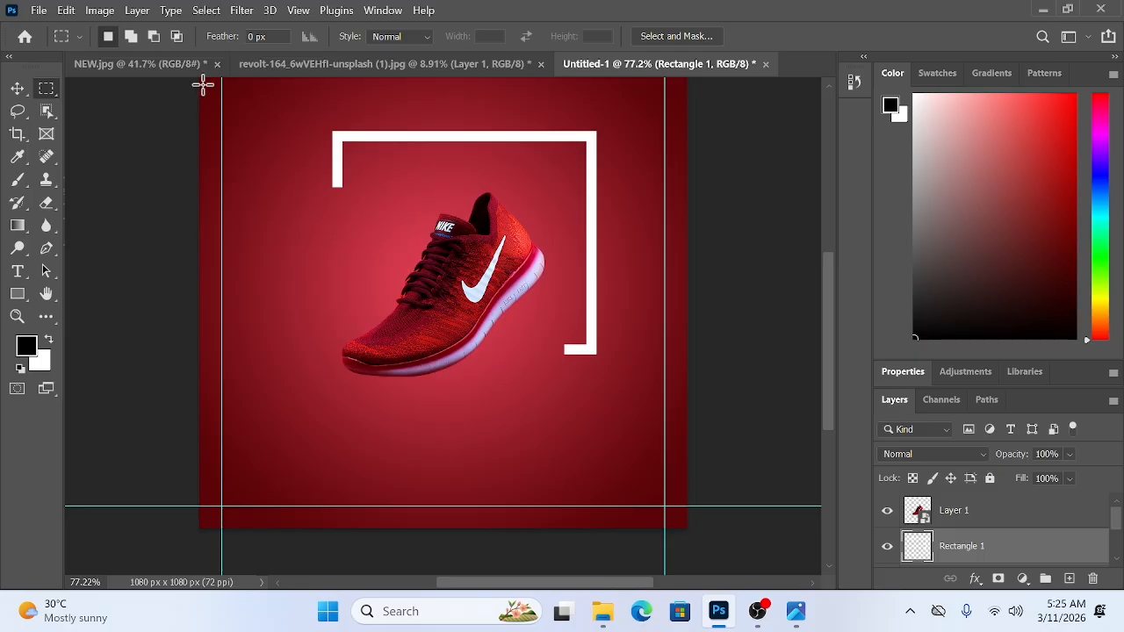
- Check the button in the NEW.jpg reference and draw a rectangle about 231 x 84 px between the left guide and the shoe
left_click(161, 67)
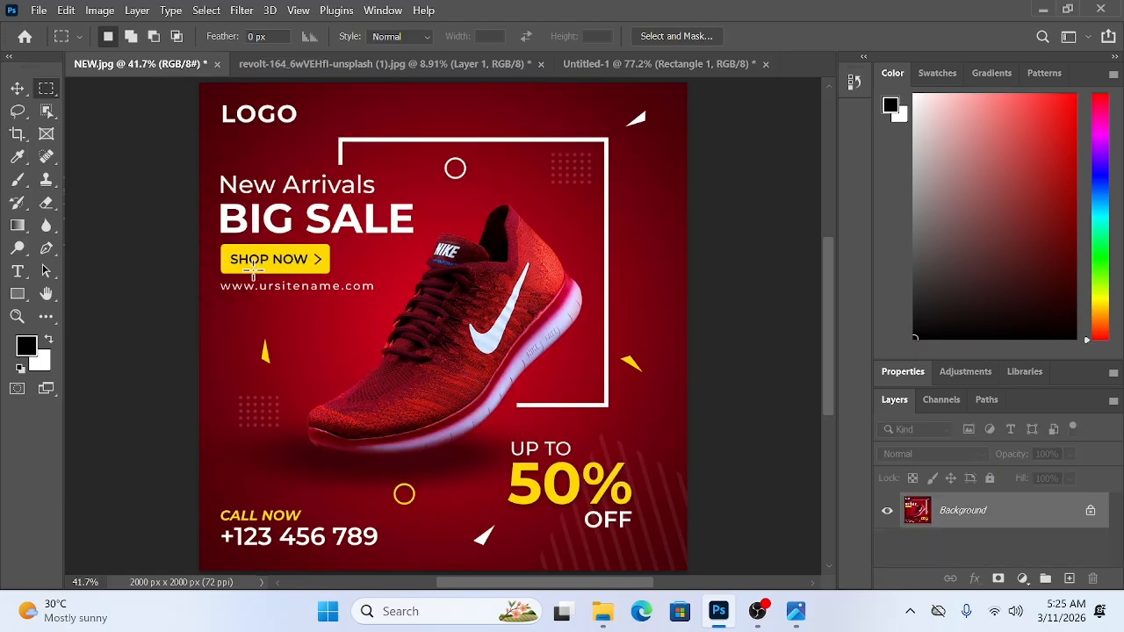
left_click(633, 64)
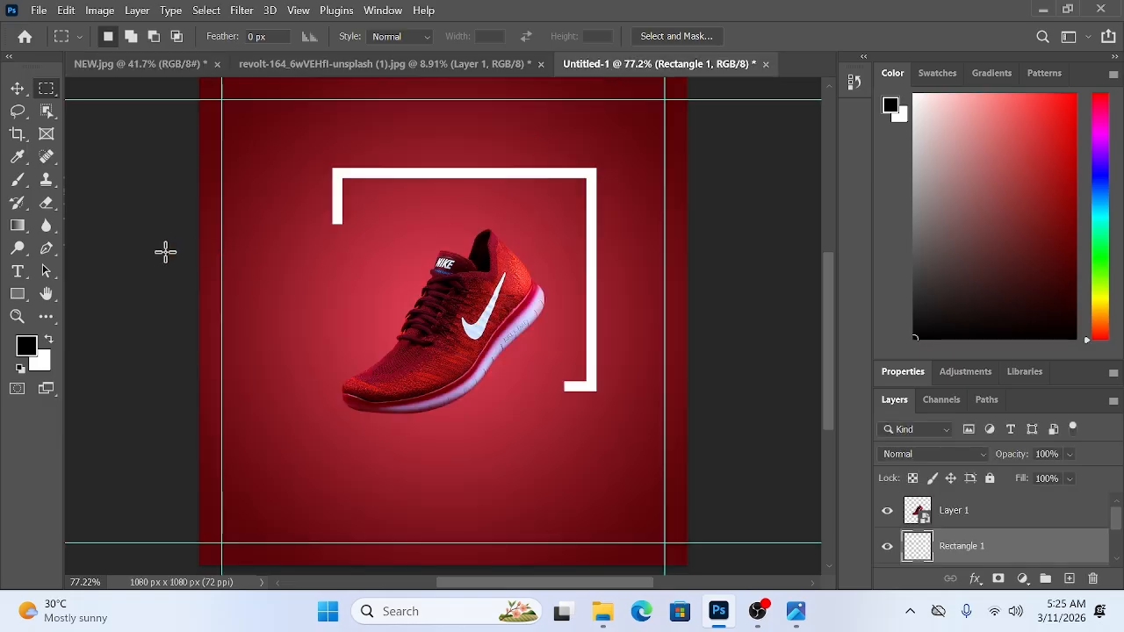
left_click(17, 294)
left_click_drag(230, 242, 334, 280)
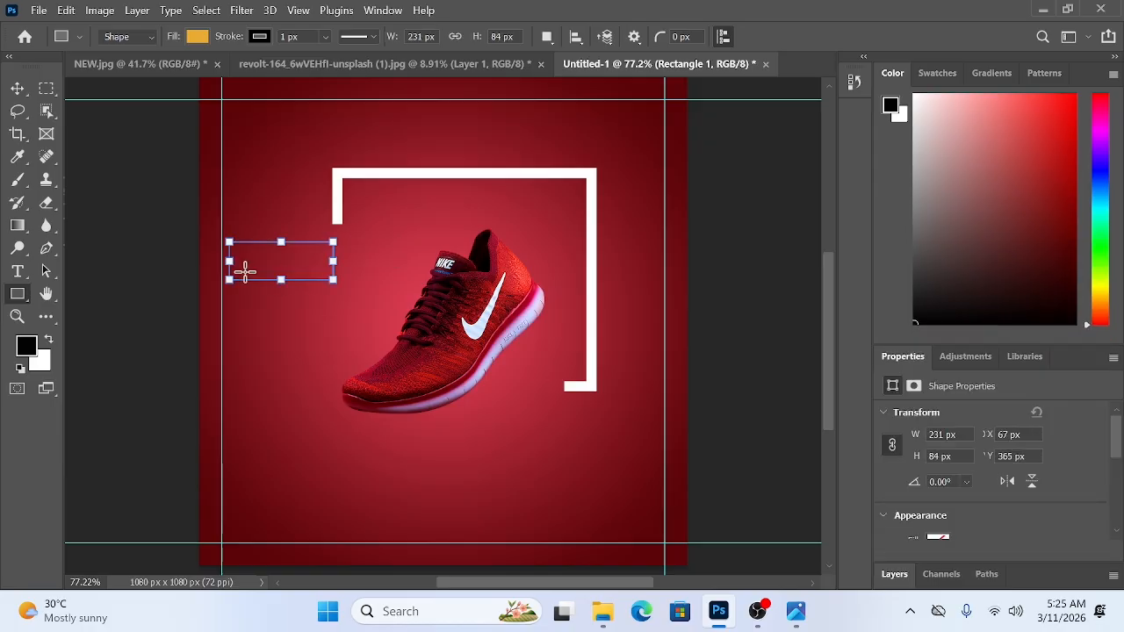
- Fill the new button rectangle with yellow from the recently used colors
scroll(242, 263, "up", 5)
left_click(197, 38)
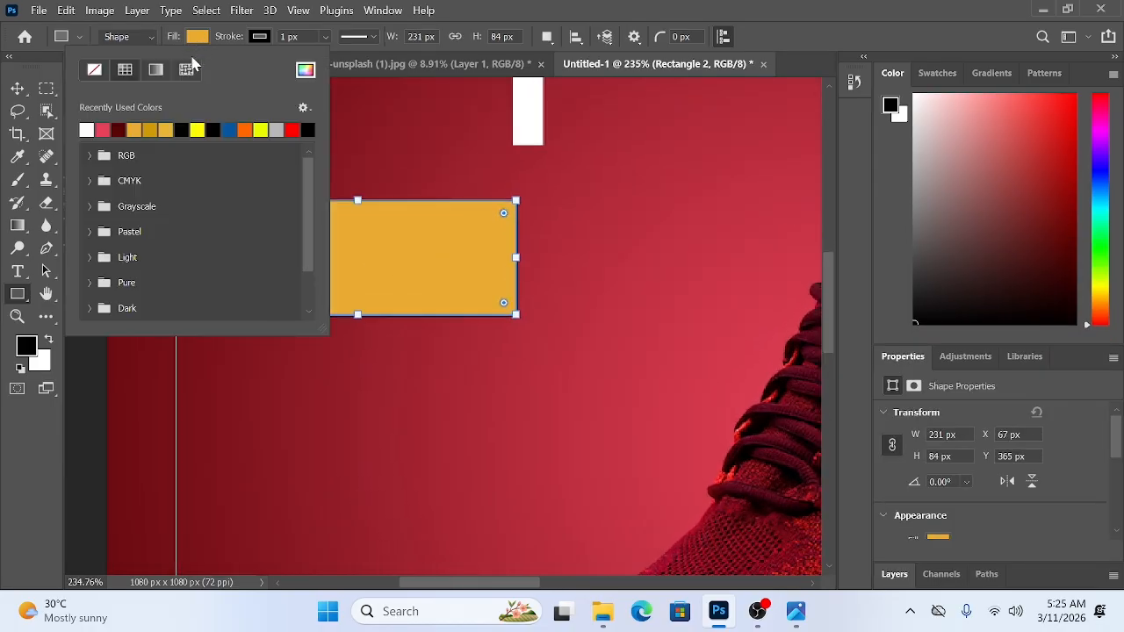
left_click(198, 130)
key("v")
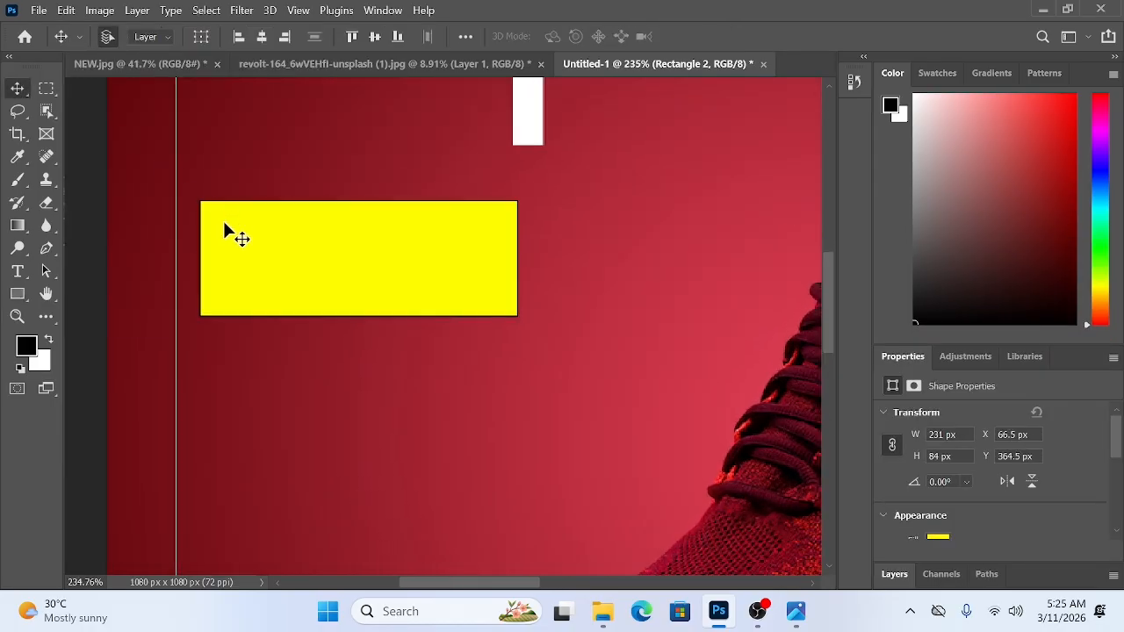
- Round all four corners of the yellow button rectangle slightly and remove its stroke
left_click(17, 294)
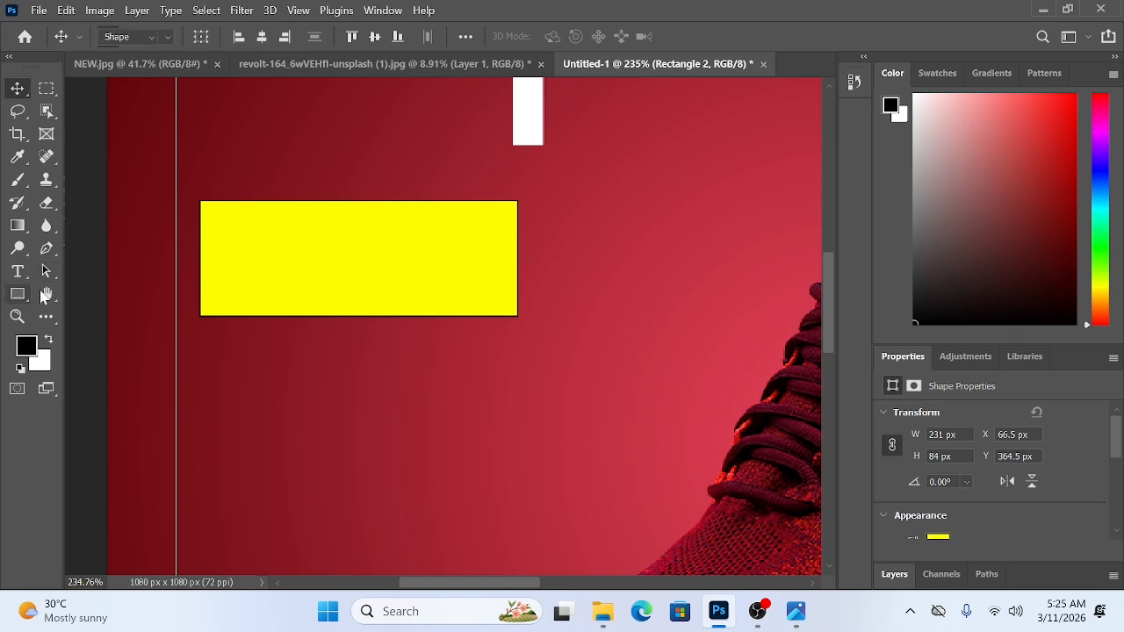
left_click_drag(210, 214, 221, 222)
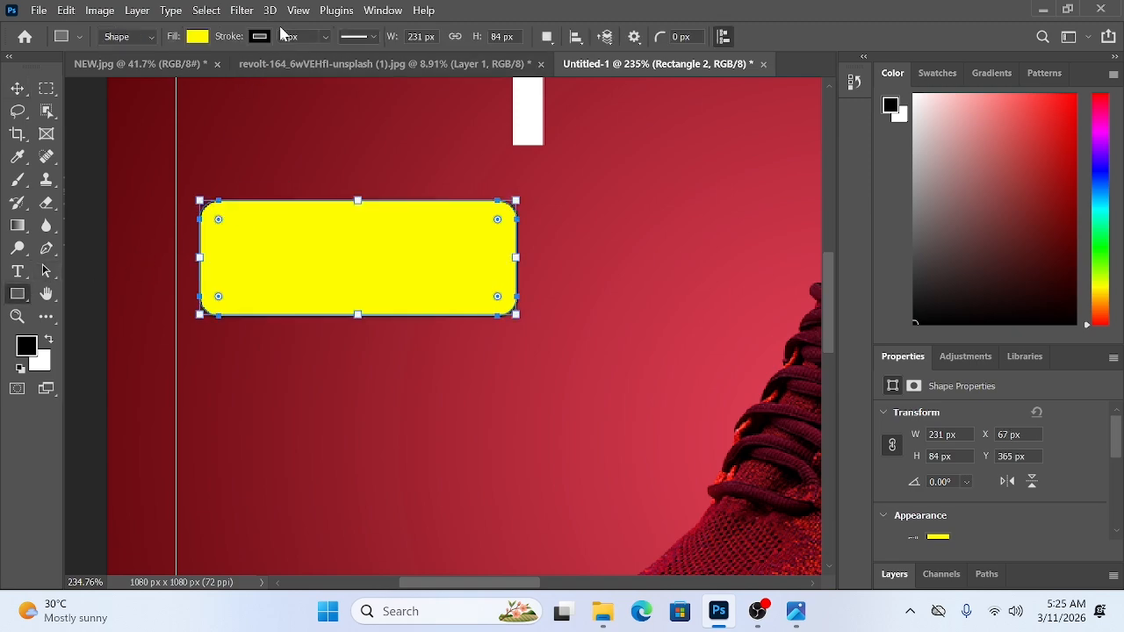
left_click(197, 36)
left_click(17, 88)
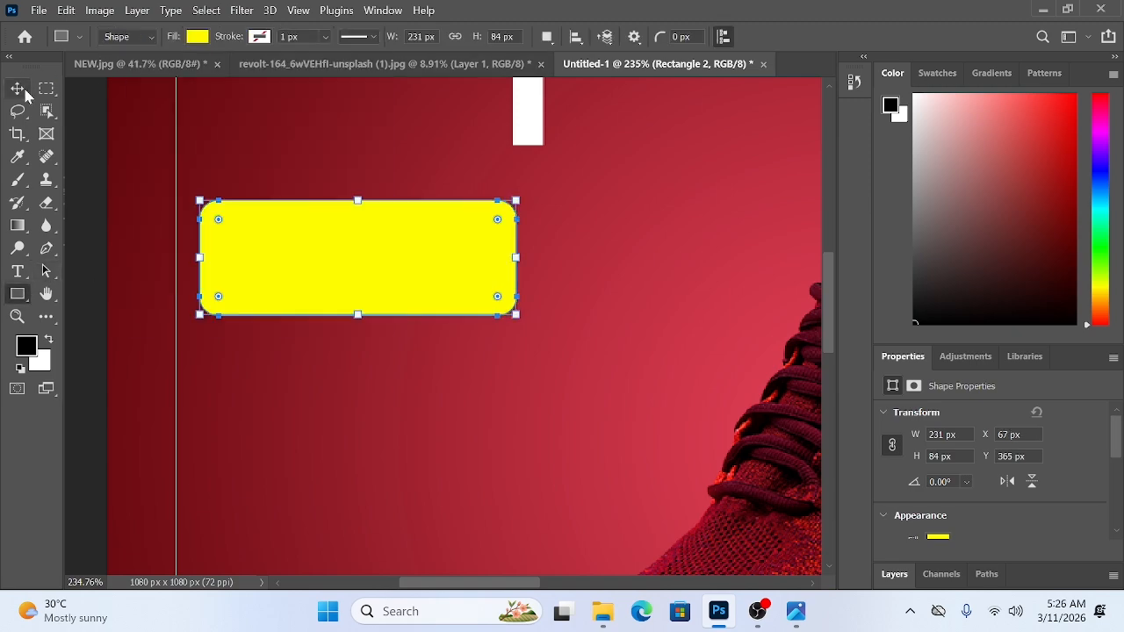
- Check the decorative shapes in the NEW.jpg reference and compare them with the 1080 x 1080 px design
left_click(369, 64)
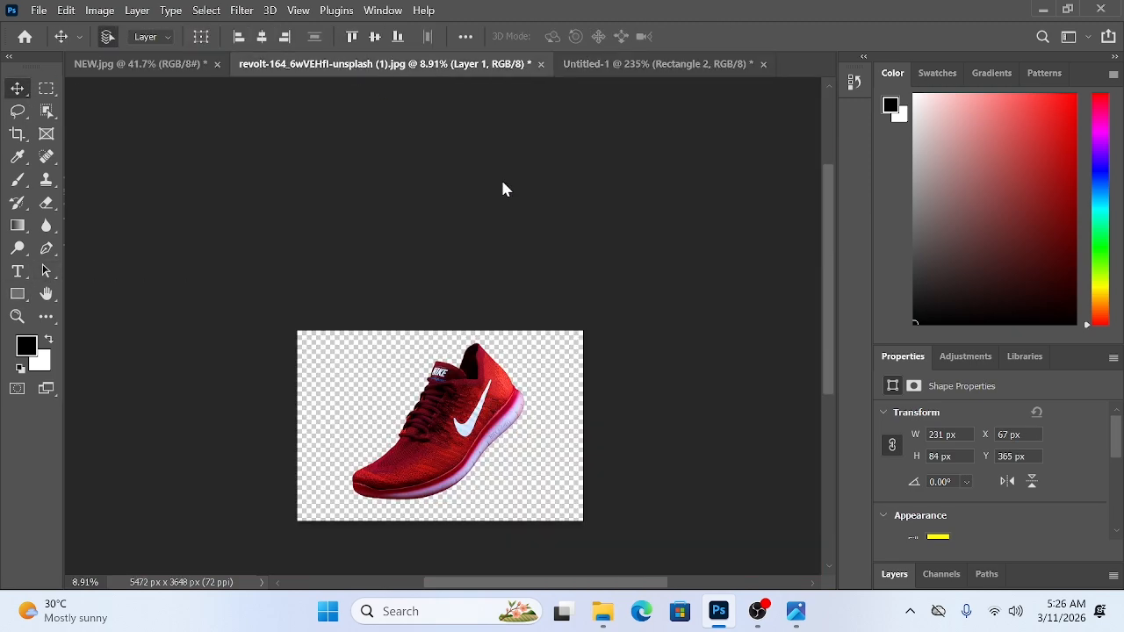
left_click(184, 67)
scroll(445, 257, "down", 1)
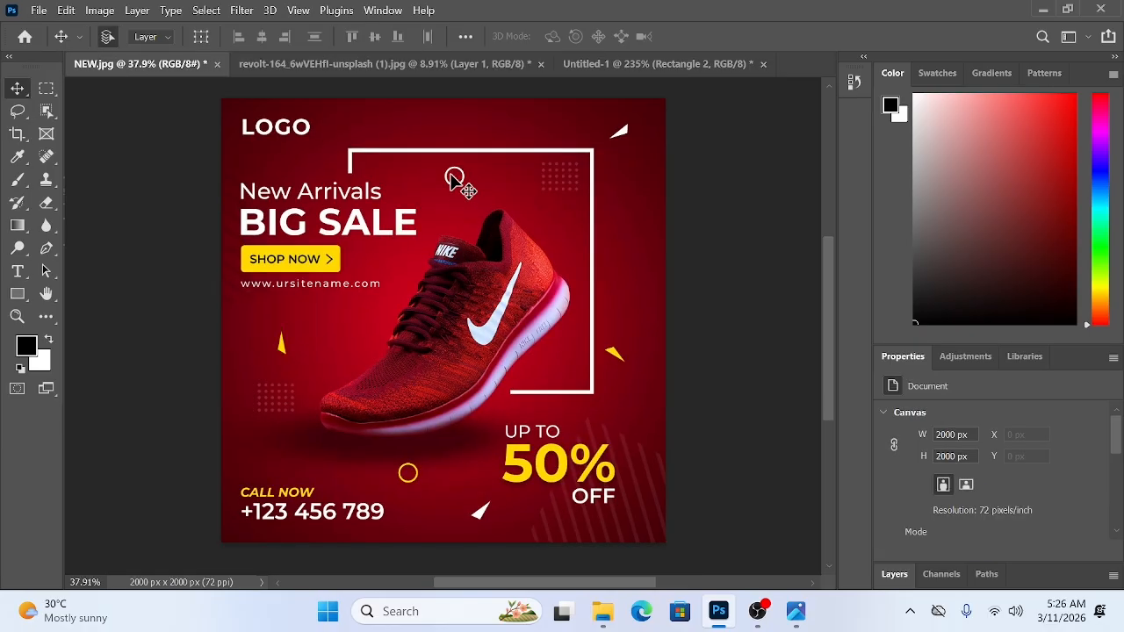
left_click(587, 66)
scroll(447, 214, "down", 8)
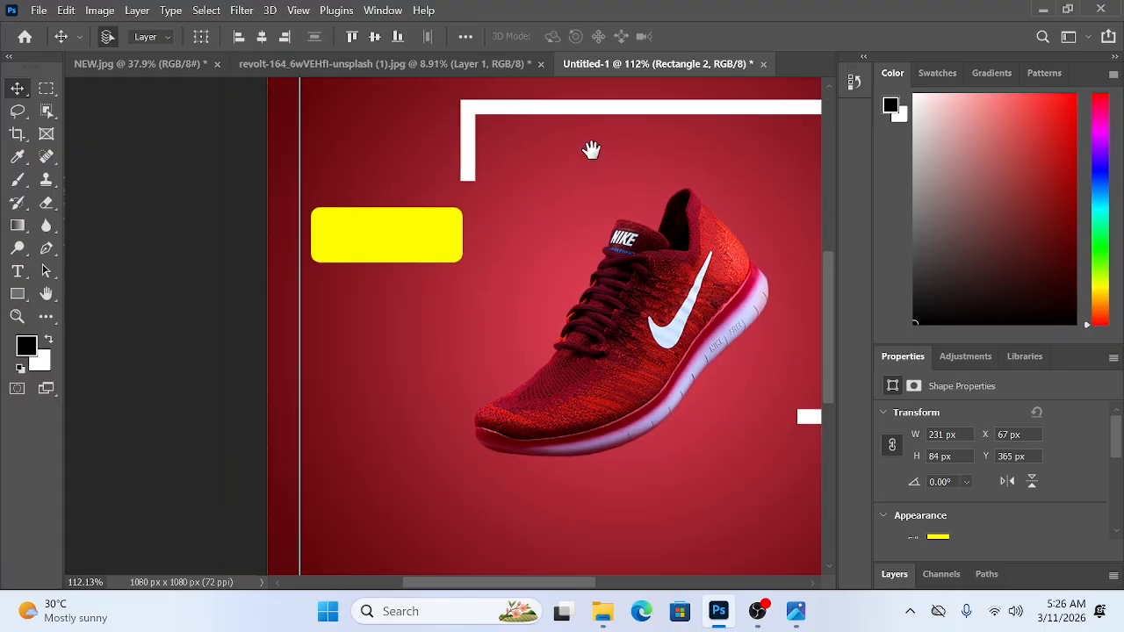
left_click_drag(586, 151, 358, 187)
scroll(490, 174, "up", 3)
scroll(496, 181, "down", 3)
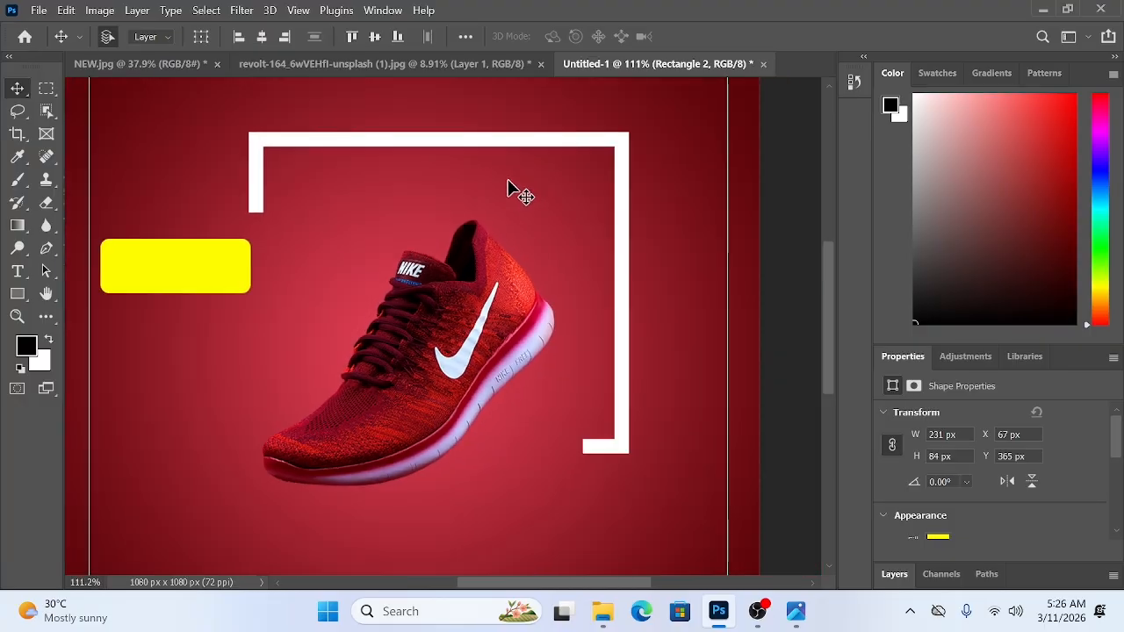
scroll(966, 558, "down", 2)
scroll(951, 533, "down", 6)
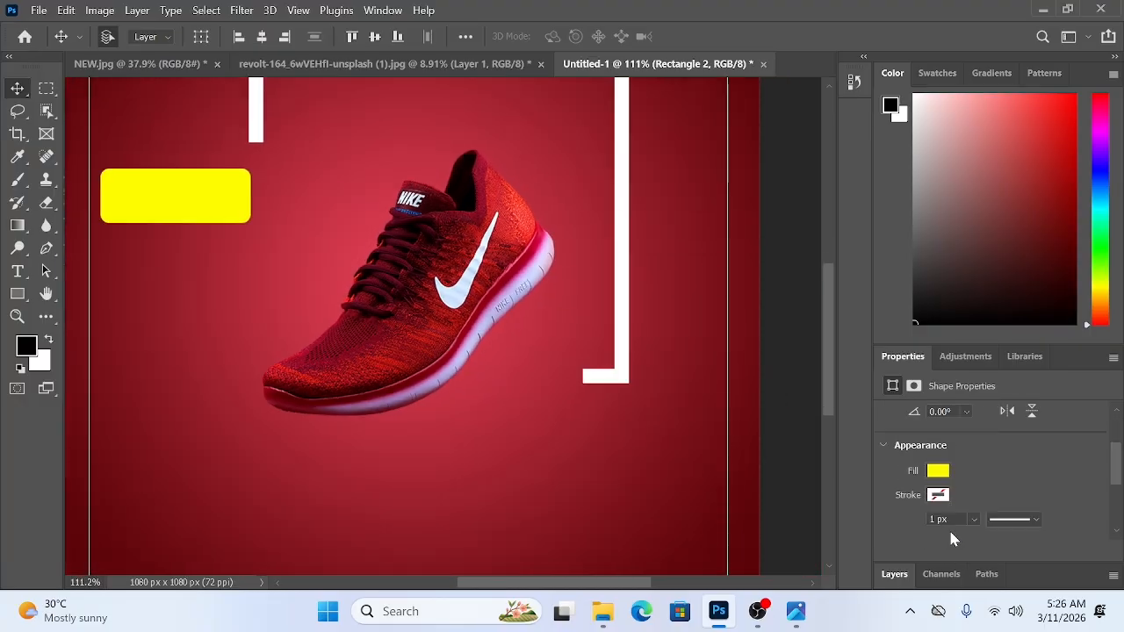
scroll(949, 530, "up", 4)
- Move the Rectangle 2 and Rectangle 1 layers above the shoe's Layer 1 and select the Gradient Fill 1 layer
left_click(894, 573)
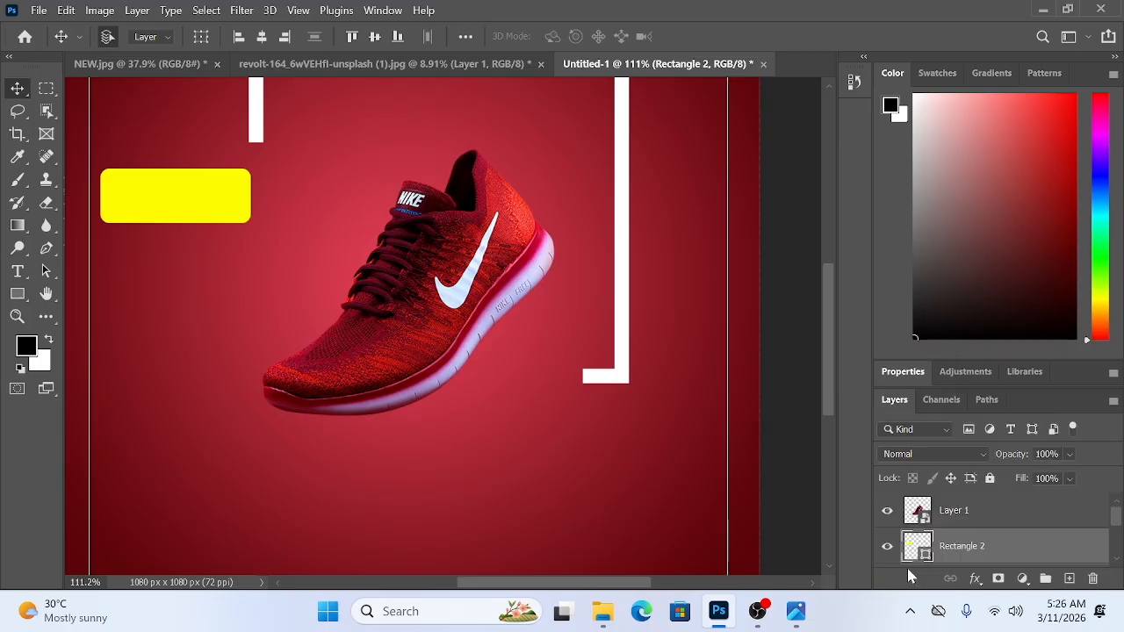
scroll(955, 531, "down", 2)
scroll(961, 530, "up", 2)
scroll(988, 540, "down", 1)
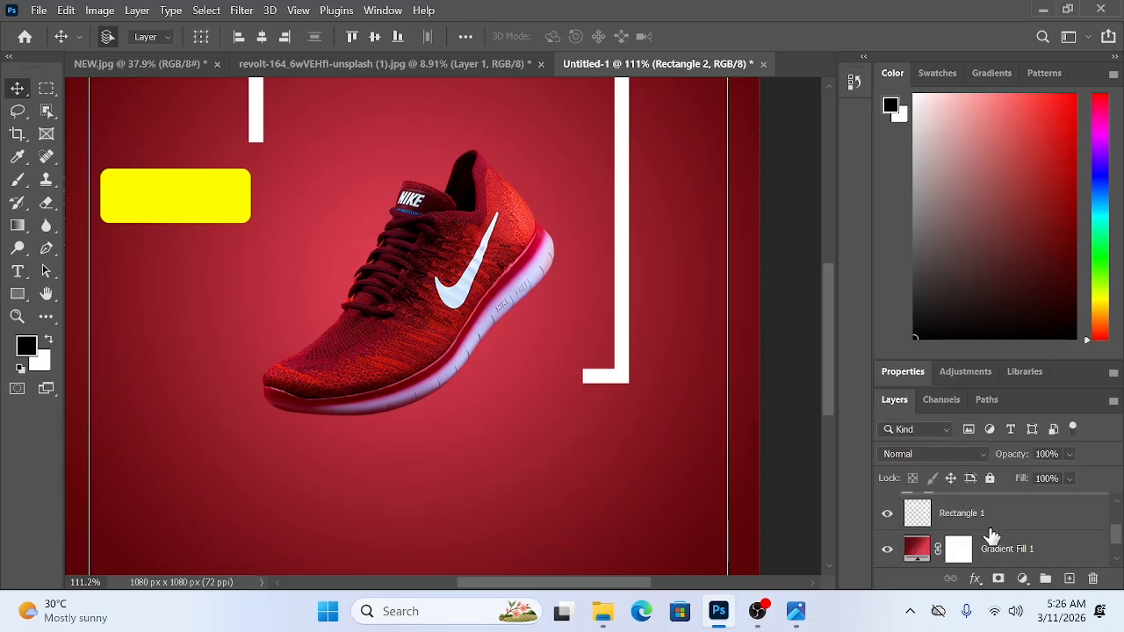
scroll(997, 524, "up", 2)
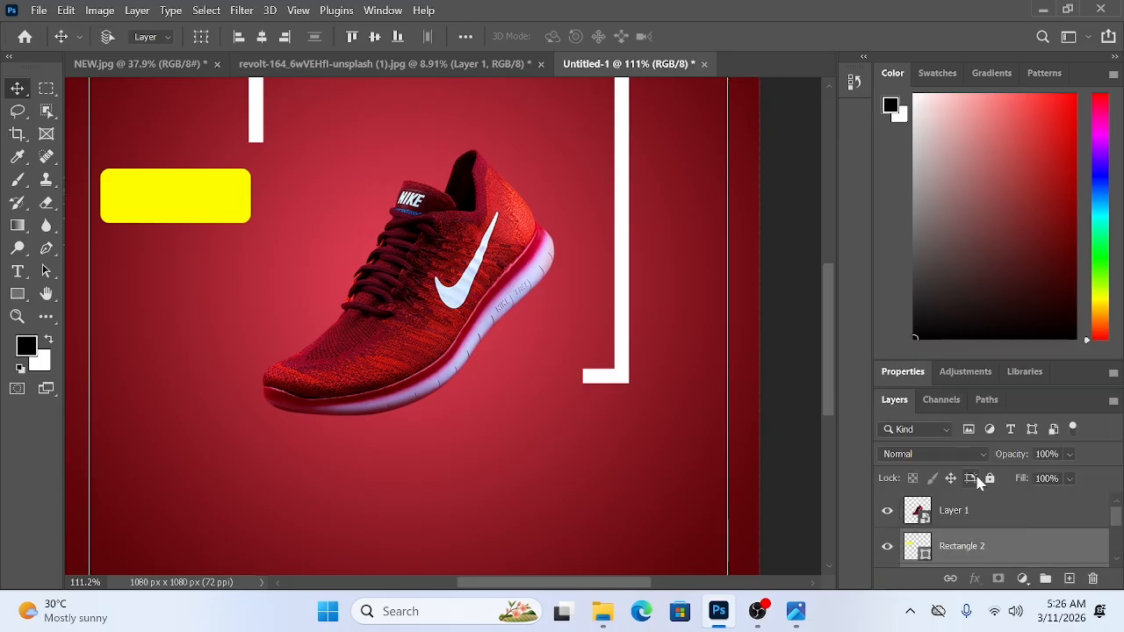
scroll(977, 481, "down", 1)
left_click(264, 239)
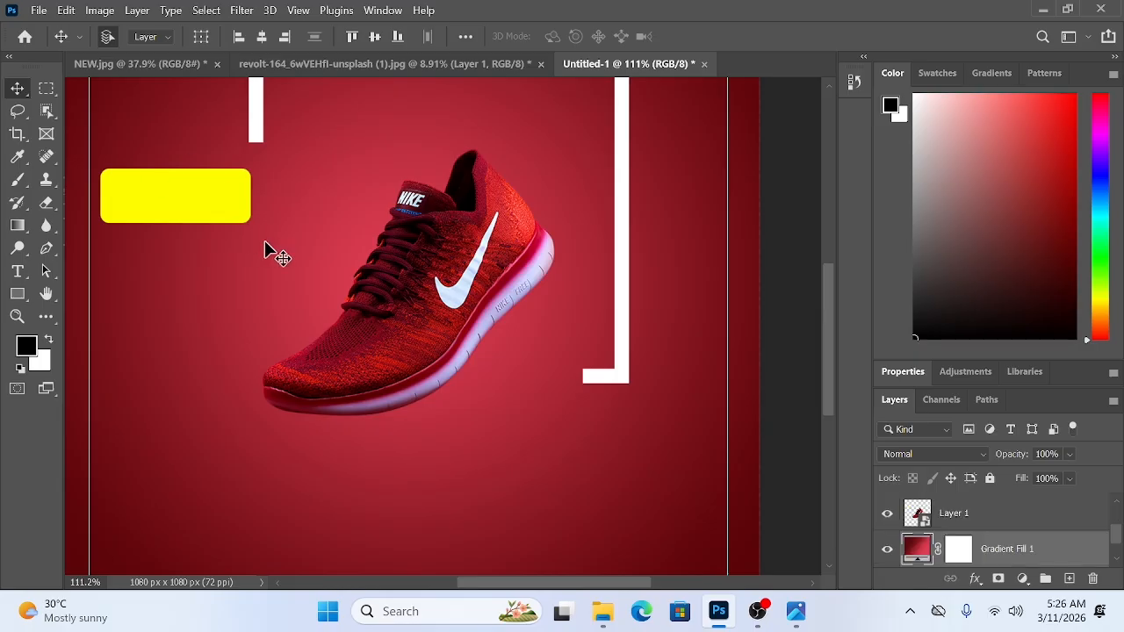
- Draw a circle about 58 px in diameter inside the frame, just above the shoe's tongue
scroll(344, 234, "down", 2)
mouse_move(344, 234)
left_mouse_down()
mouse_move(336, 246)
mouse_move(341, 155)
mouse_move(329, 244)
left_mouse_up()
left_click(18, 294)
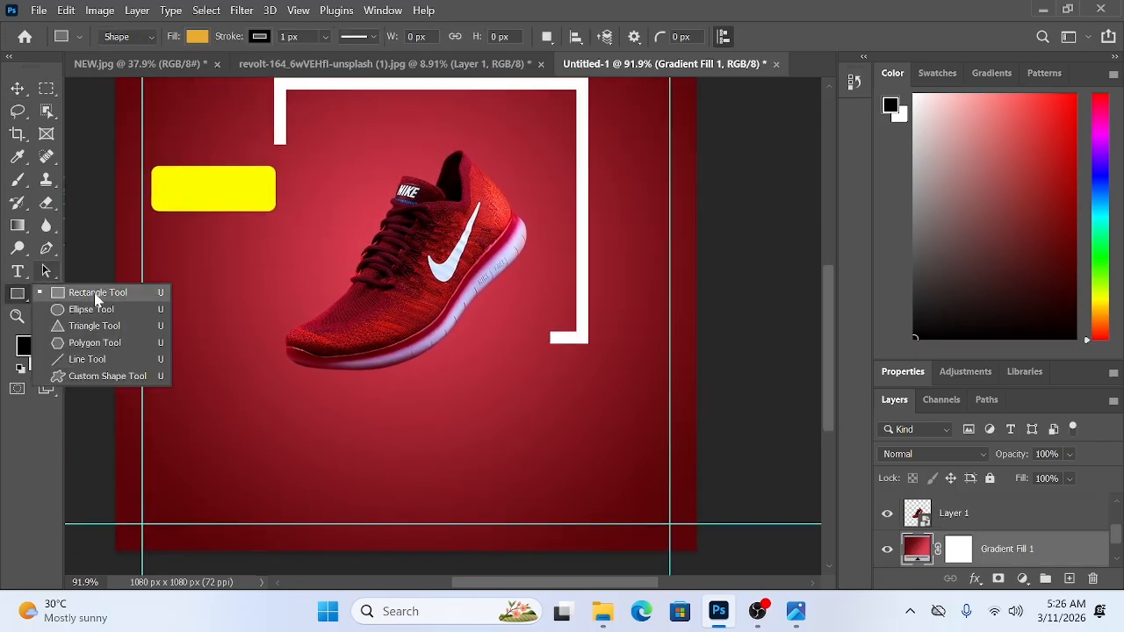
left_click(96, 306)
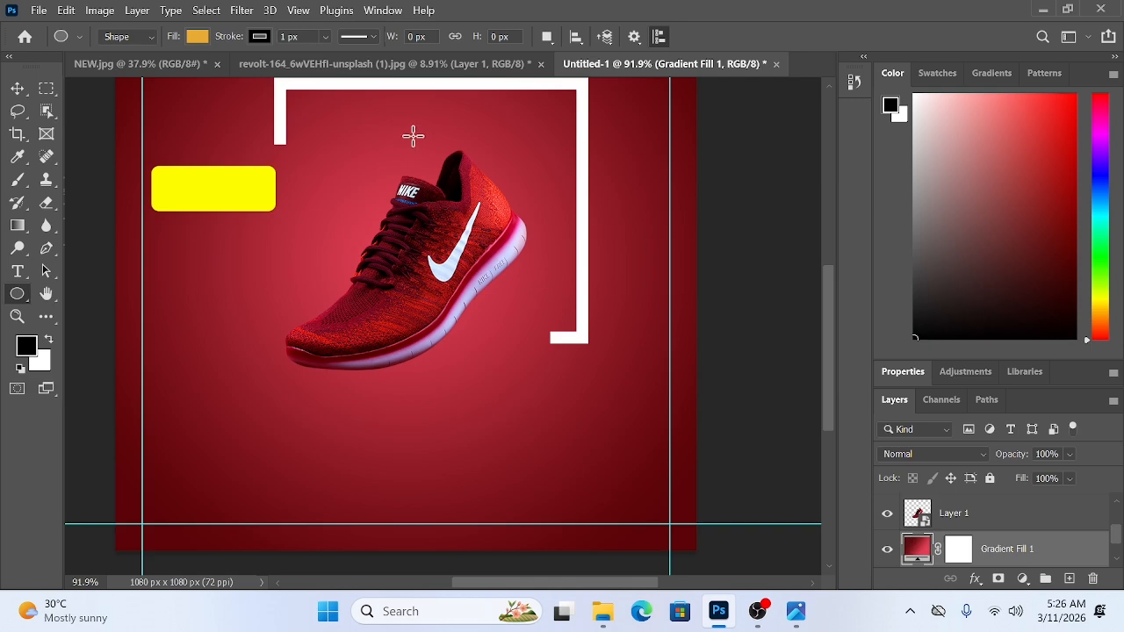
left_click_drag(397, 133, 430, 168)
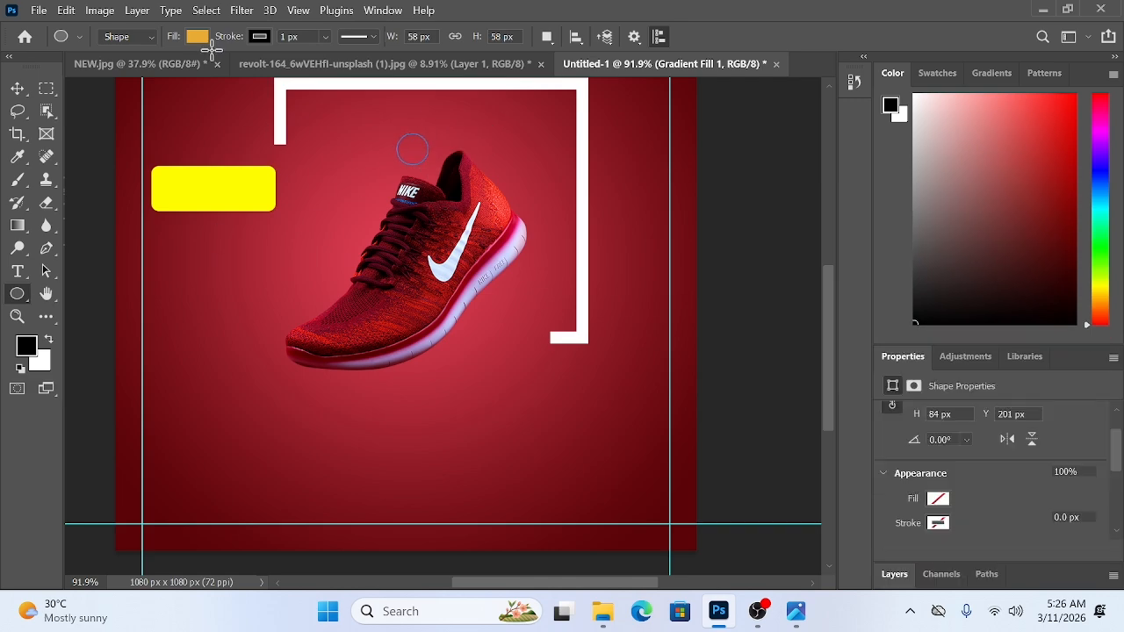
- Remove the circle's fill and give it a white stroke 7.63 px wide
left_click(198, 39)
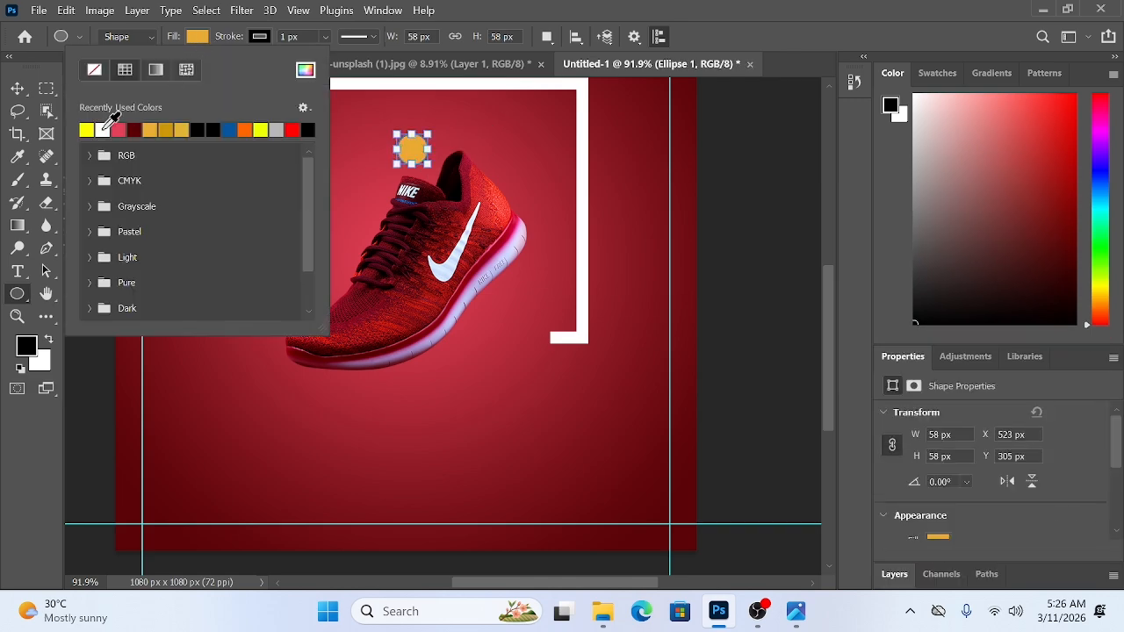
left_click(103, 129)
left_click(215, 47)
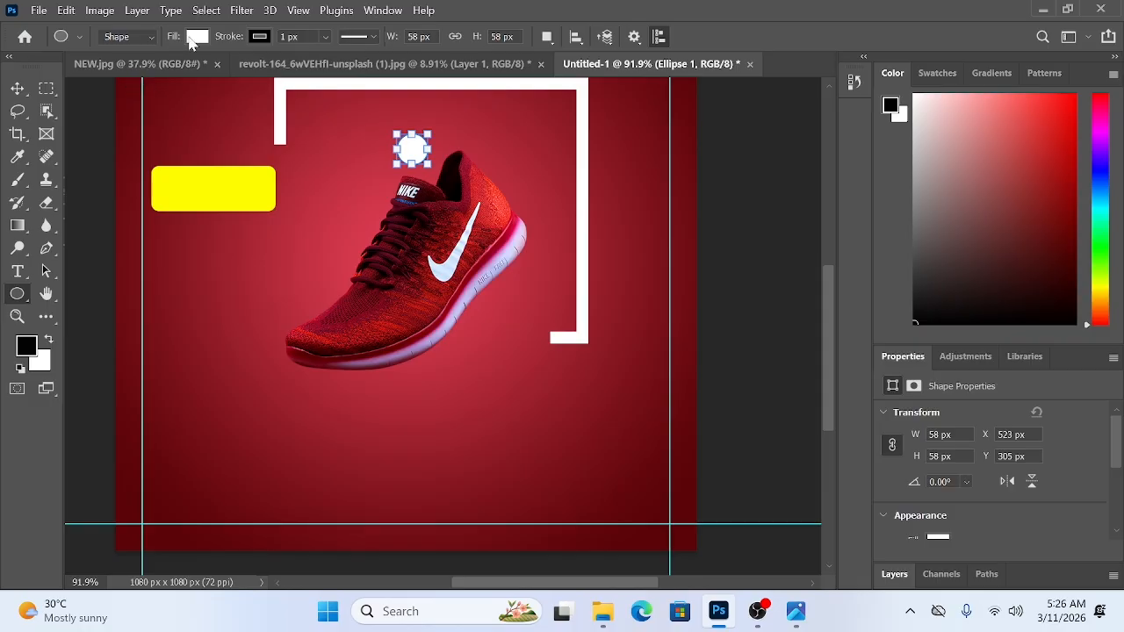
left_click(195, 39)
left_click(95, 70)
left_click(261, 38)
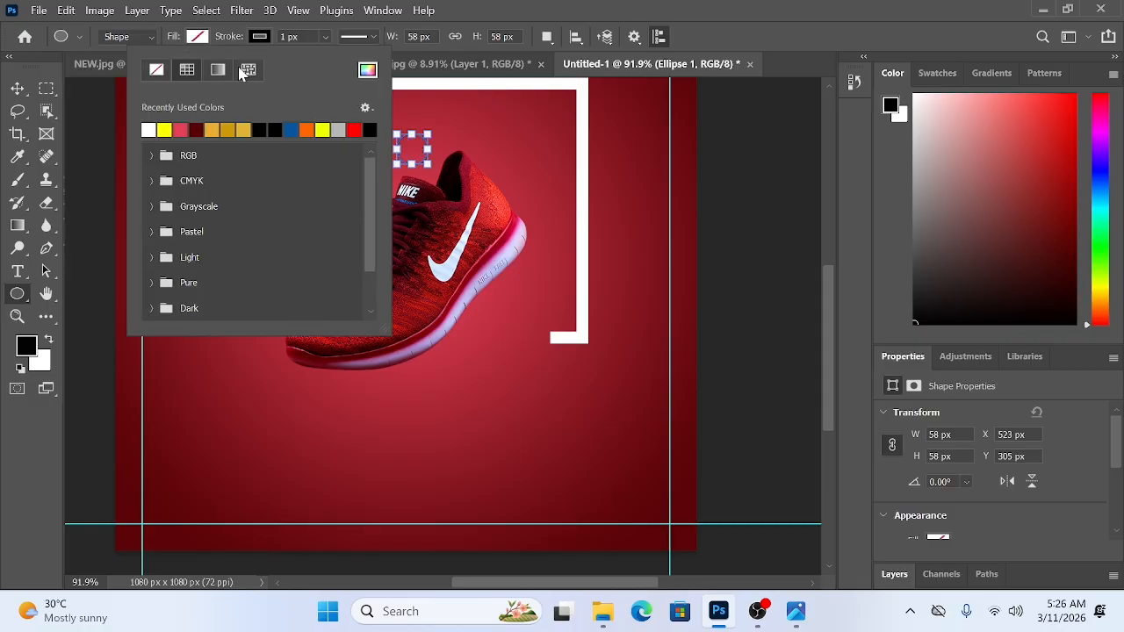
left_click(325, 36)
left_click(325, 36)
left_click_drag(331, 60, 344, 63)
left_click(17, 88)
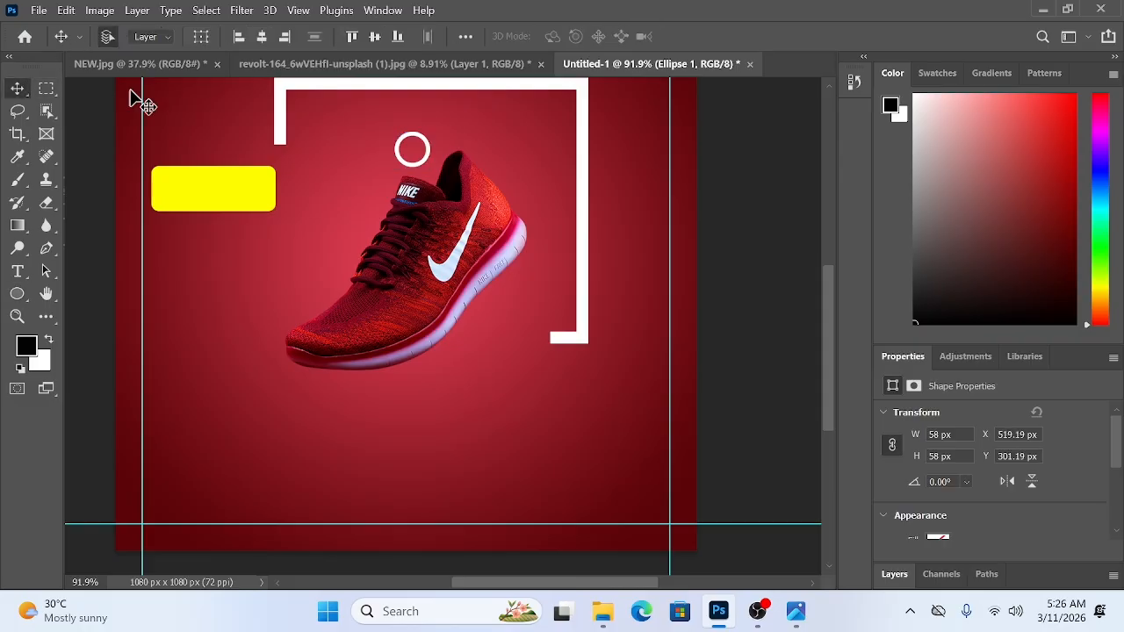
- Duplicate the white ring below the front of the shoe and change the copy's stroke to yellow
scroll(422, 150, "up", 3)
left_click_drag(433, 158, 332, 530)
left_click(17, 294)
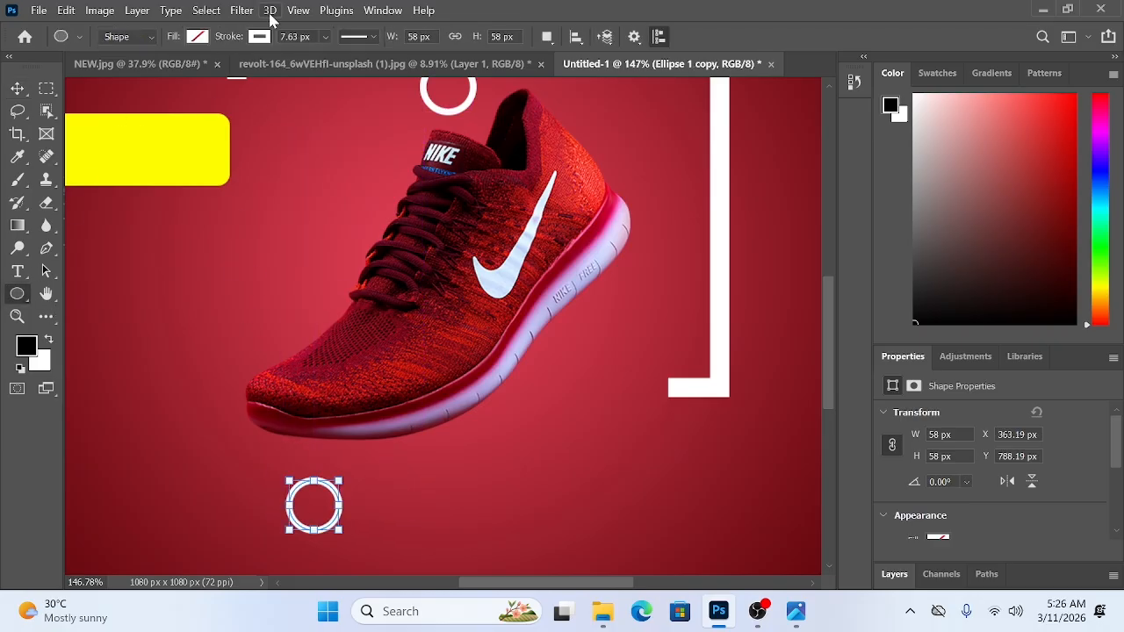
left_click(260, 36)
left_click(166, 130)
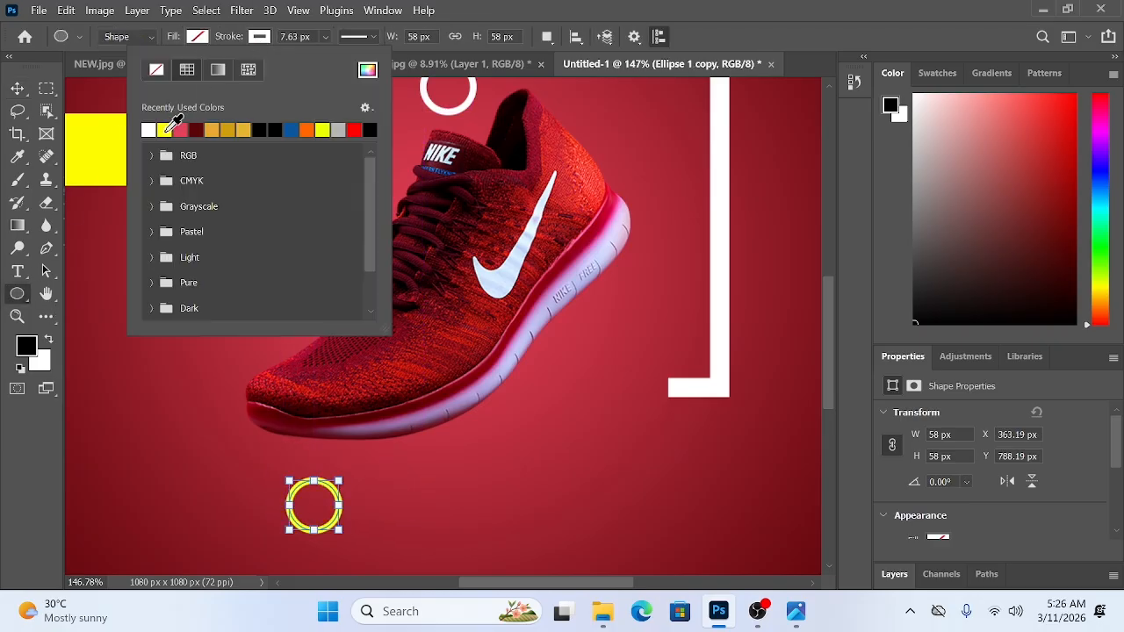
left_click(19, 90)
scroll(131, 158, "down", 3)
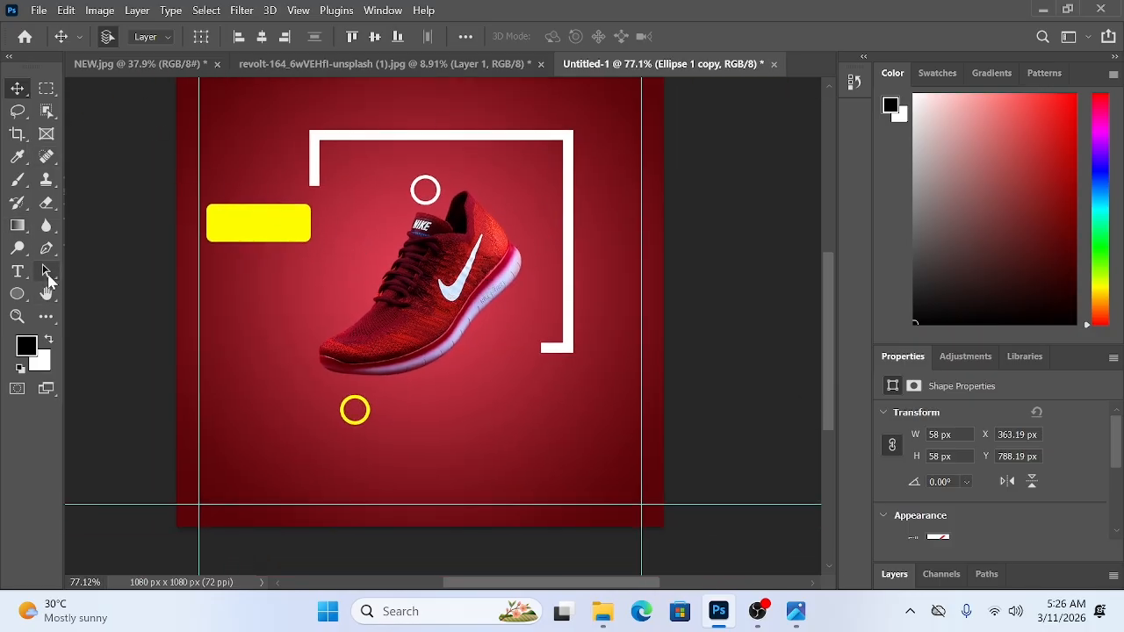
- Activate the Polygonal Lasso tool and move the Ellipse 1 copy and Ellipse 1 layers to the top of the stack
right_click(14, 112)
left_click(75, 134)
right_click(24, 113)
left_click(75, 127)
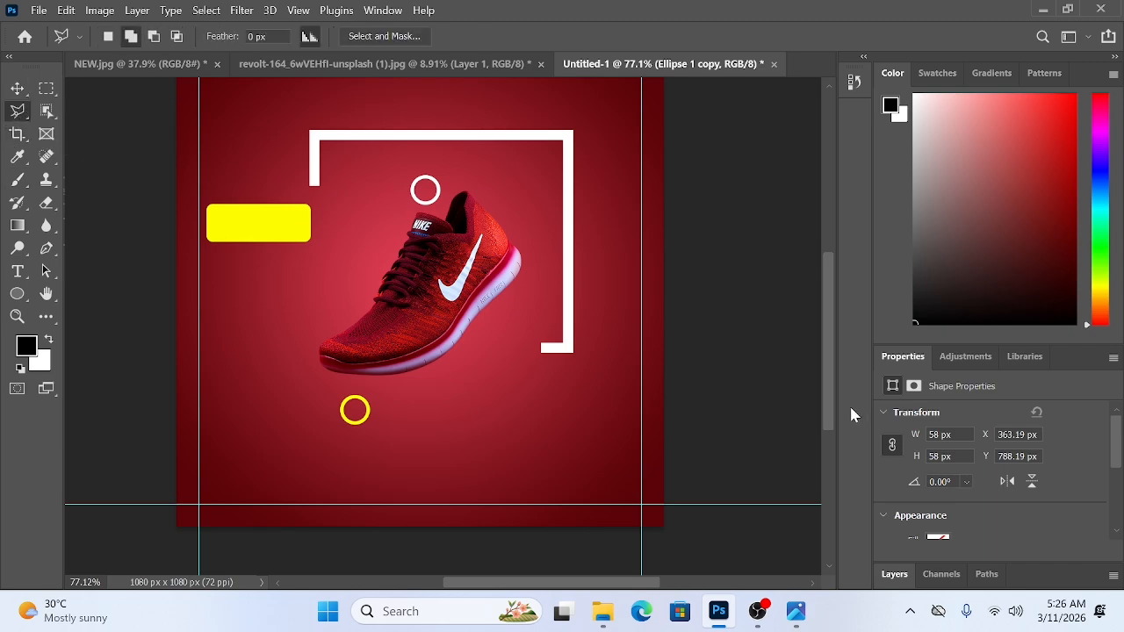
left_click(895, 574)
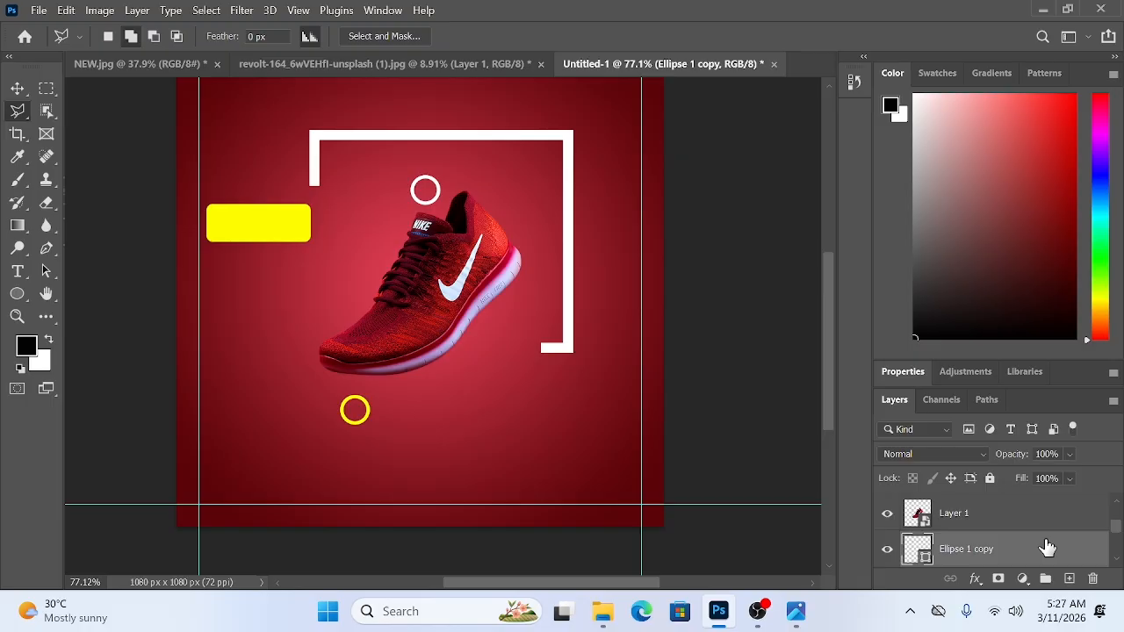
scroll(1047, 547, "down", 1)
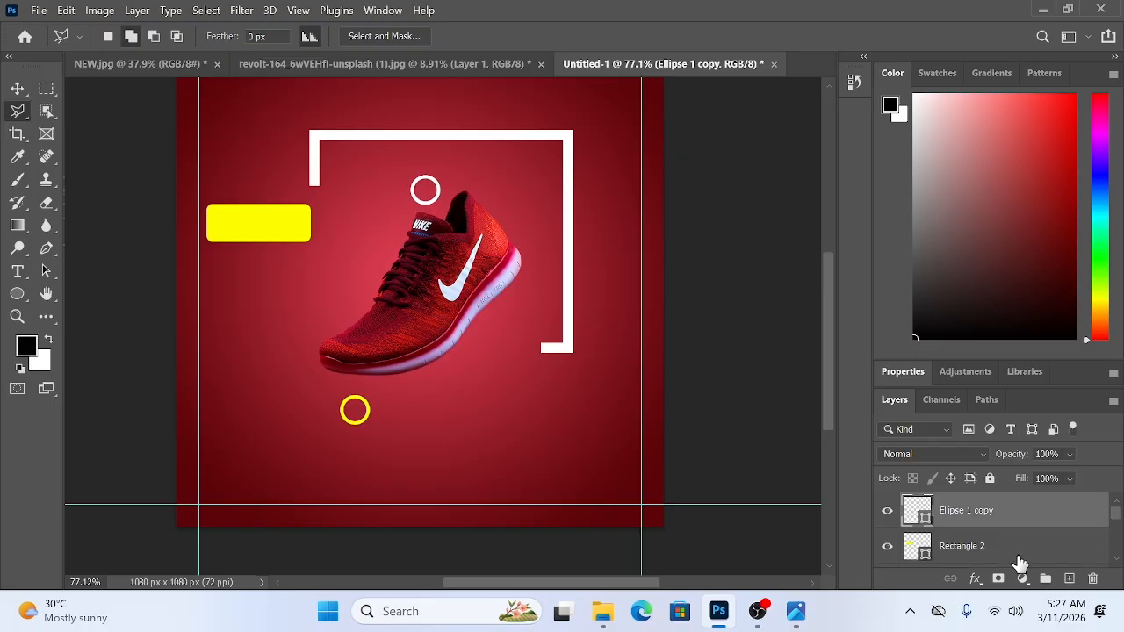
left_click(1019, 560)
scroll(1009, 549, "down", 2)
left_click(1003, 551)
scroll(1003, 551, "down", 1)
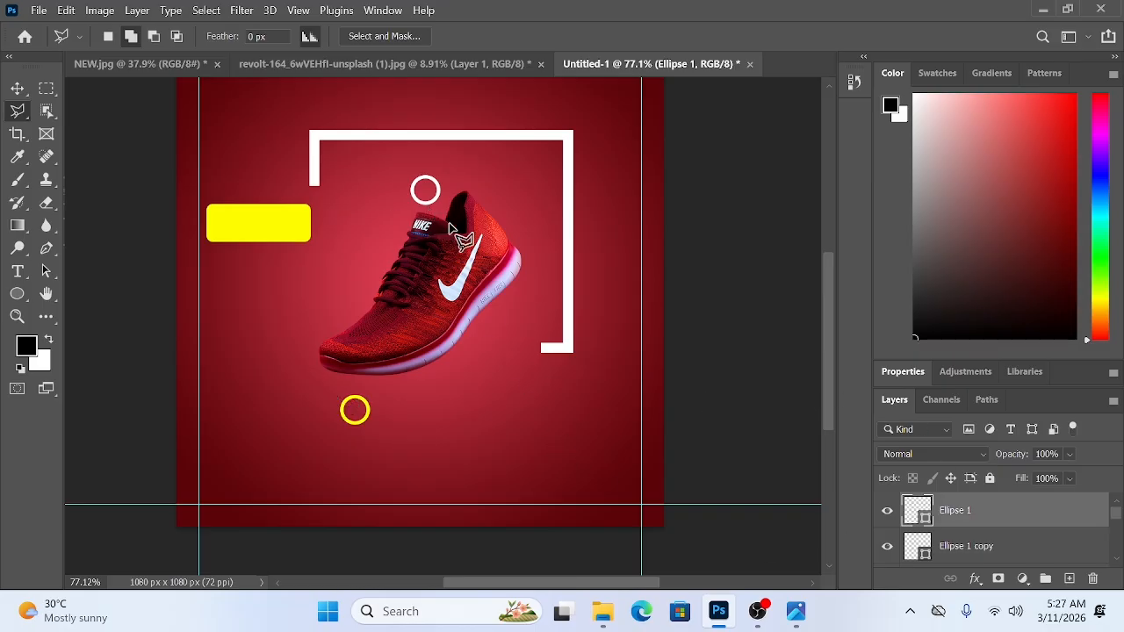
- Outline a small narrow triangular selection between the white frame's right side and the right guide
scroll(597, 271, "up", 4)
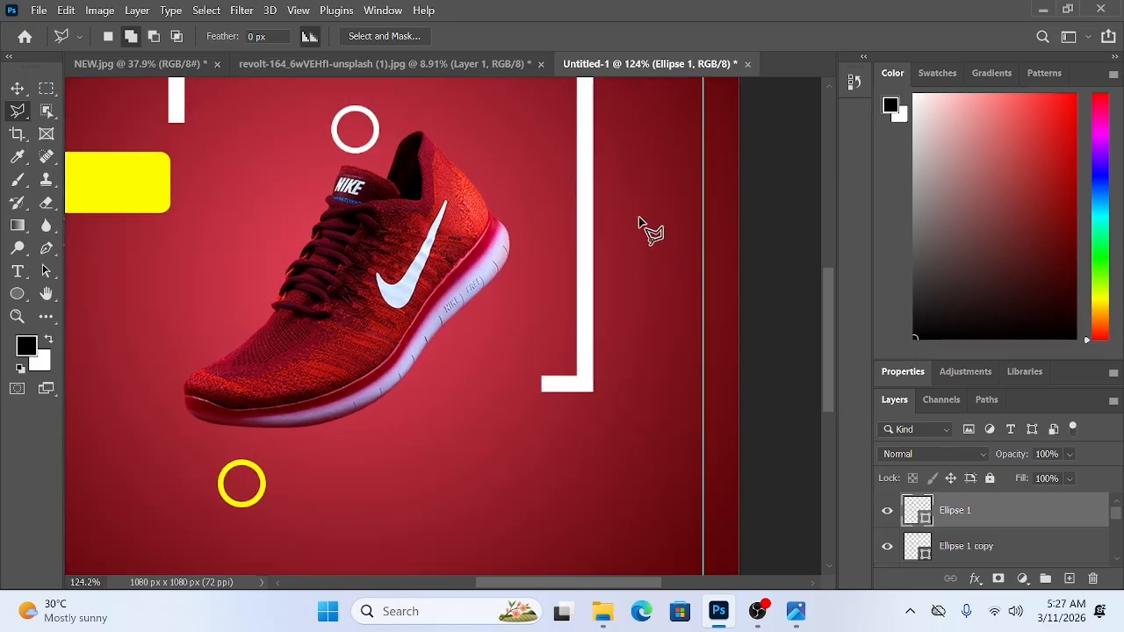
left_click(638, 209)
left_click(632, 260)
left_click(653, 256)
left_click(639, 211)
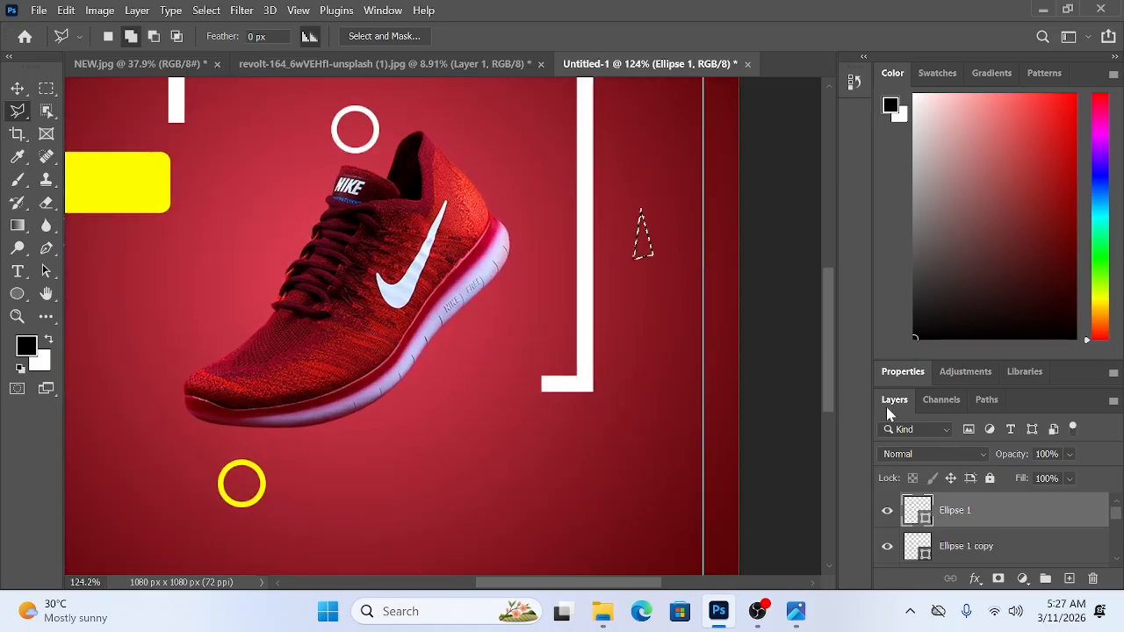
- Fill the triangular selection with bright yellow on a new layer and clear the selection
left_click(1068, 578)
left_click(26, 346)
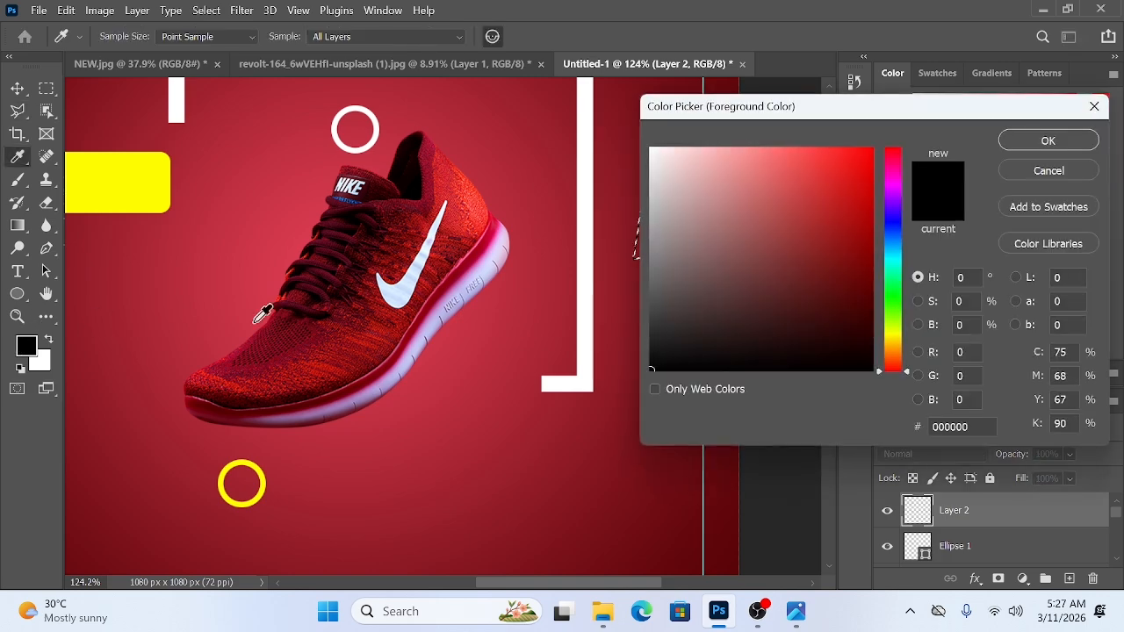
left_click(897, 332)
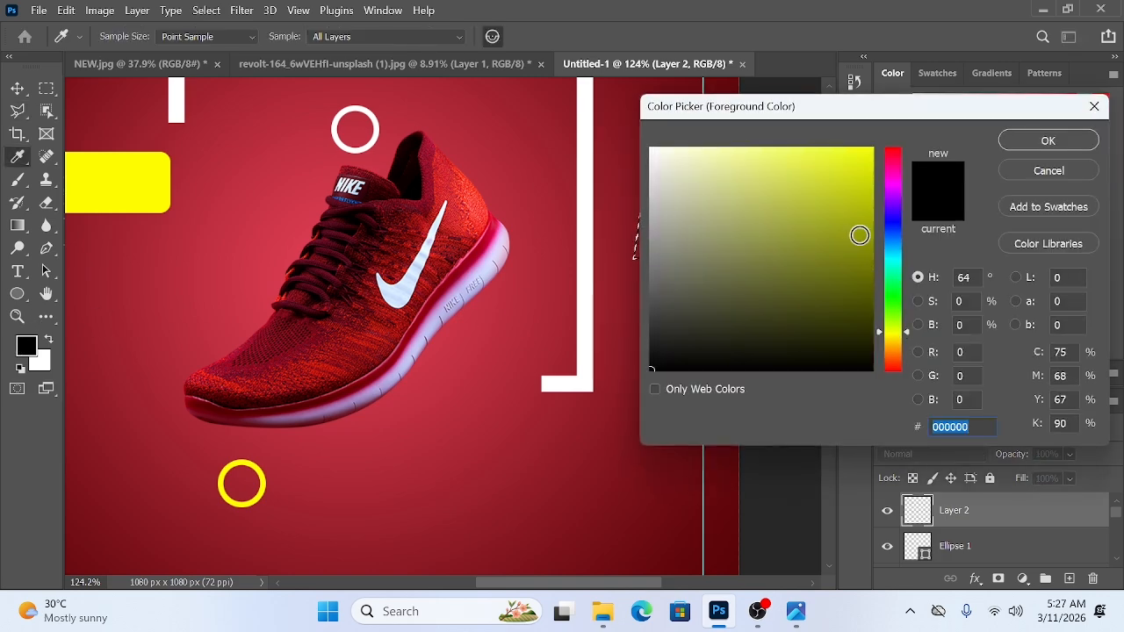
left_click(872, 148)
left_click(1011, 144)
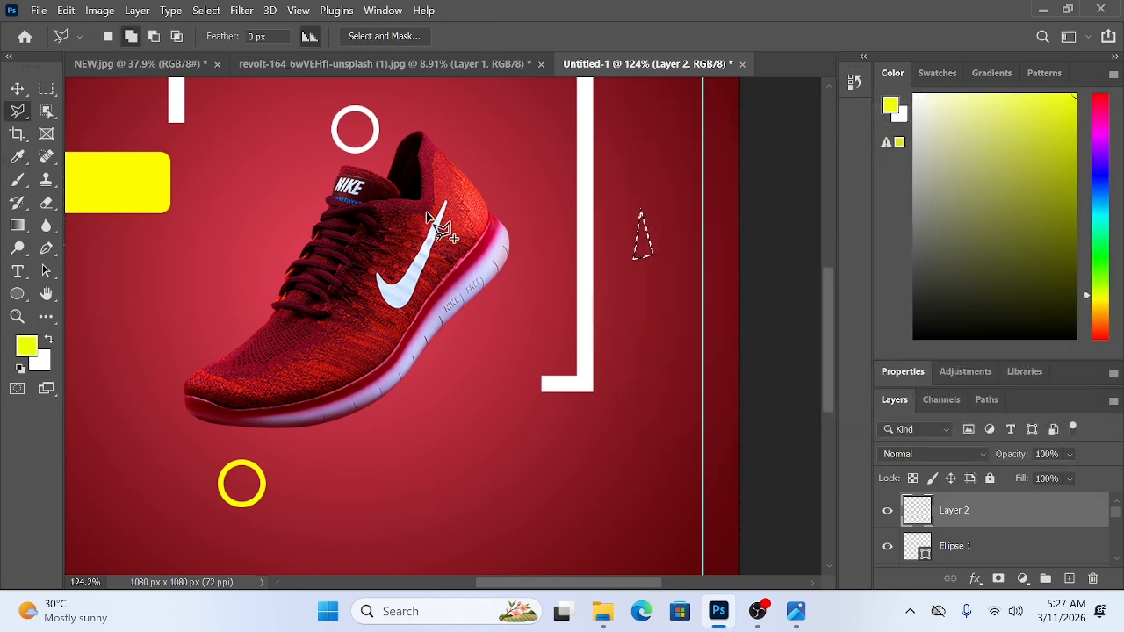
key("alt+BackSpace")
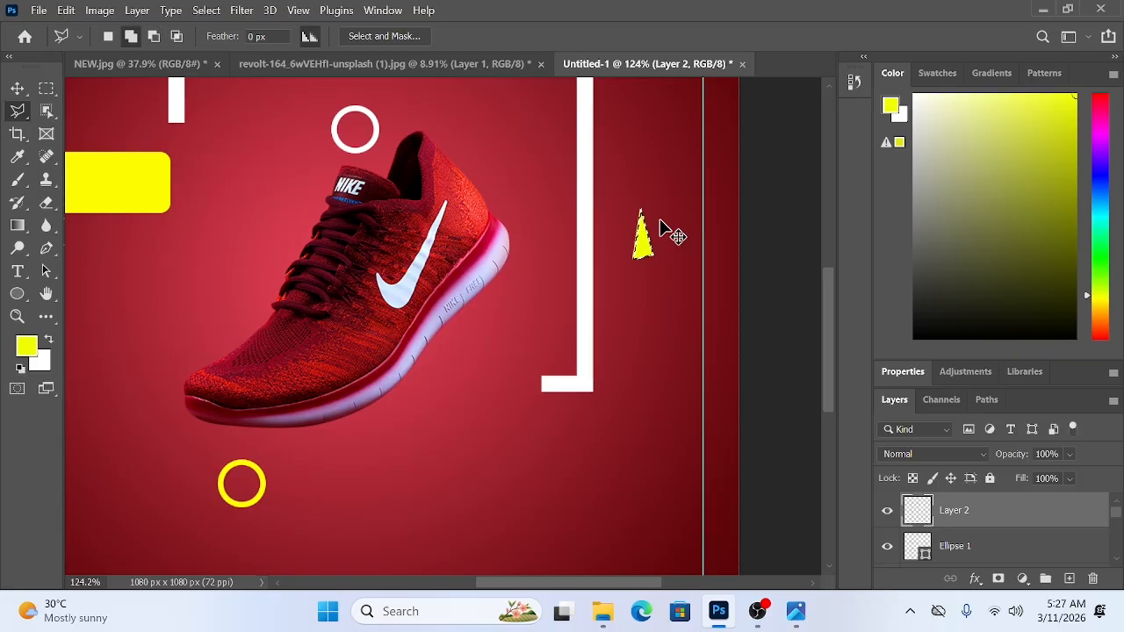
key("ctrl+d")
- Try placing copies of the yellow triangle to the lower left of the shoe, one rotated 141.30°, and remove them
scroll(626, 272, "down", 3)
scroll(637, 279, "down", 3)
scroll(641, 263, "up", 3)
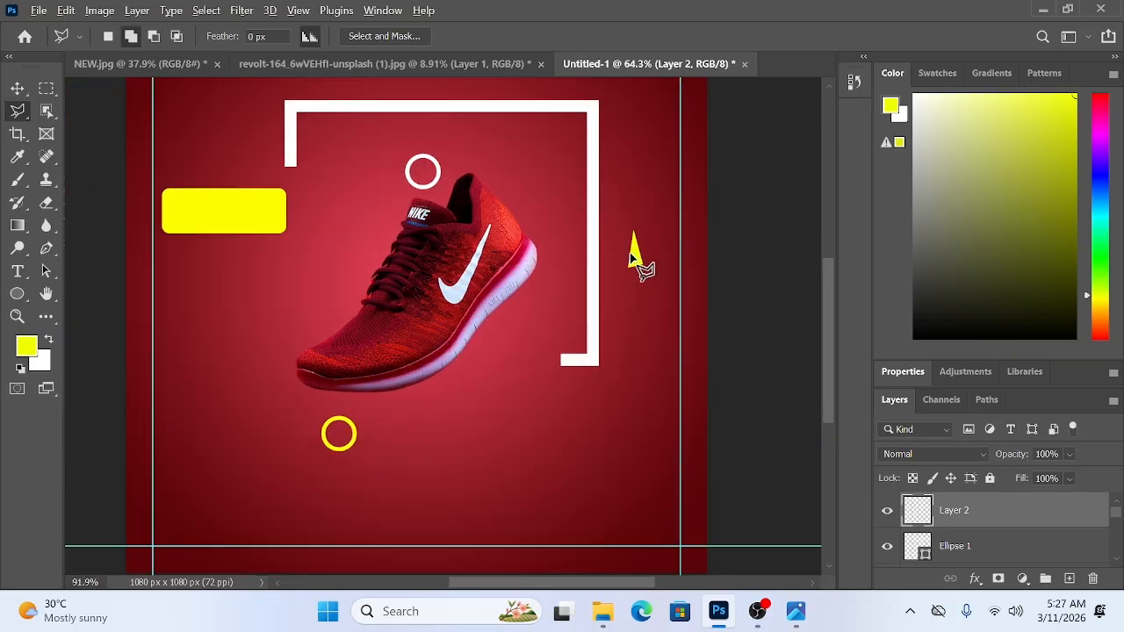
key("v")
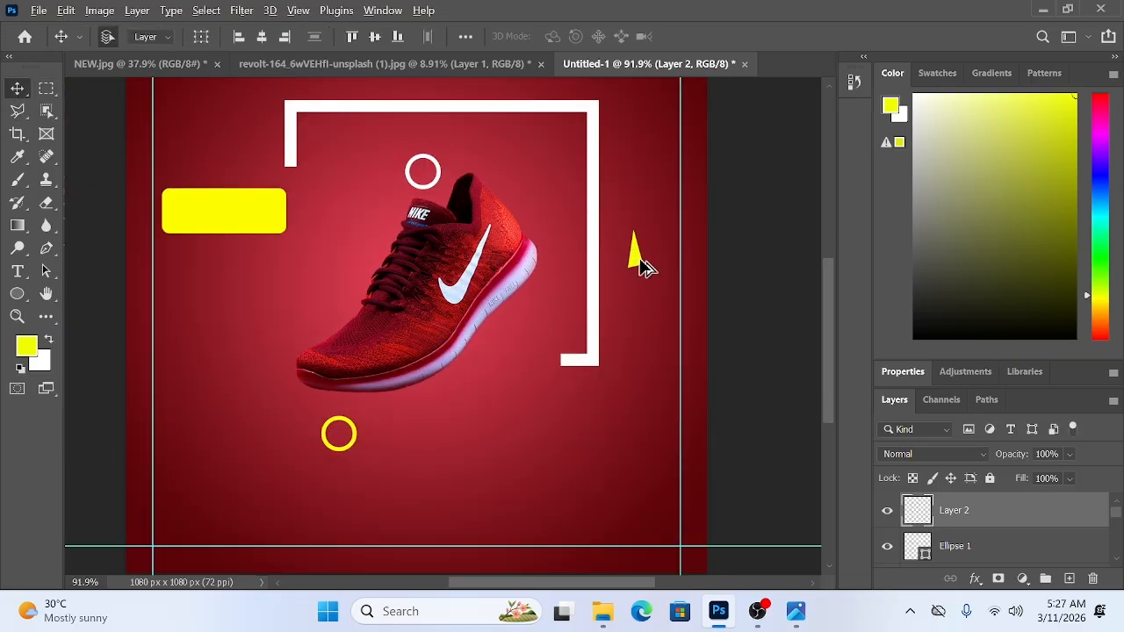
left_click_drag(637, 255, 198, 401)
key("ctrl+t")
left_click(17, 88)
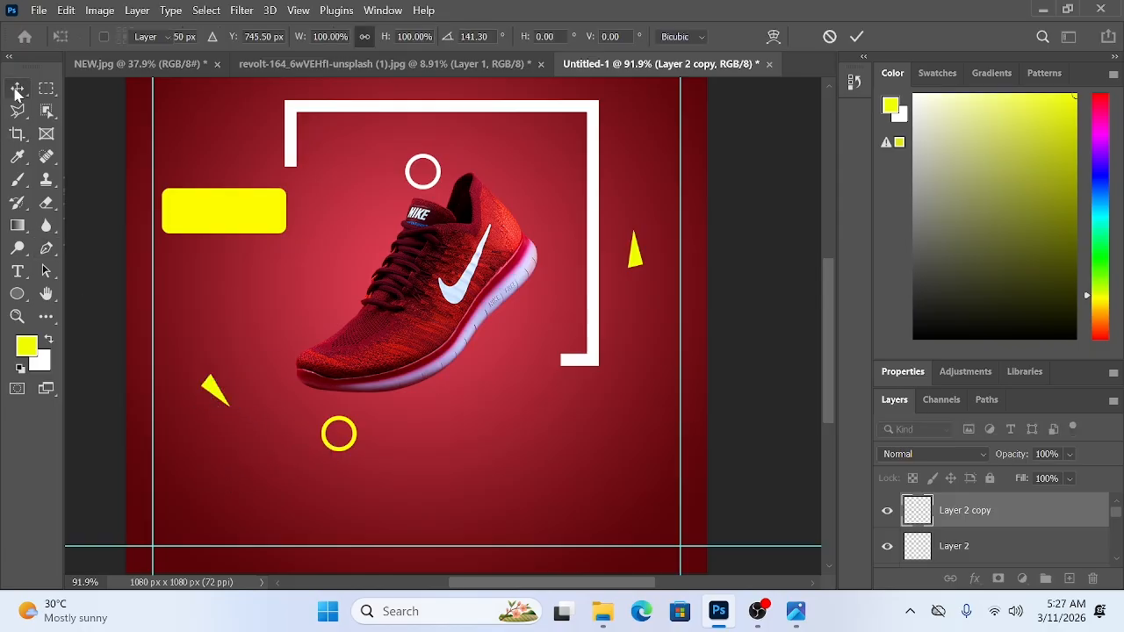
key("Delete")
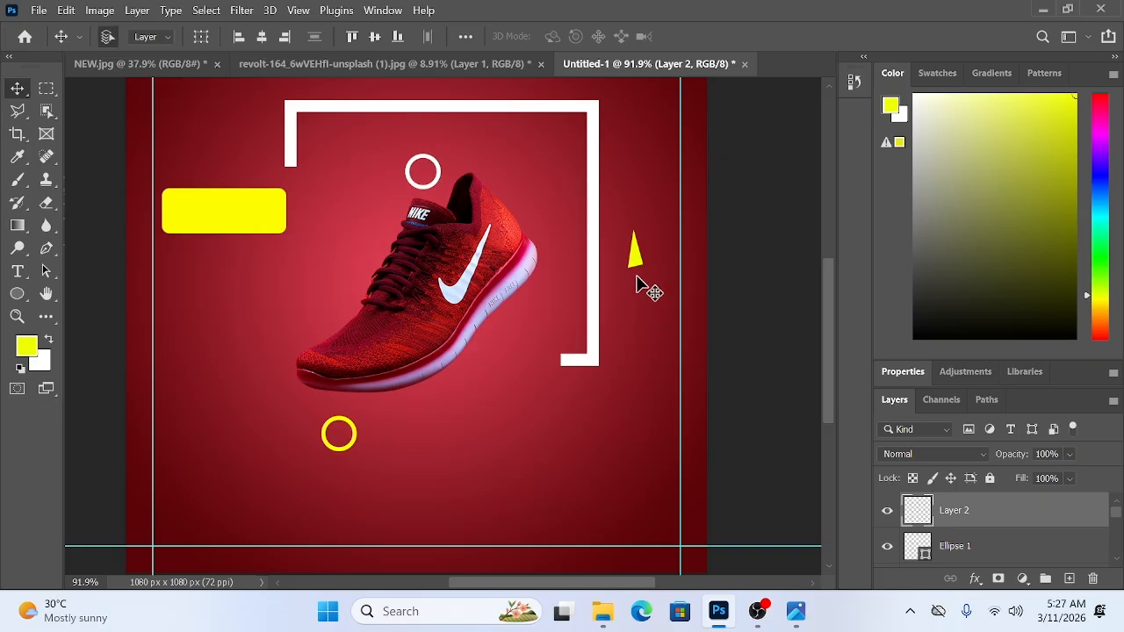
left_click_drag(638, 258, 251, 374)
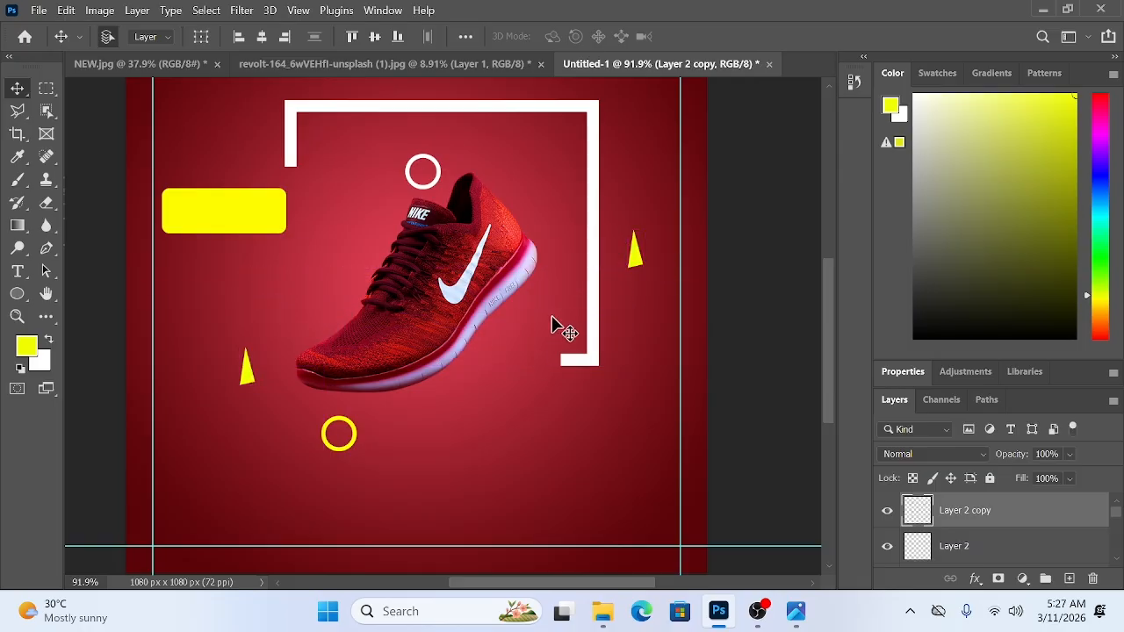
key("ctrl+z")
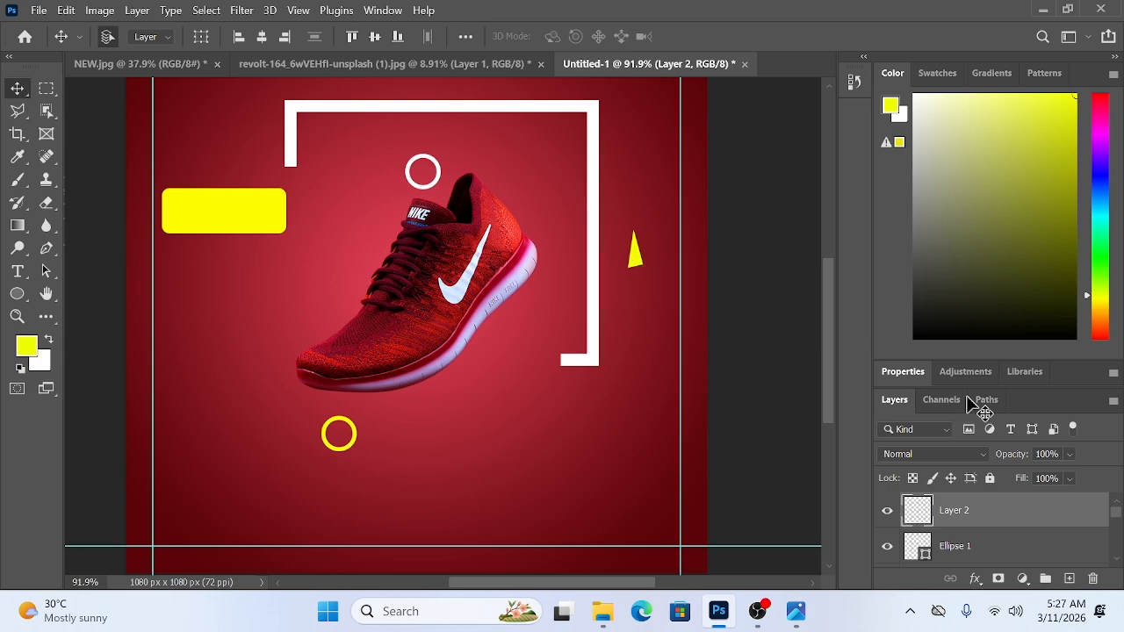
- Delete the yellow triangle's layer and outline a new narrow triangular selection on a fresh layer between the white frame and the right guide
left_click_drag(1061, 518, 1092, 578)
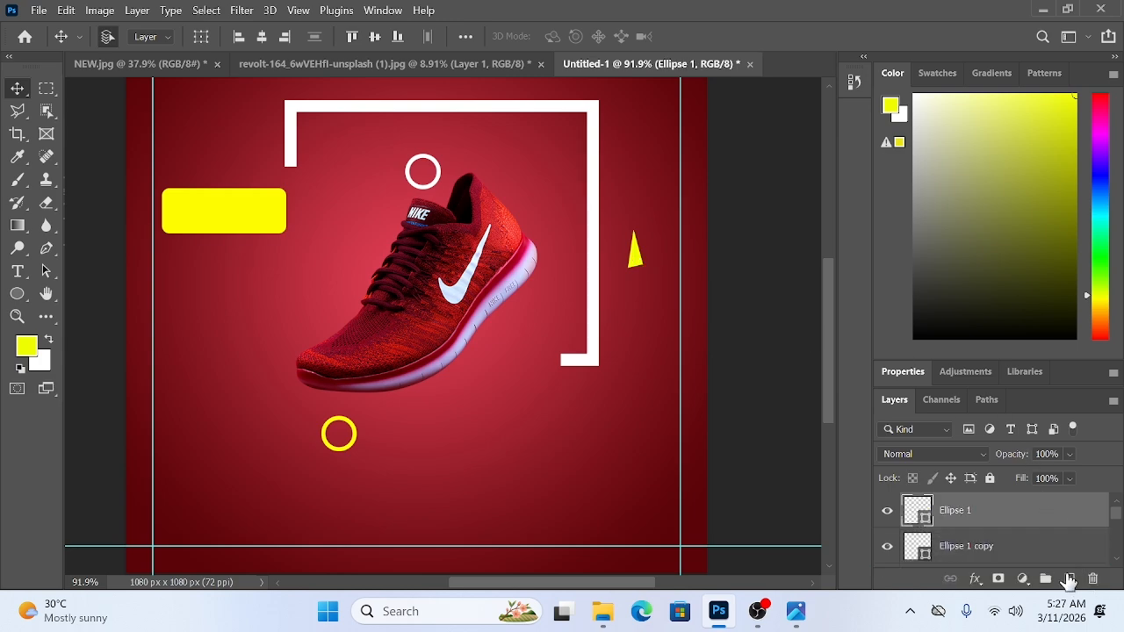
left_click(1069, 579)
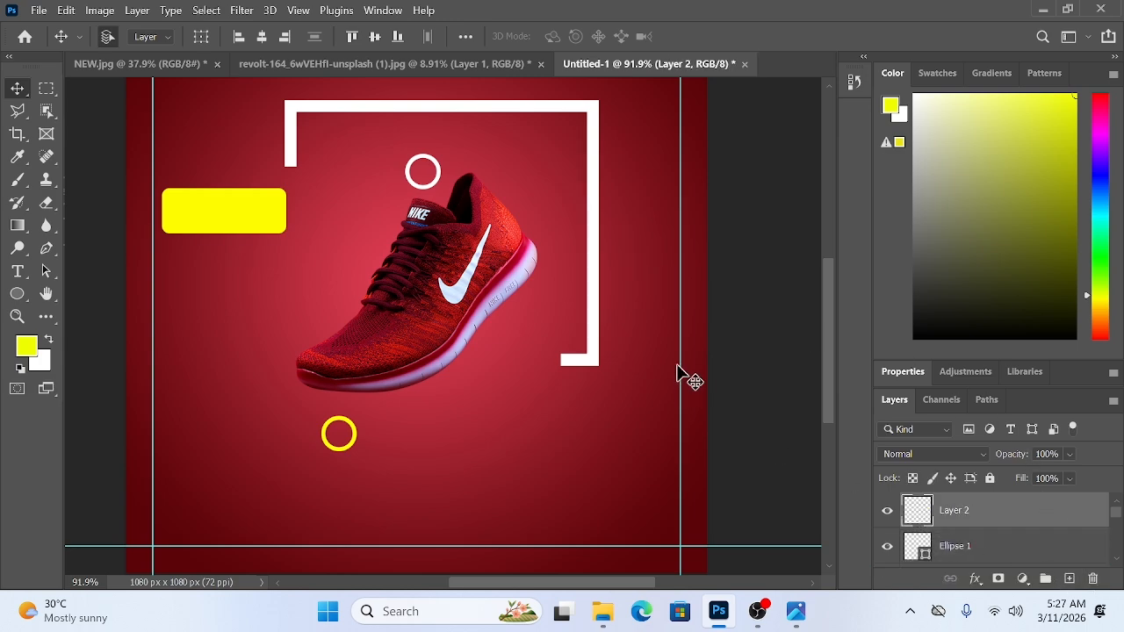
left_click(18, 111)
left_click(636, 345)
left_click(658, 338)
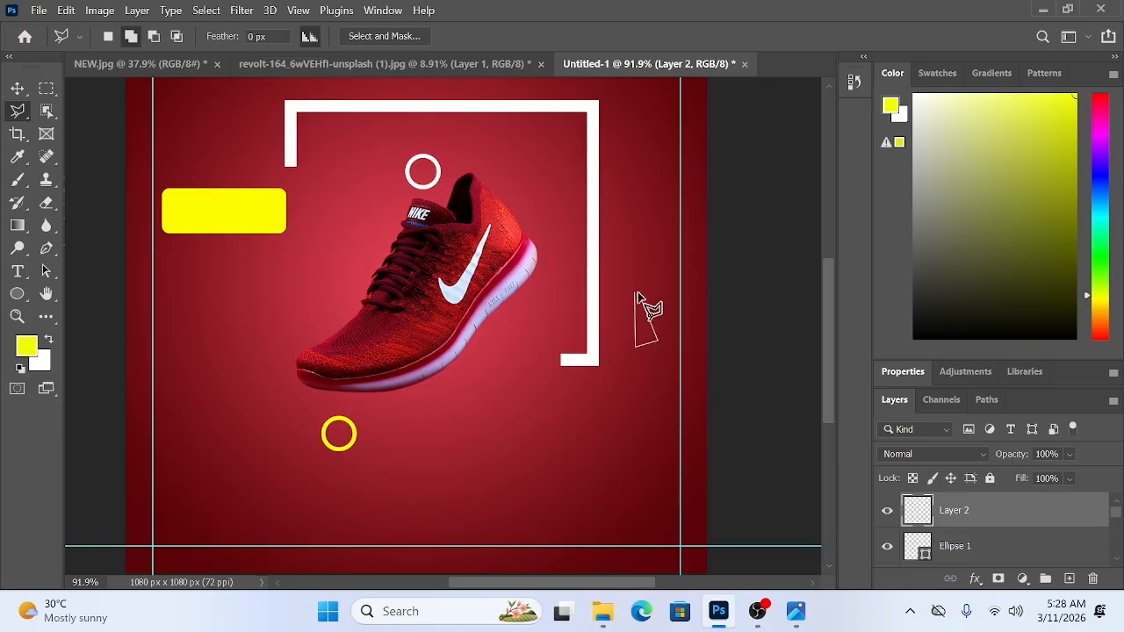
left_click(635, 295)
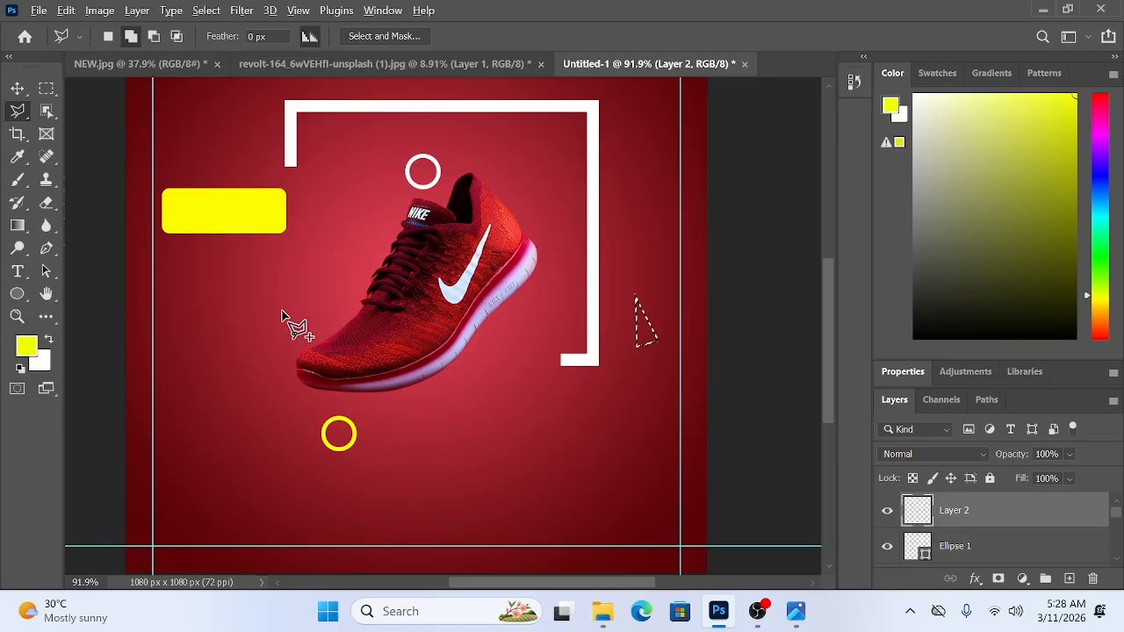
- Fill the triangular selection with yellow, clear the selection and rotate the triangle so its tip points to the upper right
key("alt+BackSpace")
key("ctrl+d")
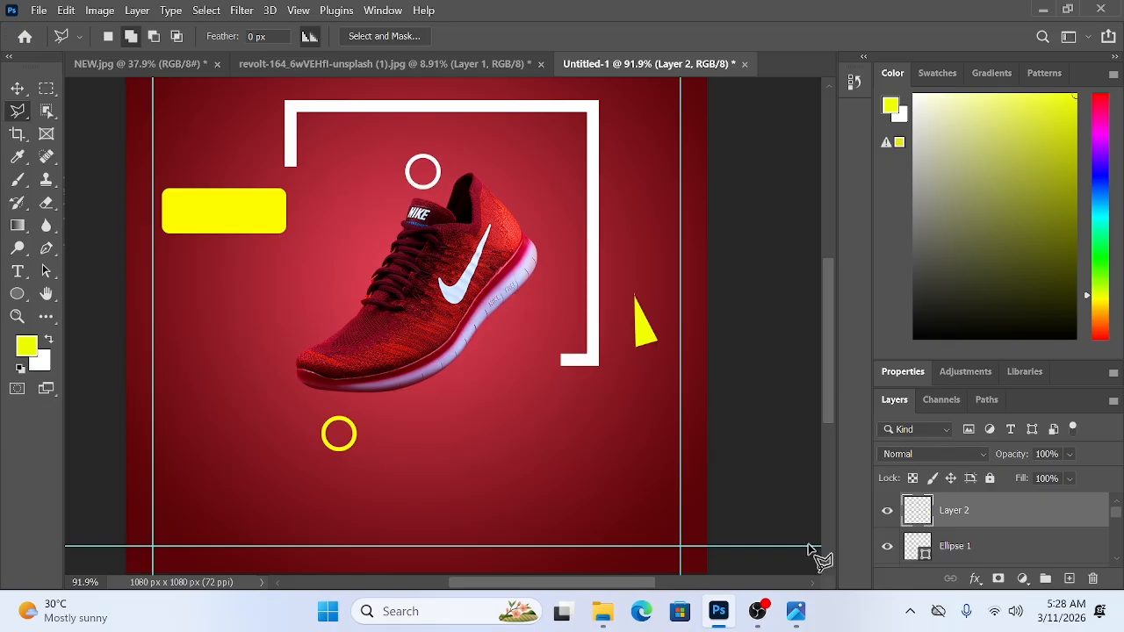
key("ctrl+t")
left_click_drag(665, 290, 616, 307)
left_click(20, 86)
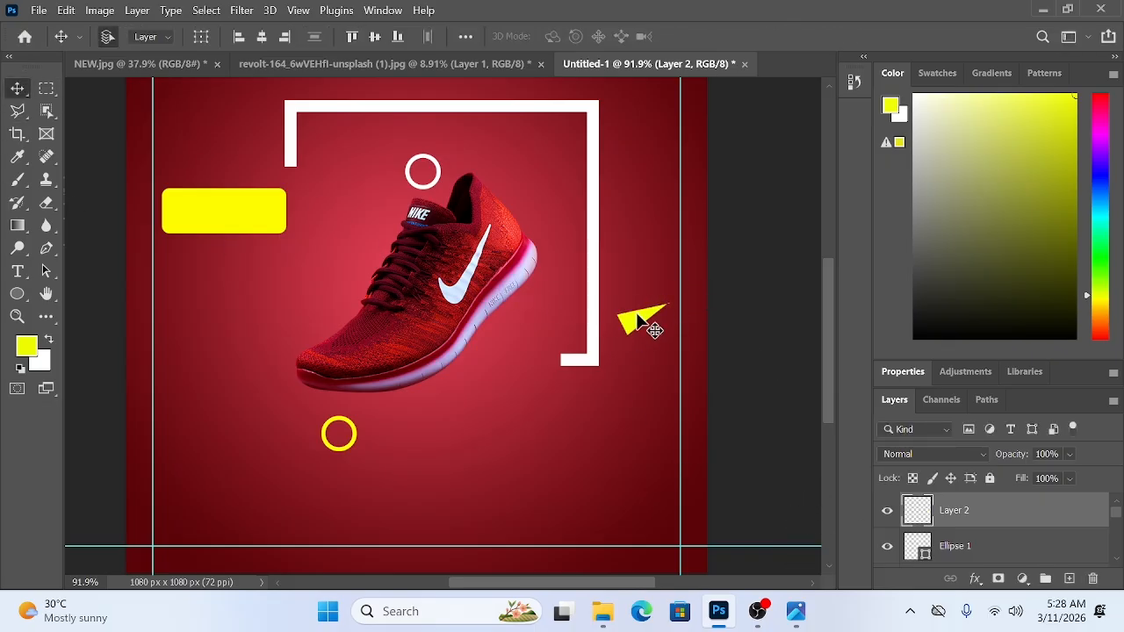
- Place two copies of the yellow triangle, one at the lower left of the artwork and one above the shoe's heel inside the frame
left_click_drag(644, 323, 525, 152)
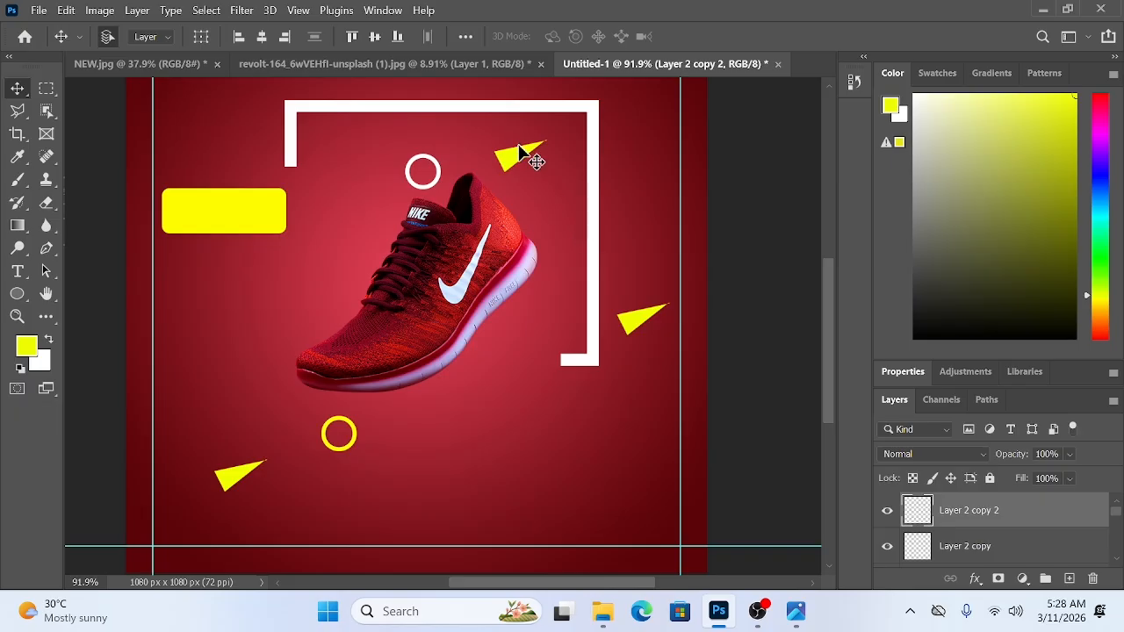
left_click(17, 293)
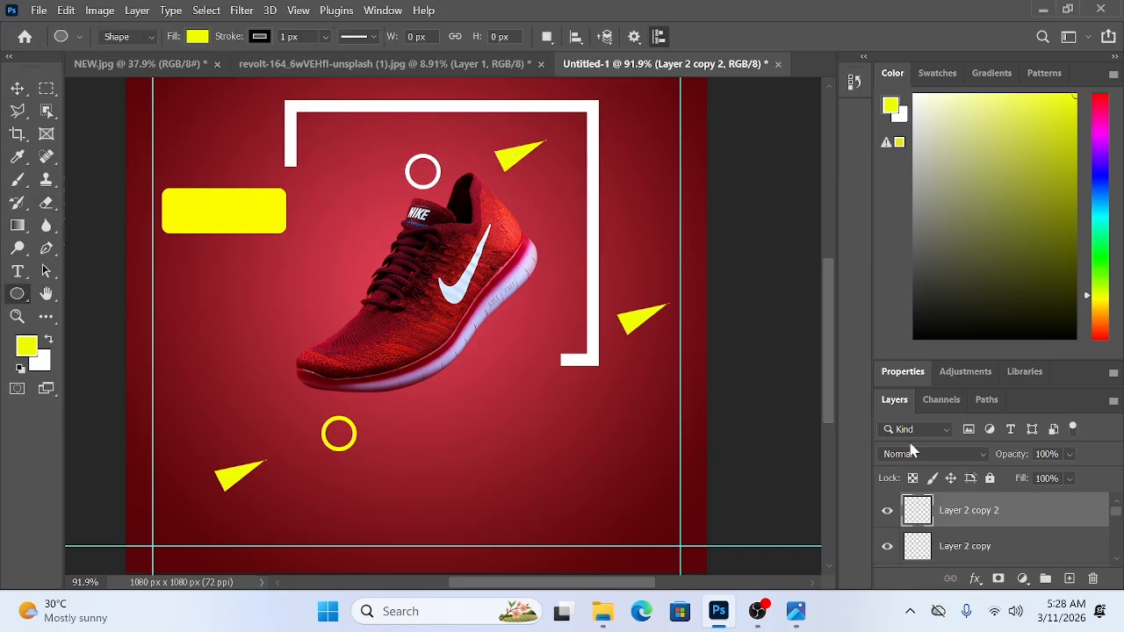
left_click(16, 89)
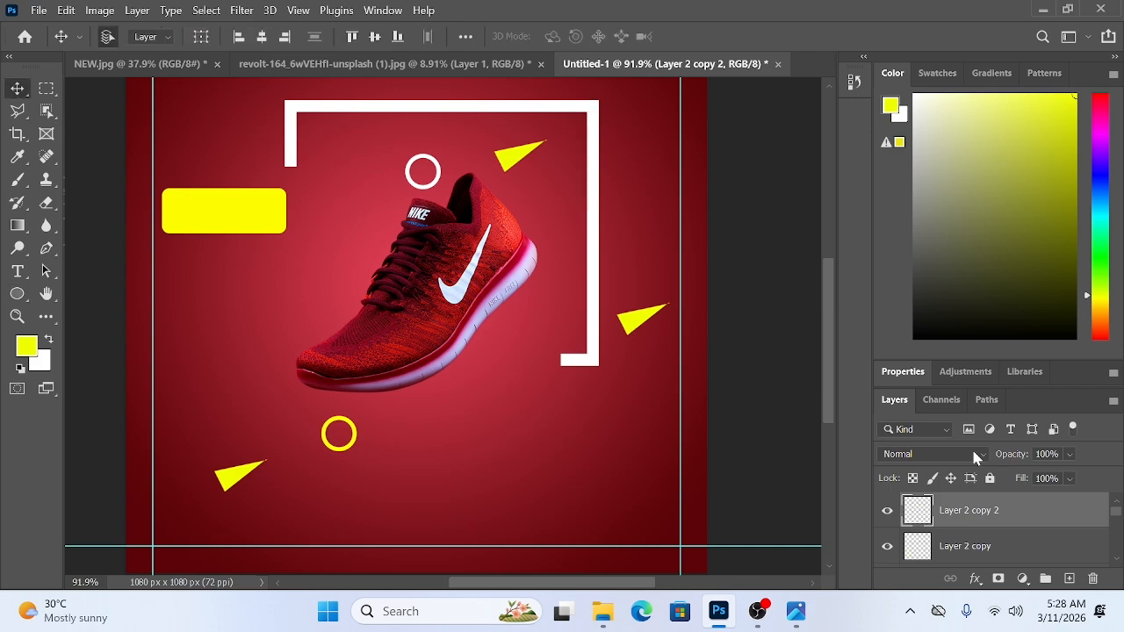
- Apply a white Color Overlay at 100% opacity to the triangle above the shoe's heel
double_click(1026, 509)
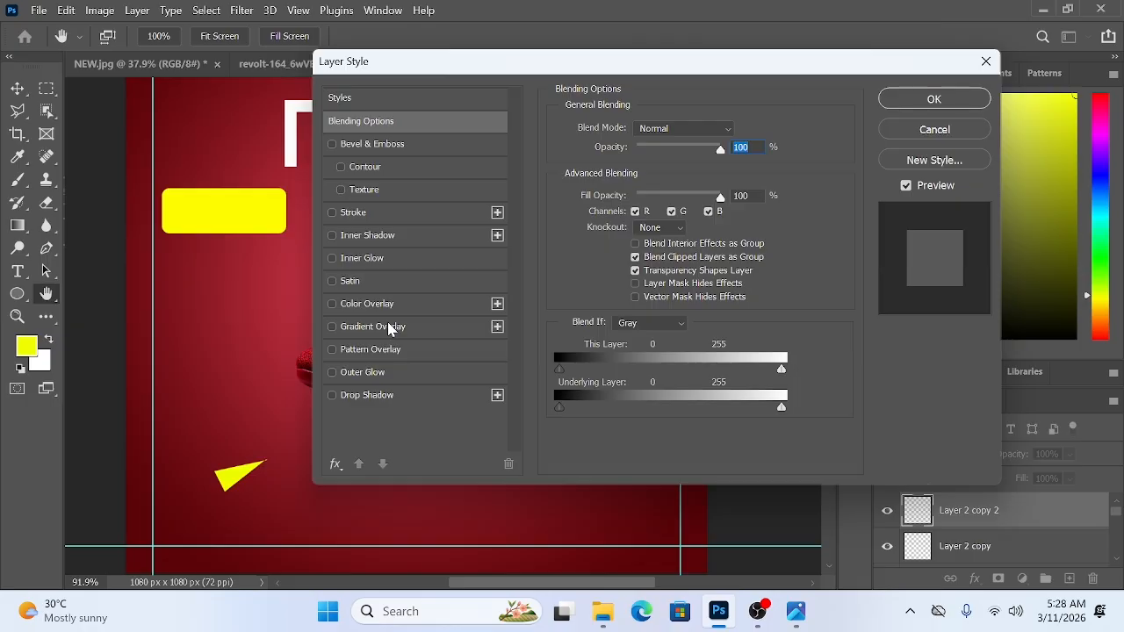
left_click(367, 304)
left_click(742, 137)
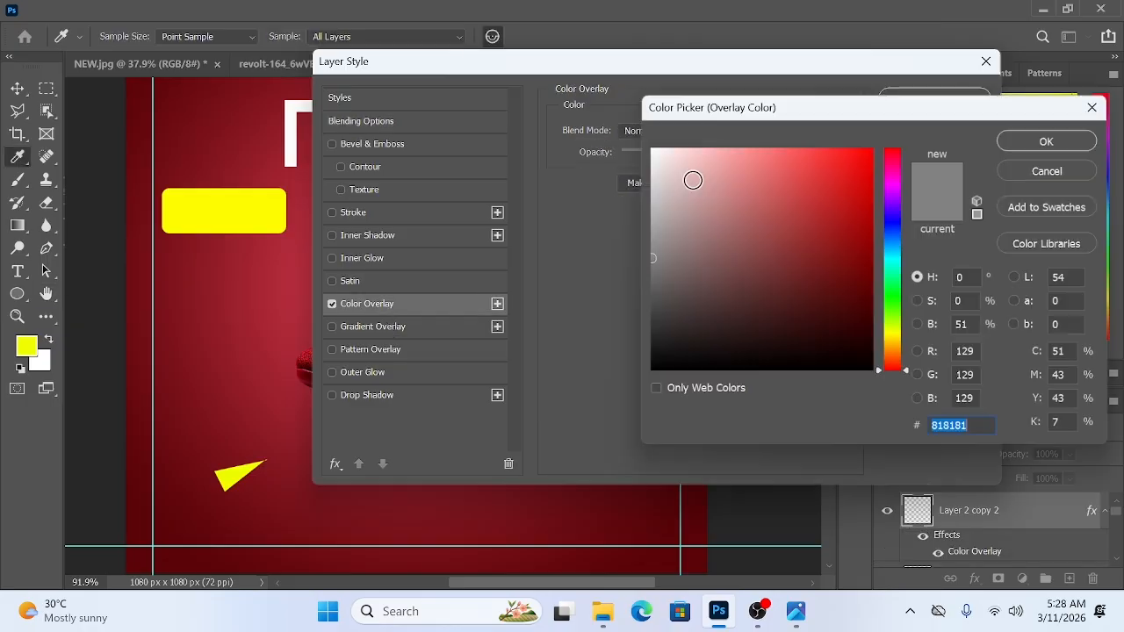
left_click_drag(691, 181, 619, 117)
left_click(1048, 143)
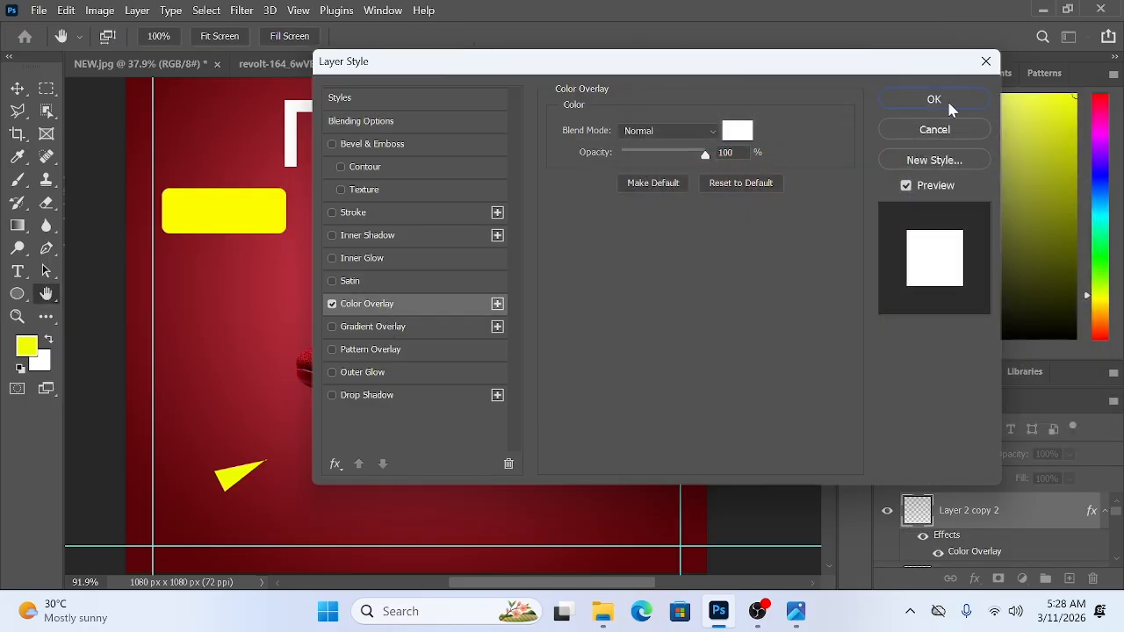
left_click(944, 101)
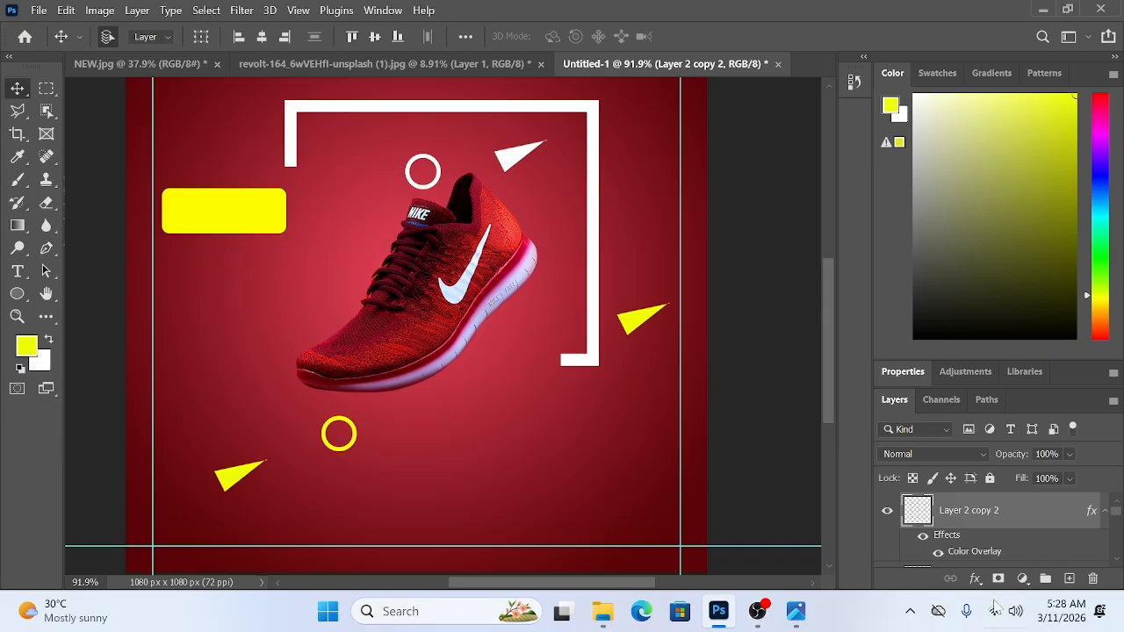
- Check the NEW.jpg reference design and add two blank layers, with the upper one inside a new layer group
left_click(1073, 582)
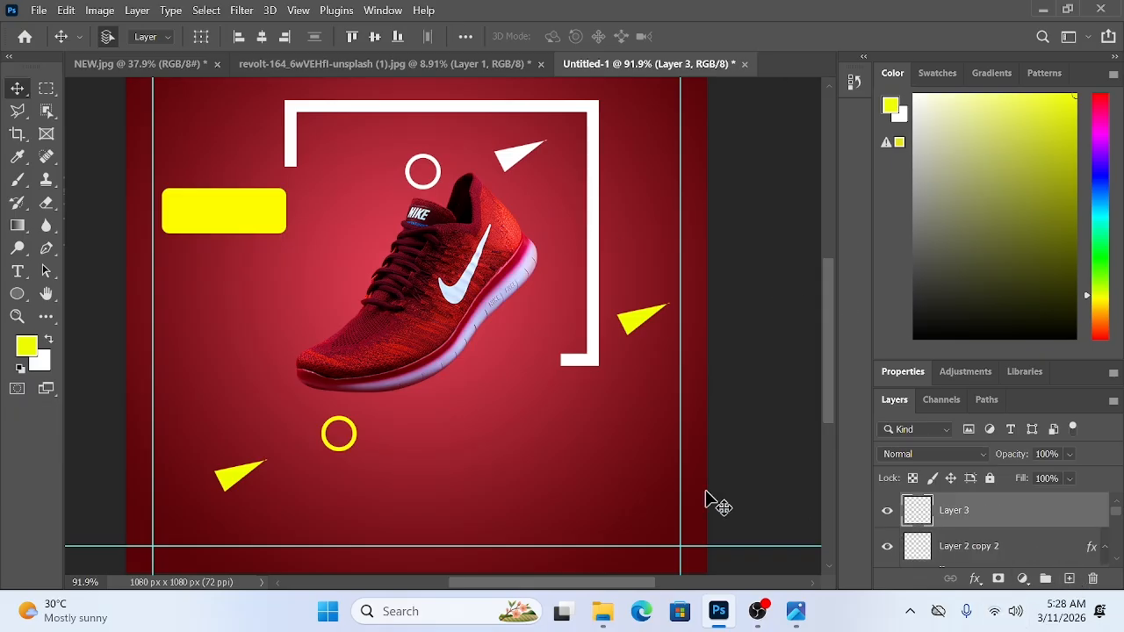
scroll(391, 339, "down", 1)
scroll(391, 340, "down", 1)
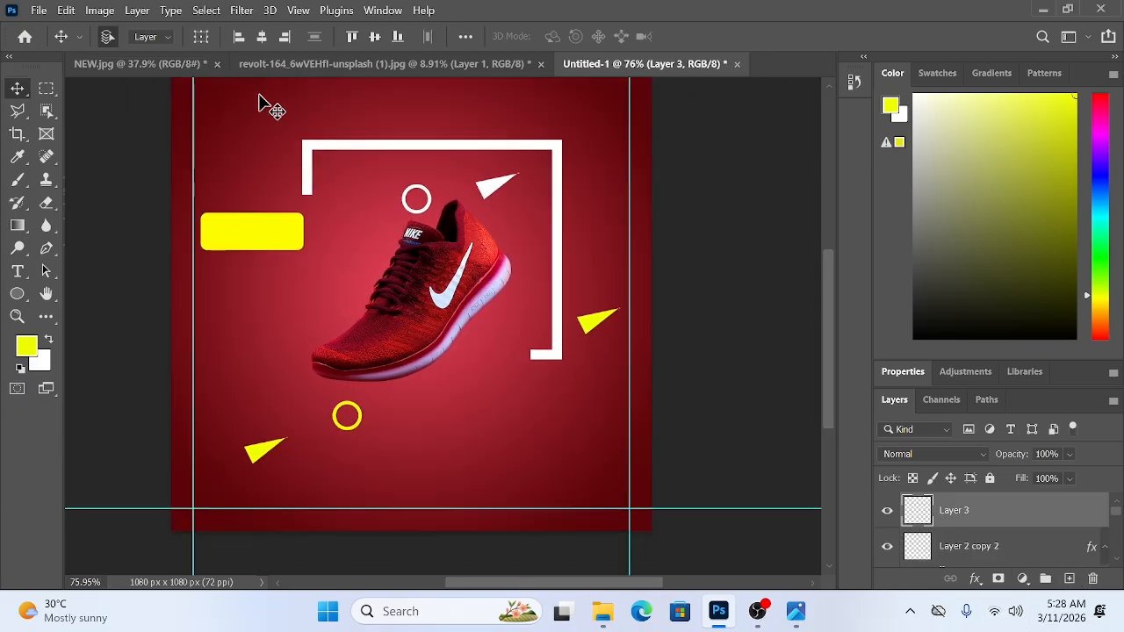
left_click(201, 66)
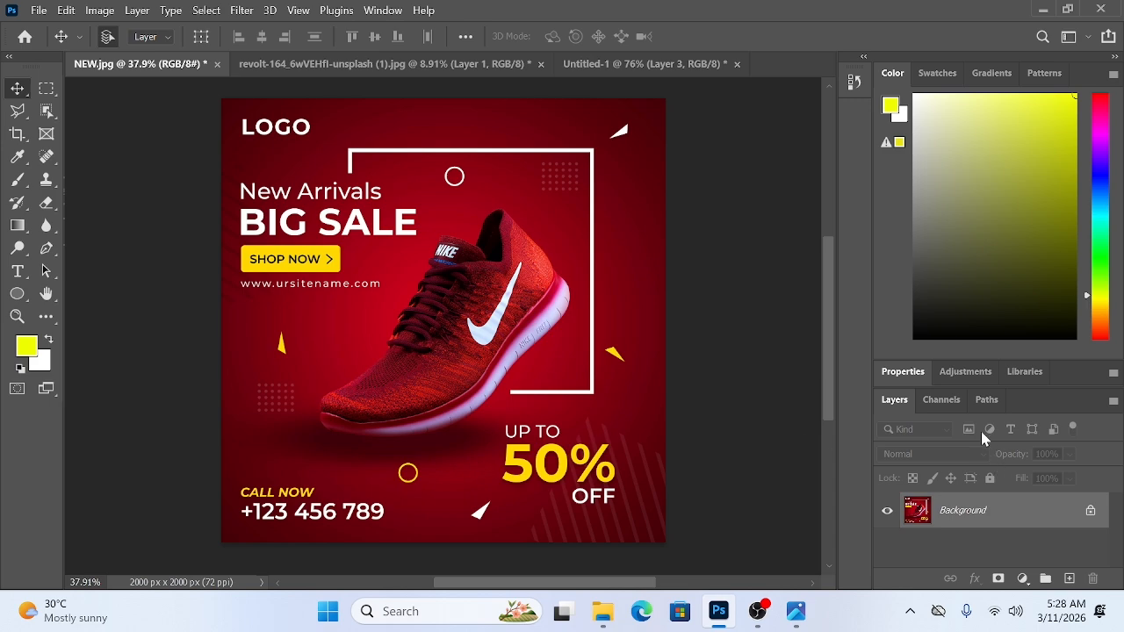
left_click(592, 65)
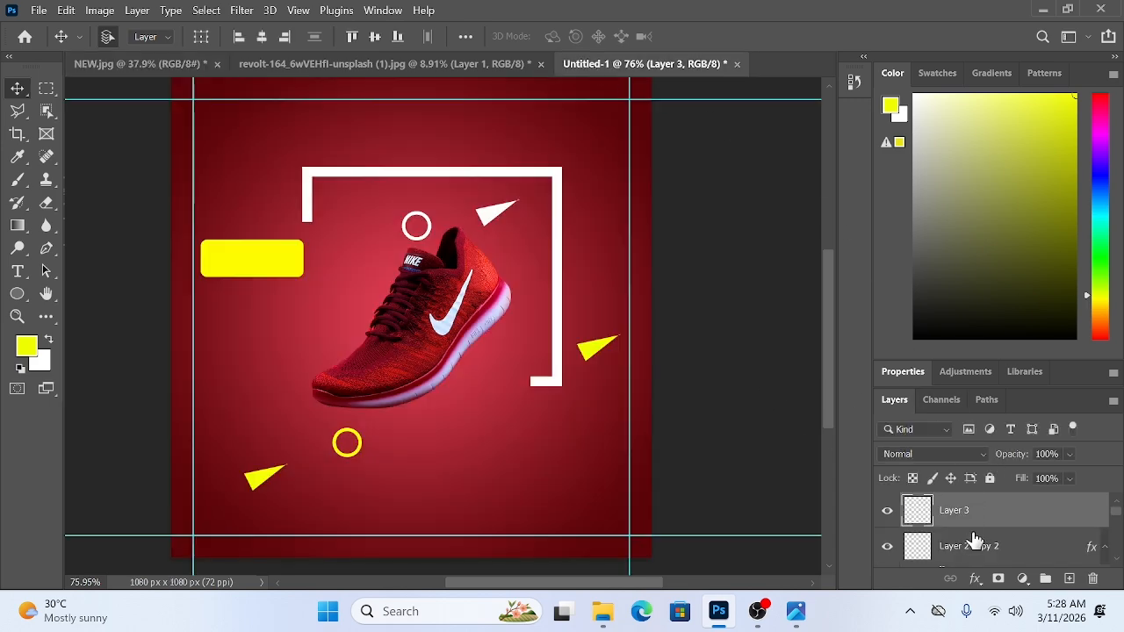
left_click(1070, 579)
left_click(1044, 579)
left_click(952, 543)
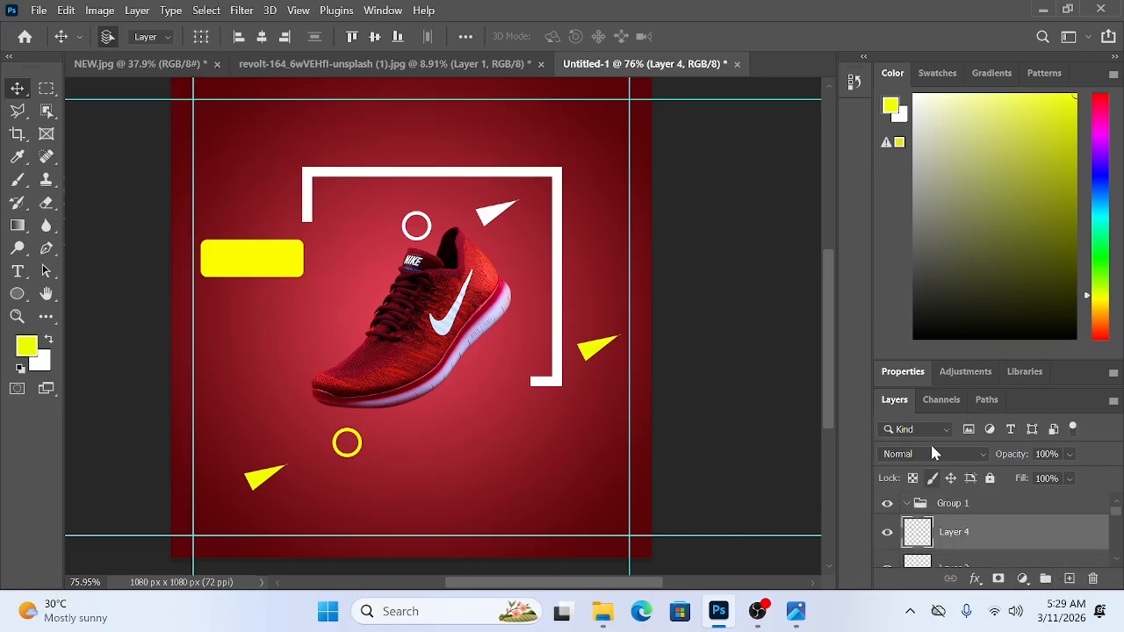
- Draw a circle about 17 px wide left of the shoe's toe, with no stroke and a white fill
left_click(19, 295)
scroll(246, 375, "up", 5)
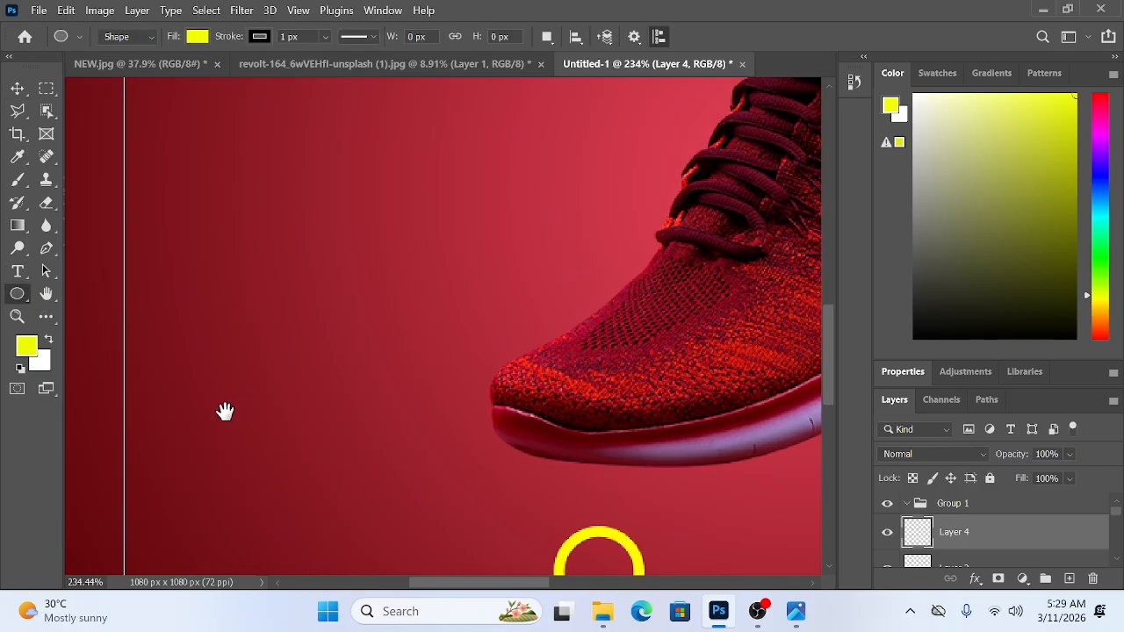
mouse_move(223, 409)
left_mouse_down()
mouse_move(231, 290)
mouse_move(221, 299)
mouse_move(236, 309)
left_mouse_up()
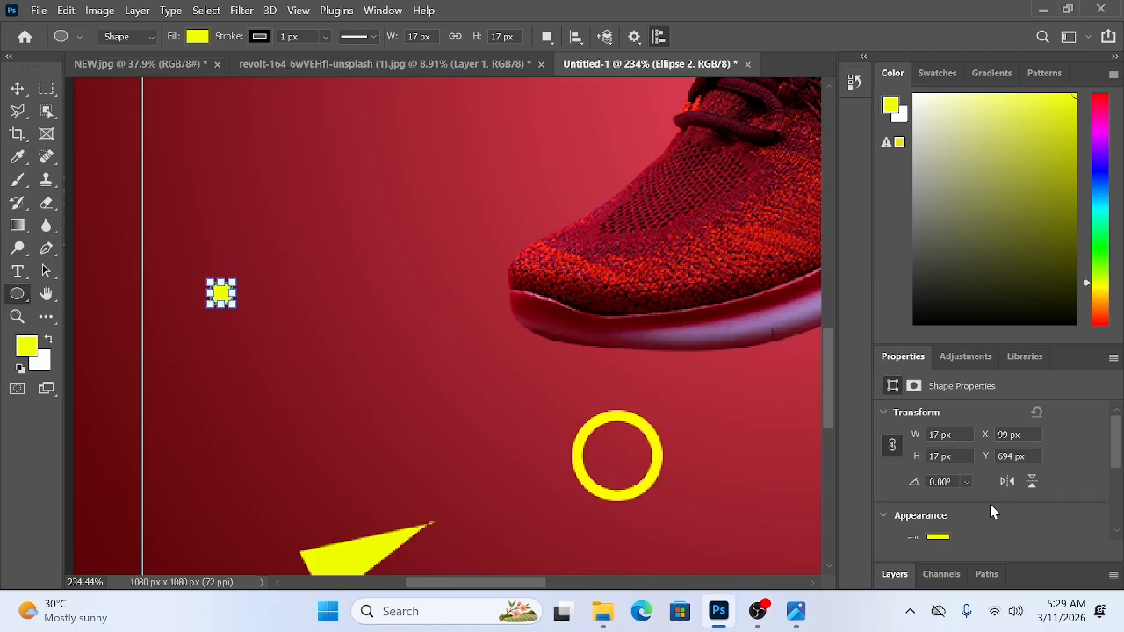
scroll(983, 513, "down", 1)
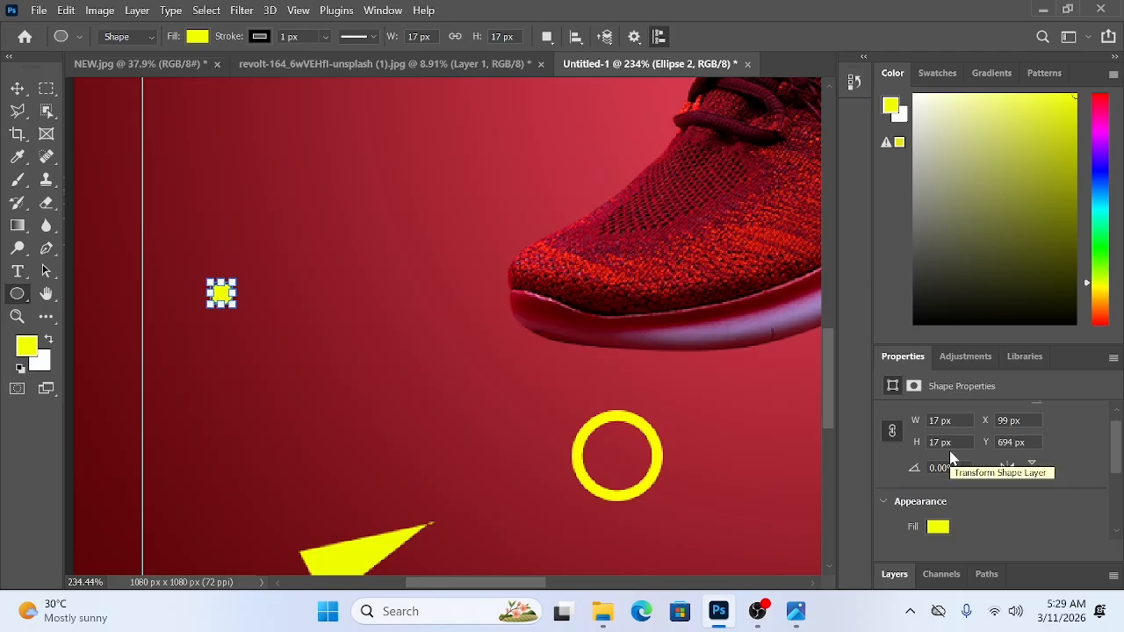
left_click(259, 37)
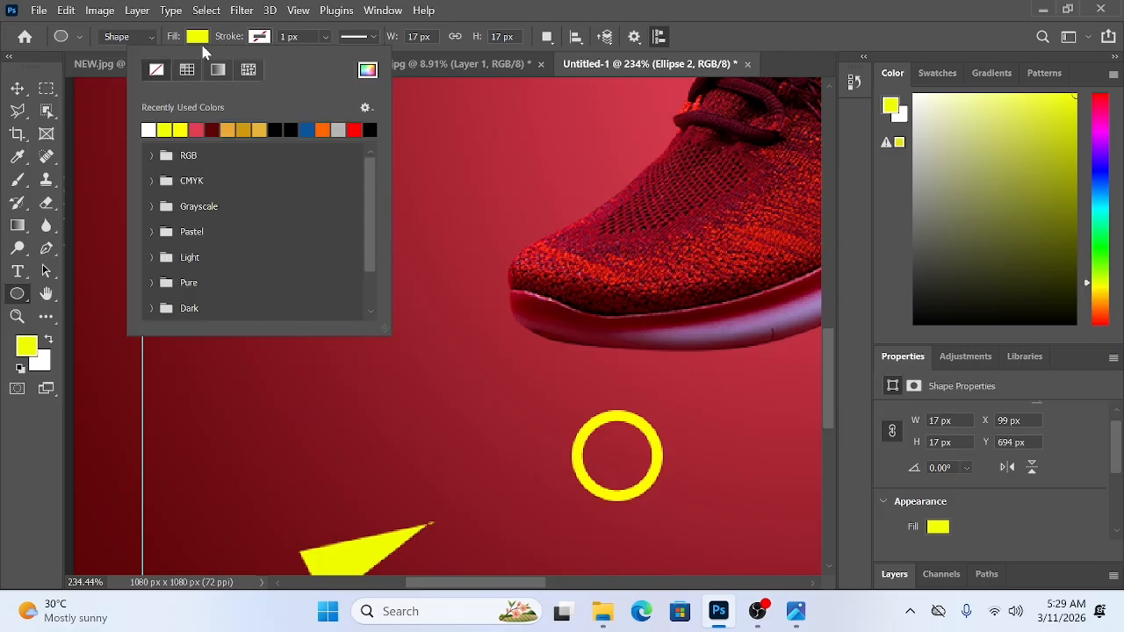
left_click(197, 39)
left_click(88, 130)
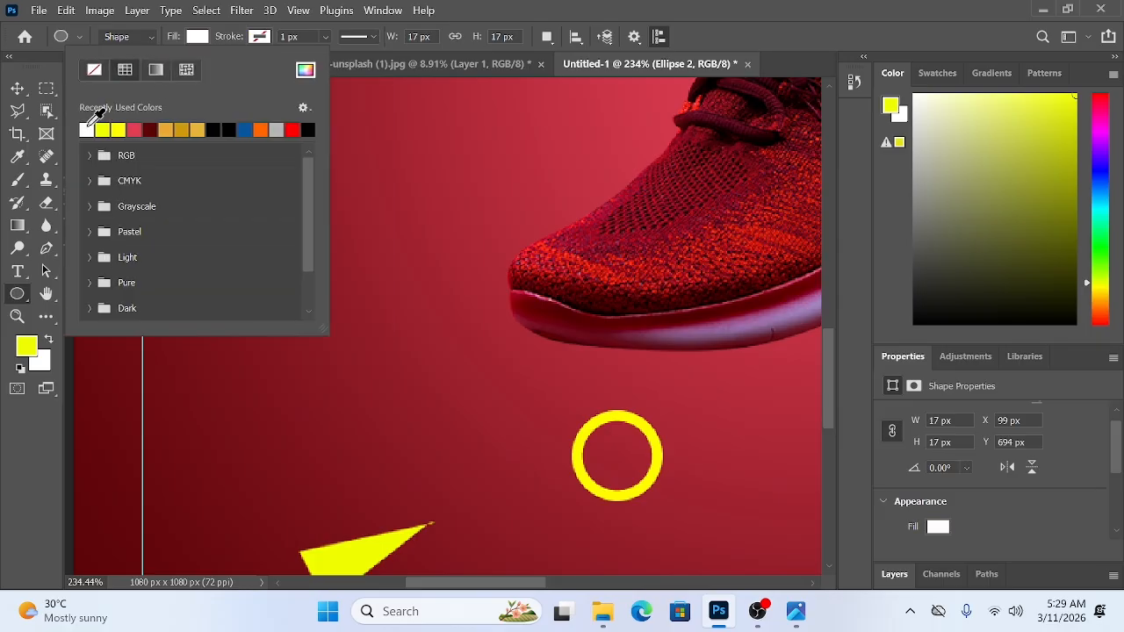
- Duplicate the white dot to the right to form an evenly spaced horizontal row of five dots
left_click(18, 89)
scroll(230, 297, "up", 2)
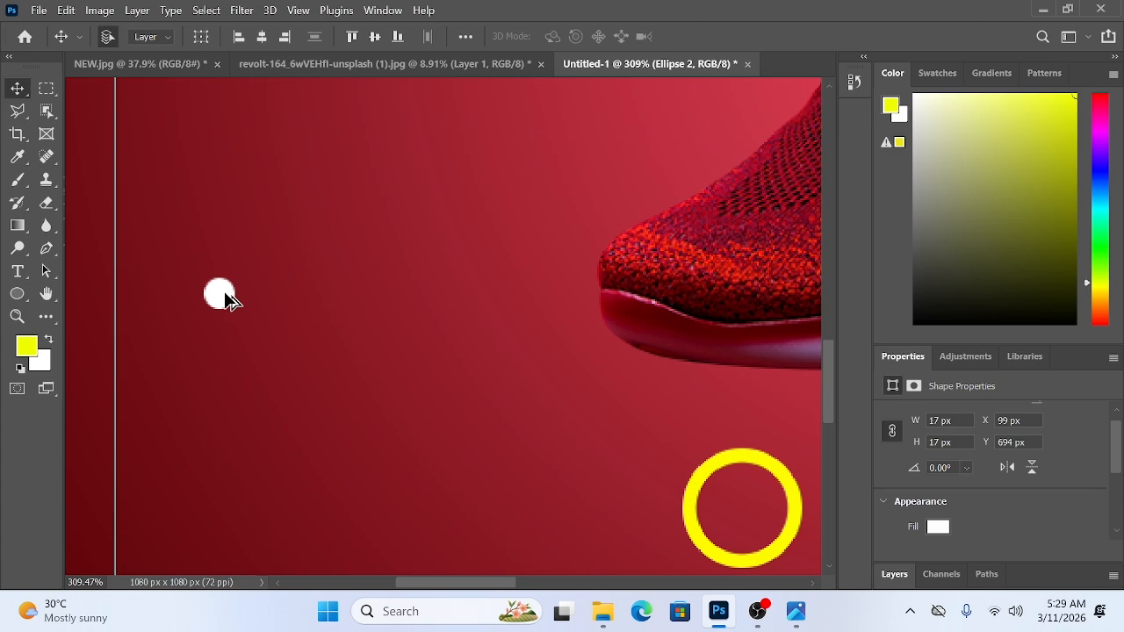
left_click_drag(226, 298, 425, 315)
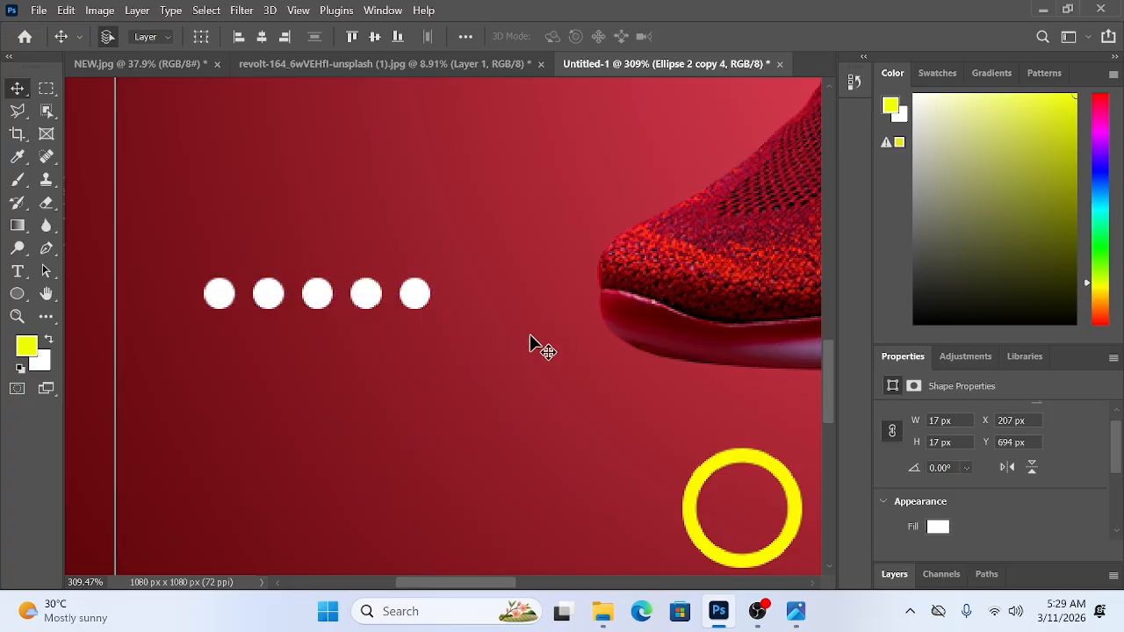
- Select the five dot layers and duplicate the row directly beneath, undoing the extra third row
left_click(894, 575)
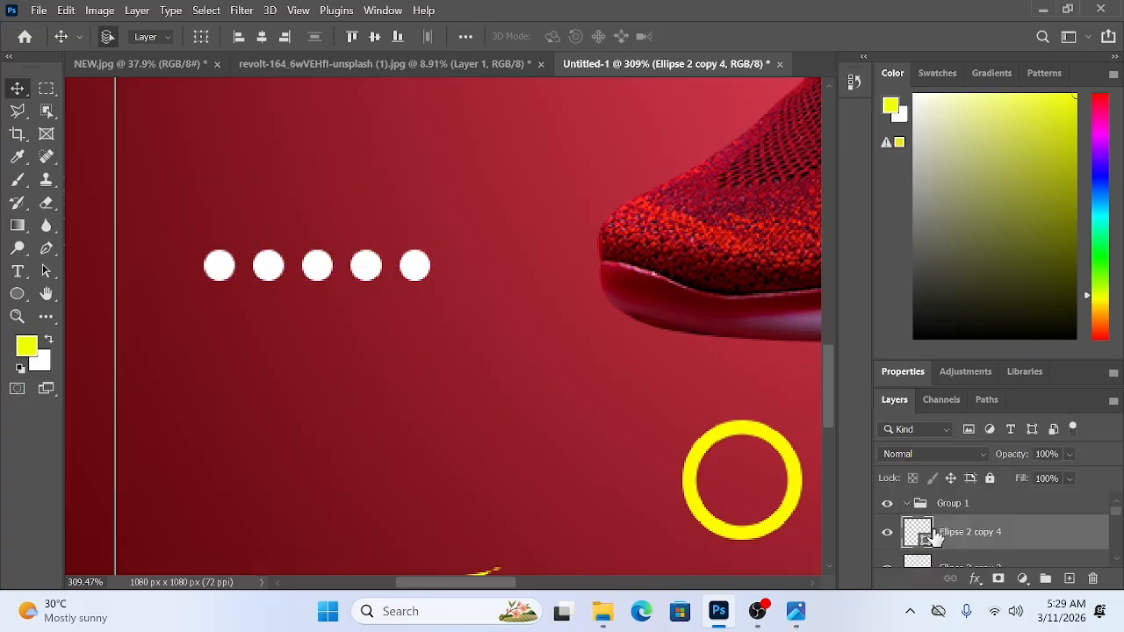
scroll(981, 529, "up", 1)
scroll(975, 529, "down", 4)
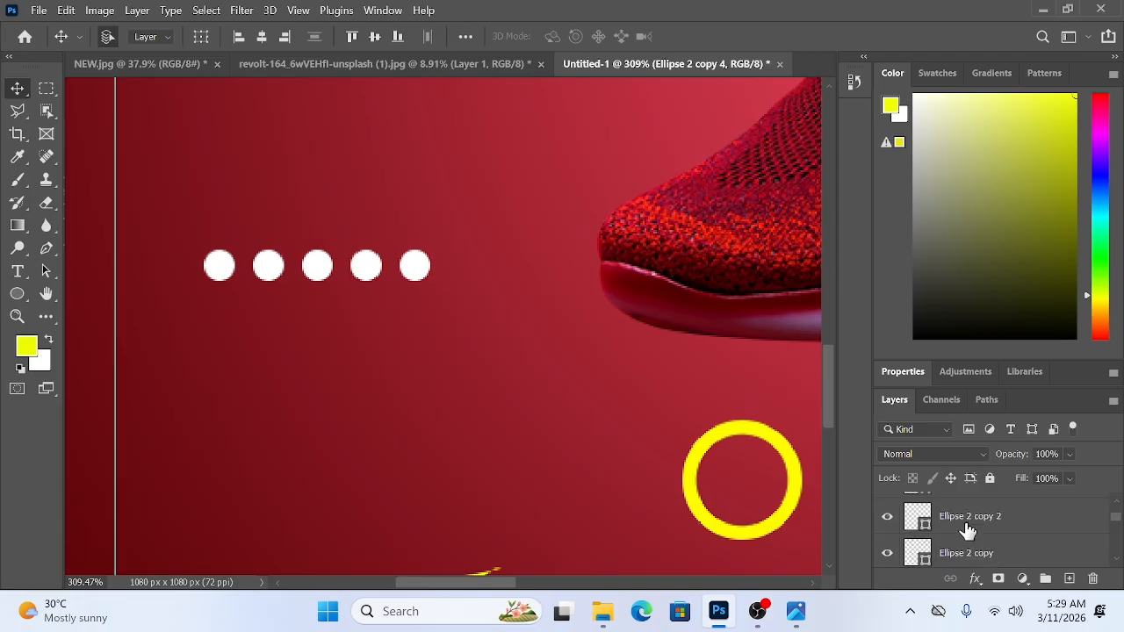
scroll(973, 535, "down", 2)
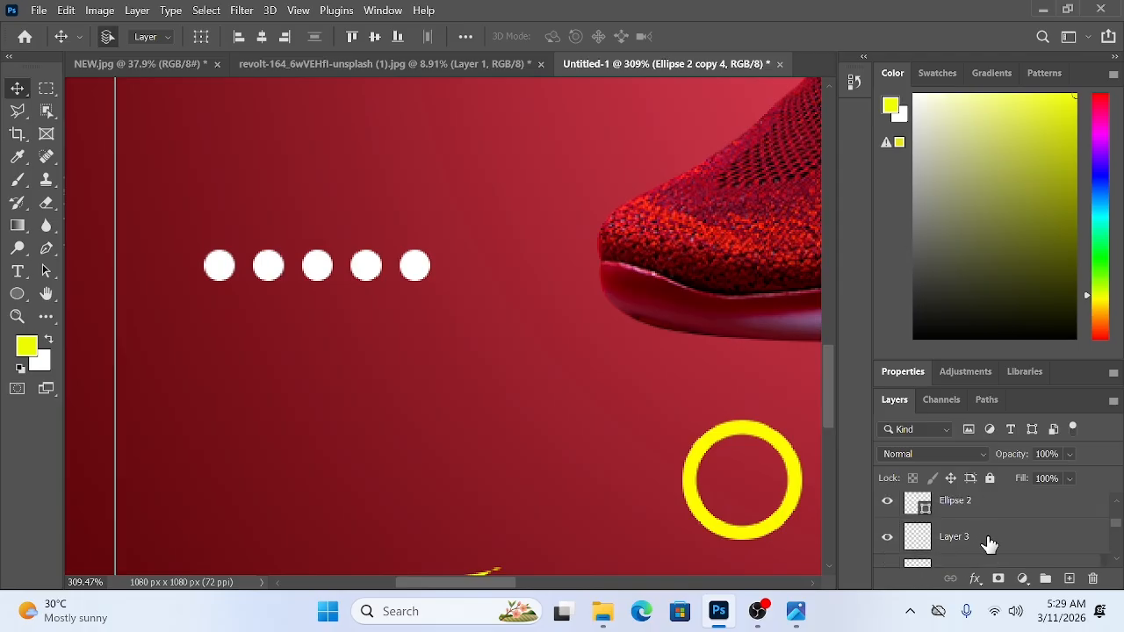
left_click(989, 515)
scroll(981, 523, "up", 5)
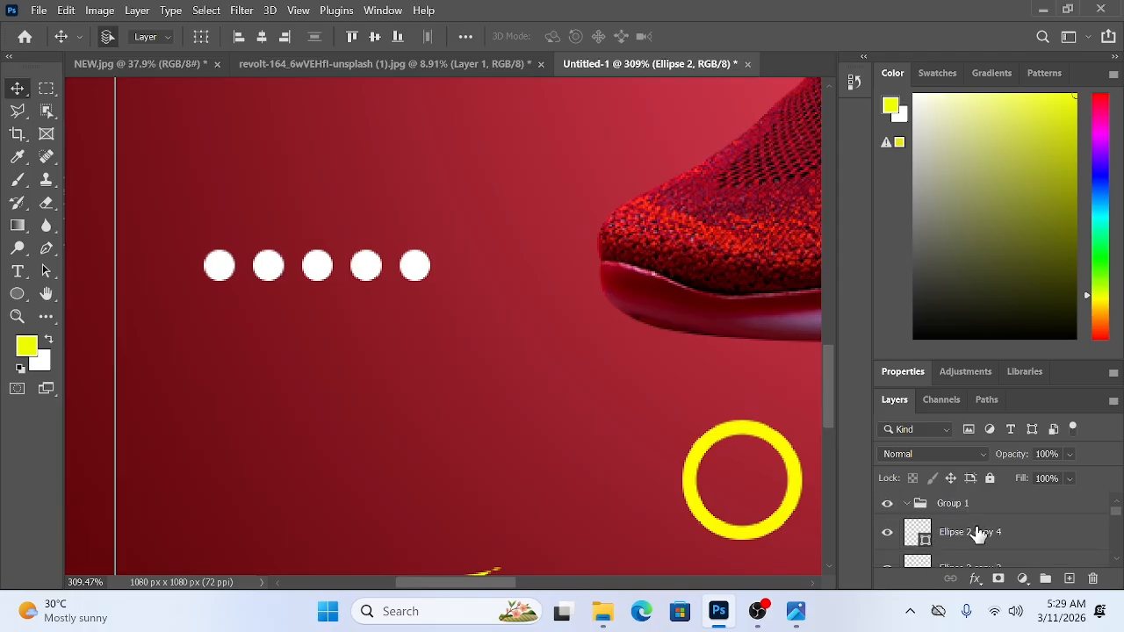
left_click(991, 537, "shift")
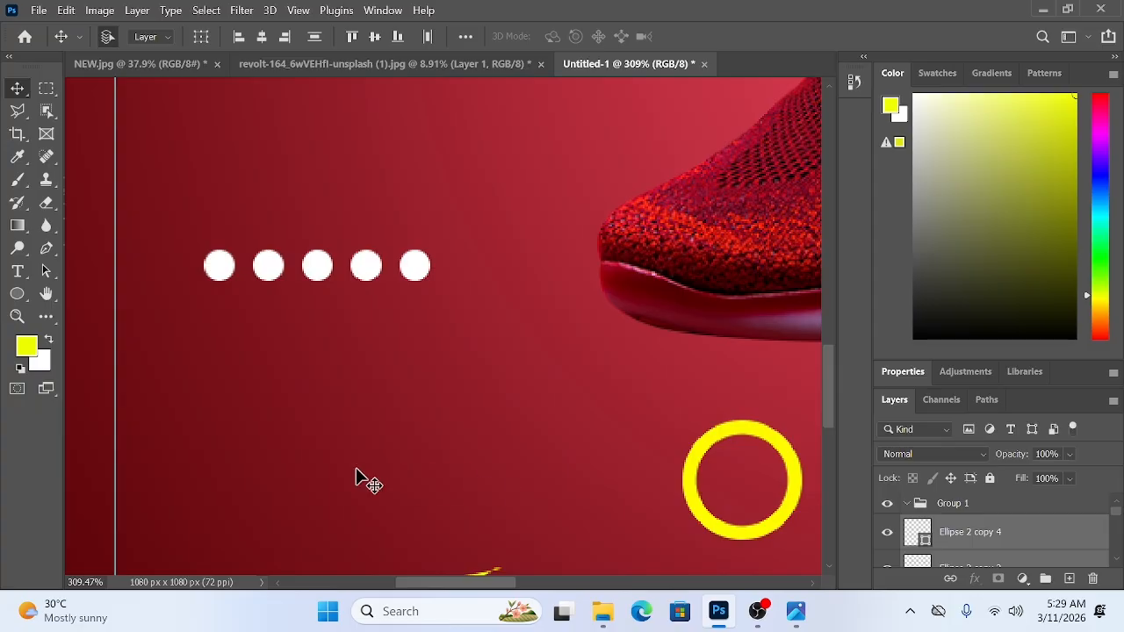
left_click_drag(411, 281, 417, 370)
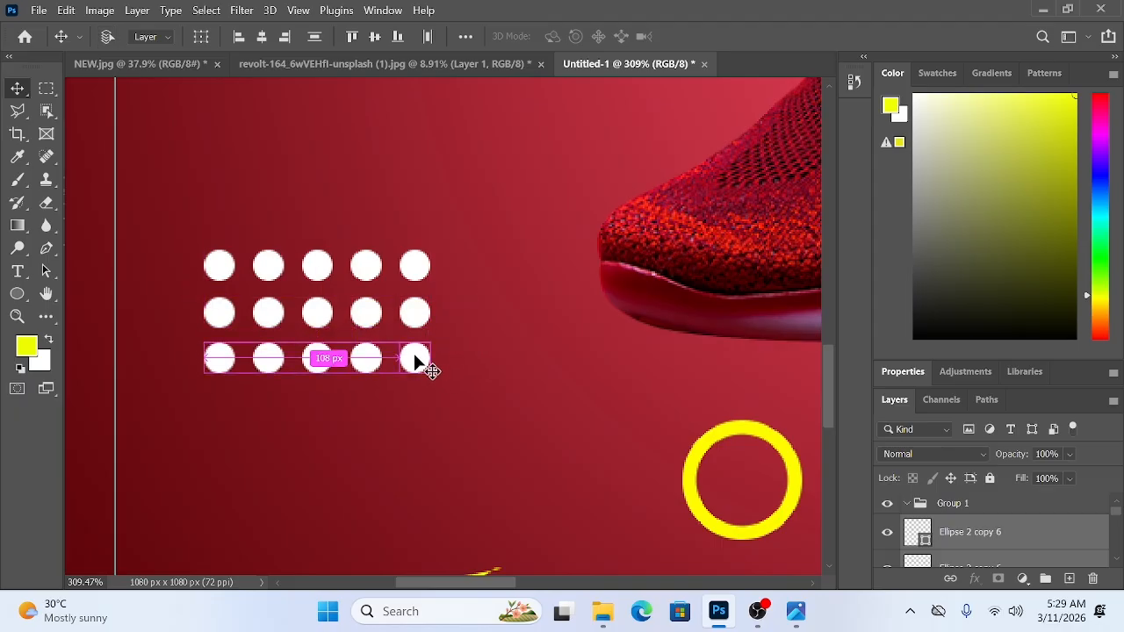
key("ctrl+z")
- Select all ten dot layers and duplicate both rows directly beneath to complete a grid of four rows of five dots
left_click(969, 532)
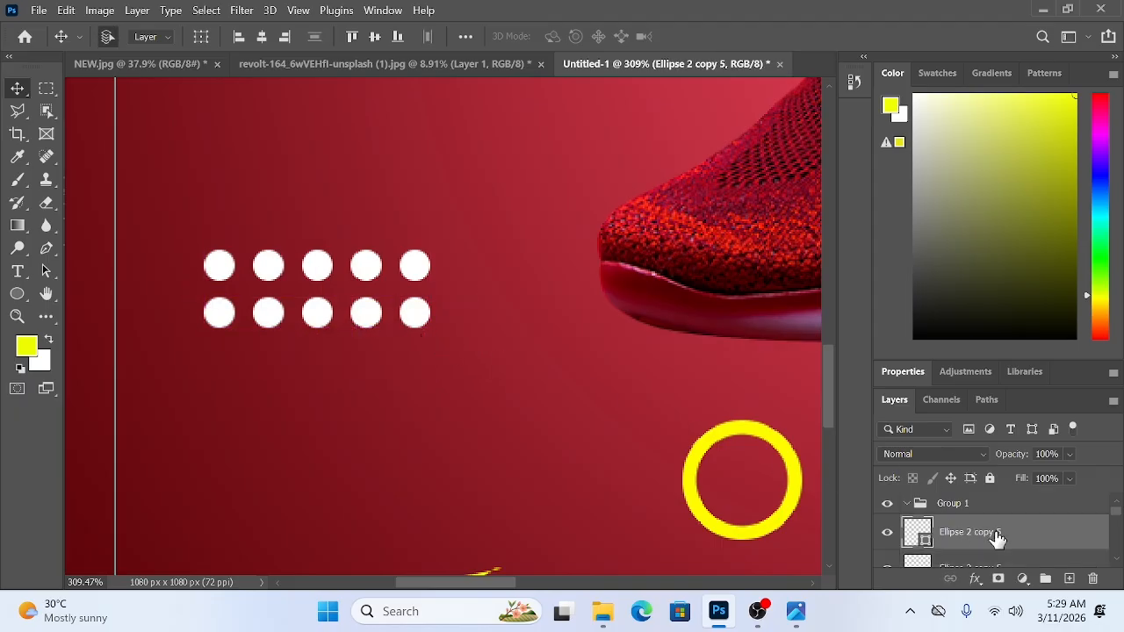
scroll(991, 535, "down", 3)
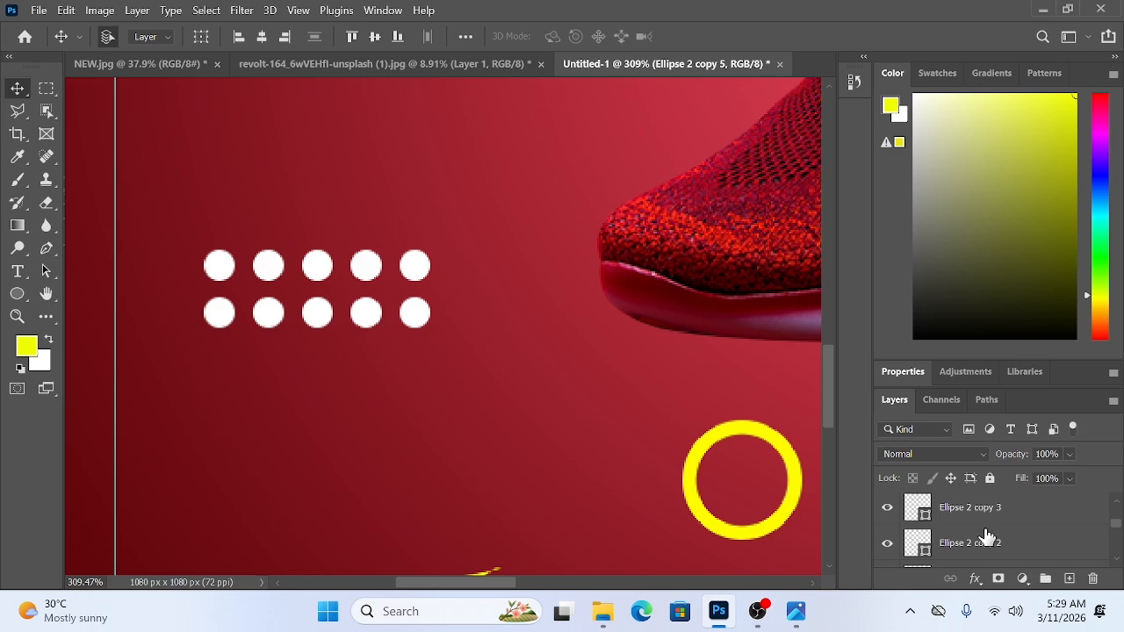
scroll(988, 537, "down", 5)
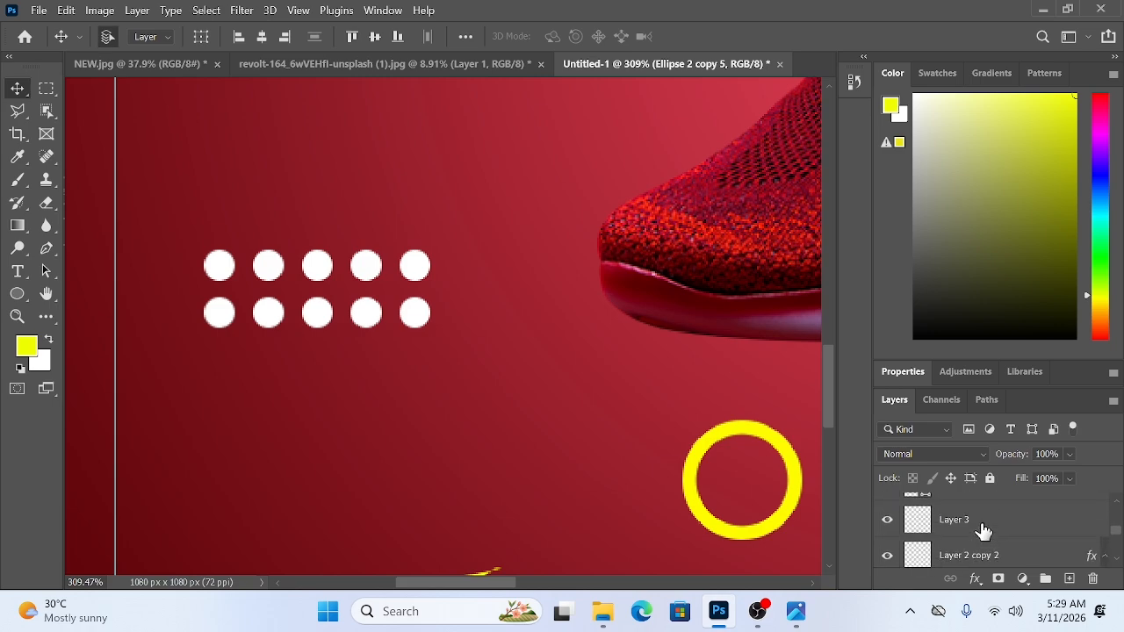
scroll(983, 532, "up", 1)
left_click(981, 514)
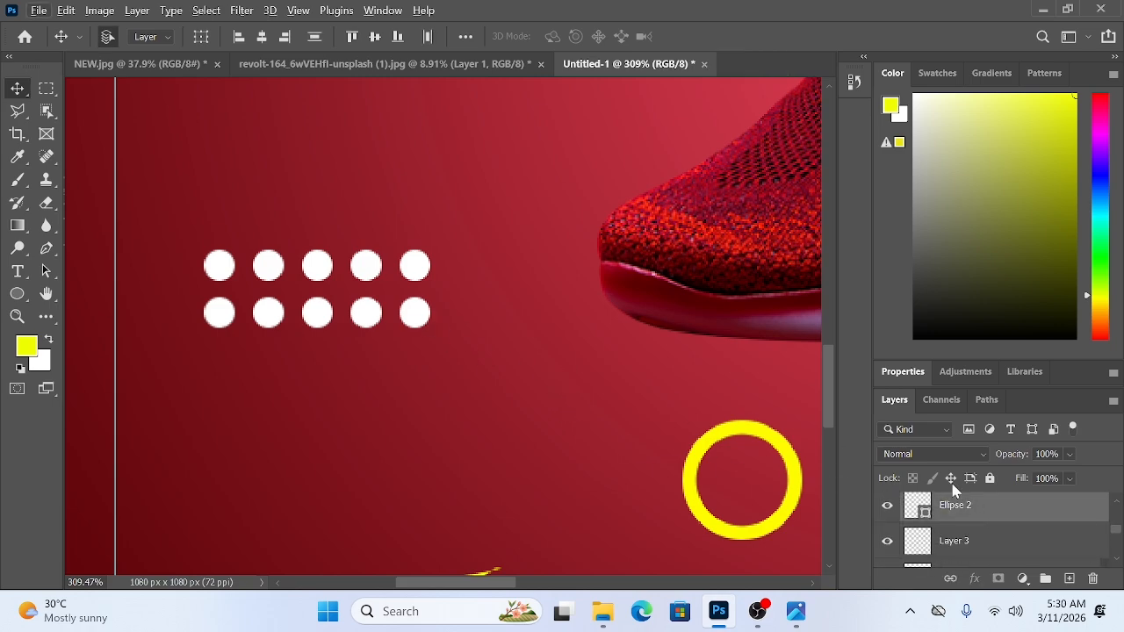
scroll(954, 496, "up", 1)
left_click_drag(423, 325, 420, 418)
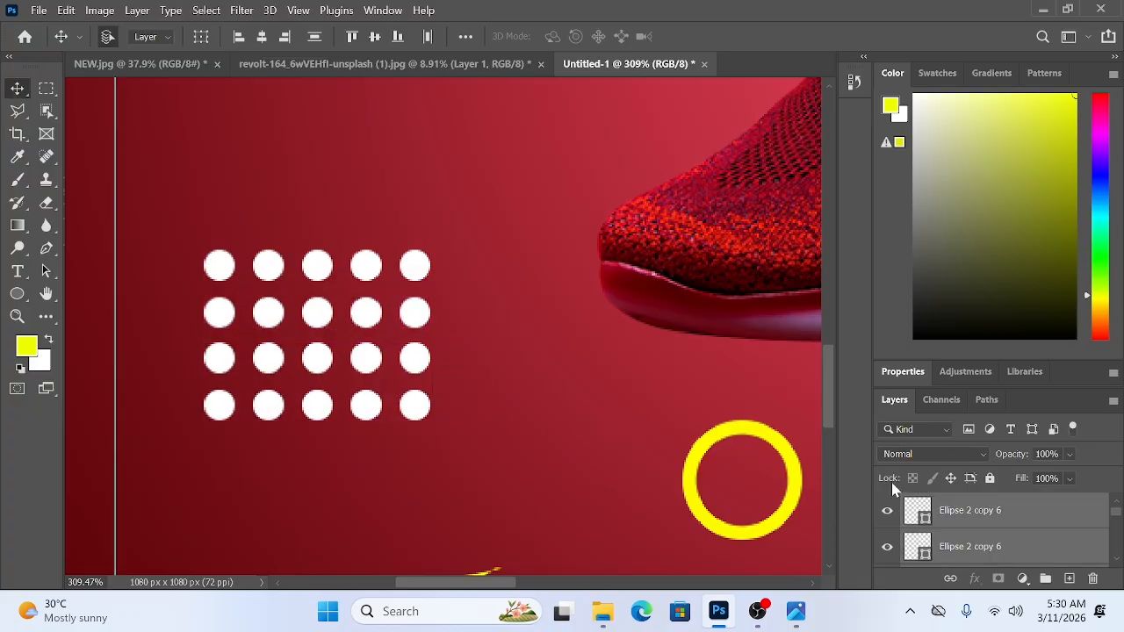
- Collapse and duplicate the Group 1 layer group, and set the Move tool's auto-select to Group
key("ctrl+g")
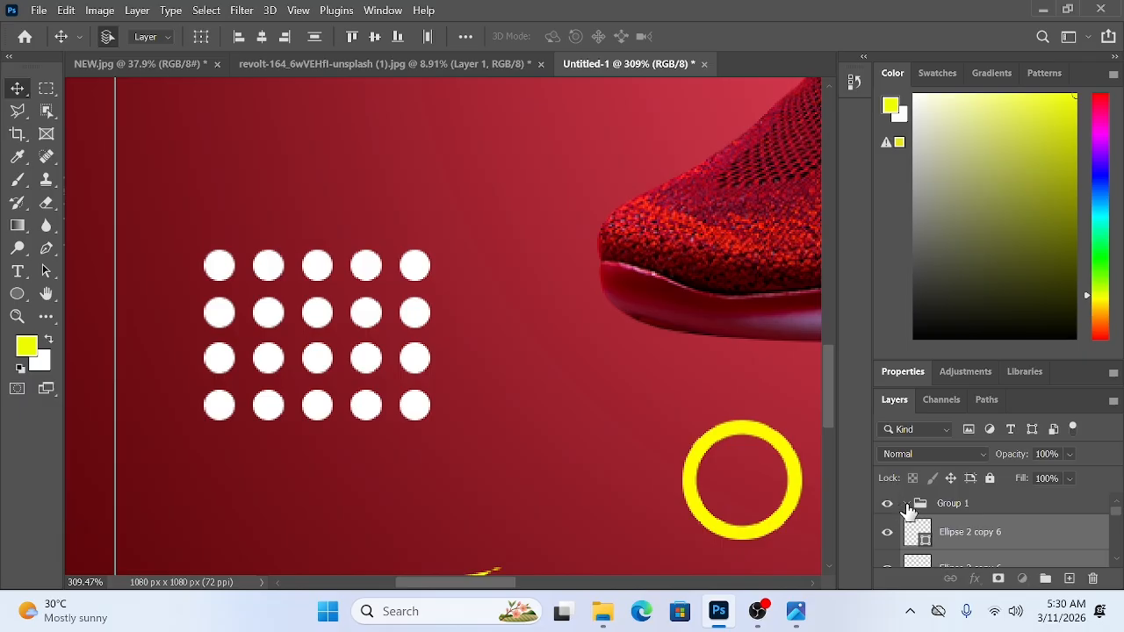
left_click(908, 505)
left_click(918, 507)
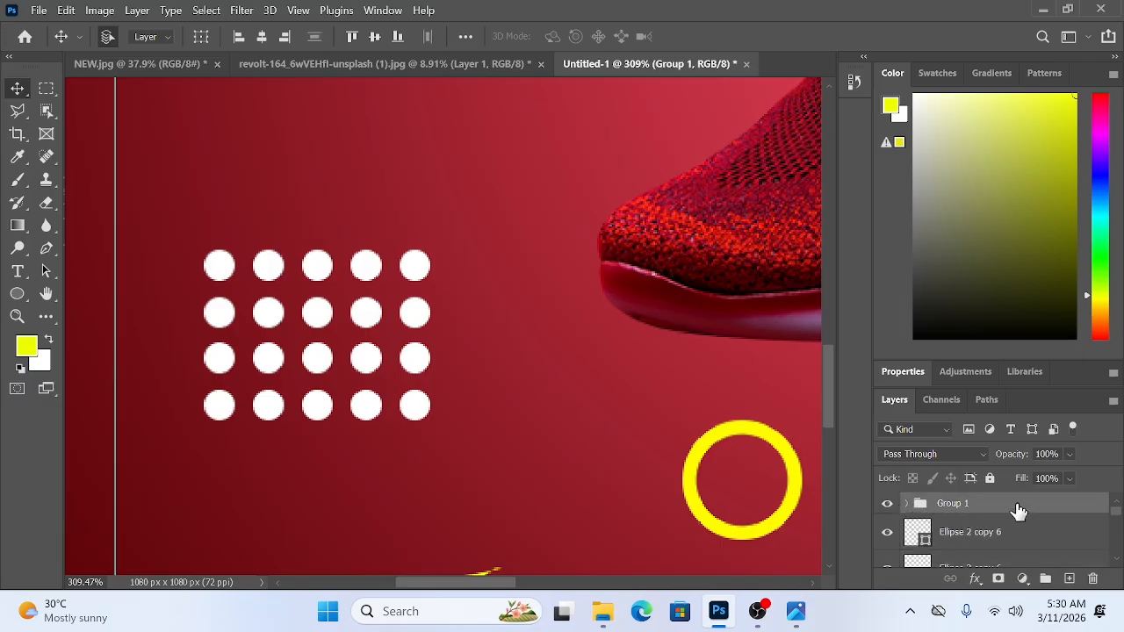
key("ctrl+j")
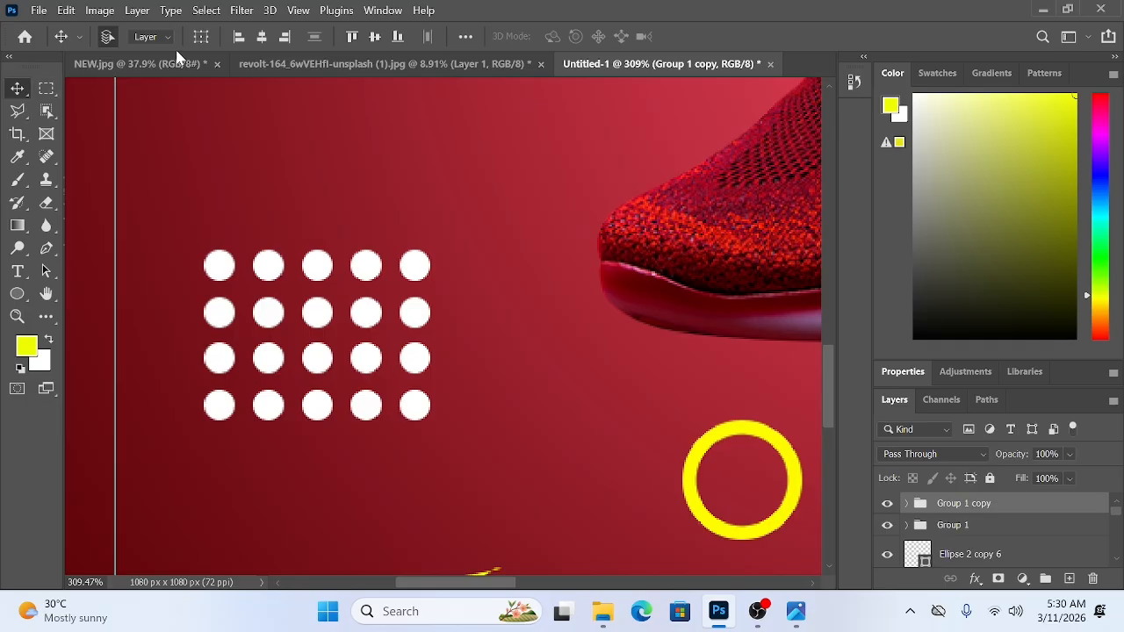
left_click(154, 37)
left_click(149, 42)
- Try to move the duplicated group as a dot grid to the upper right of the shoe
left_click_drag(501, 199, 673, 201)
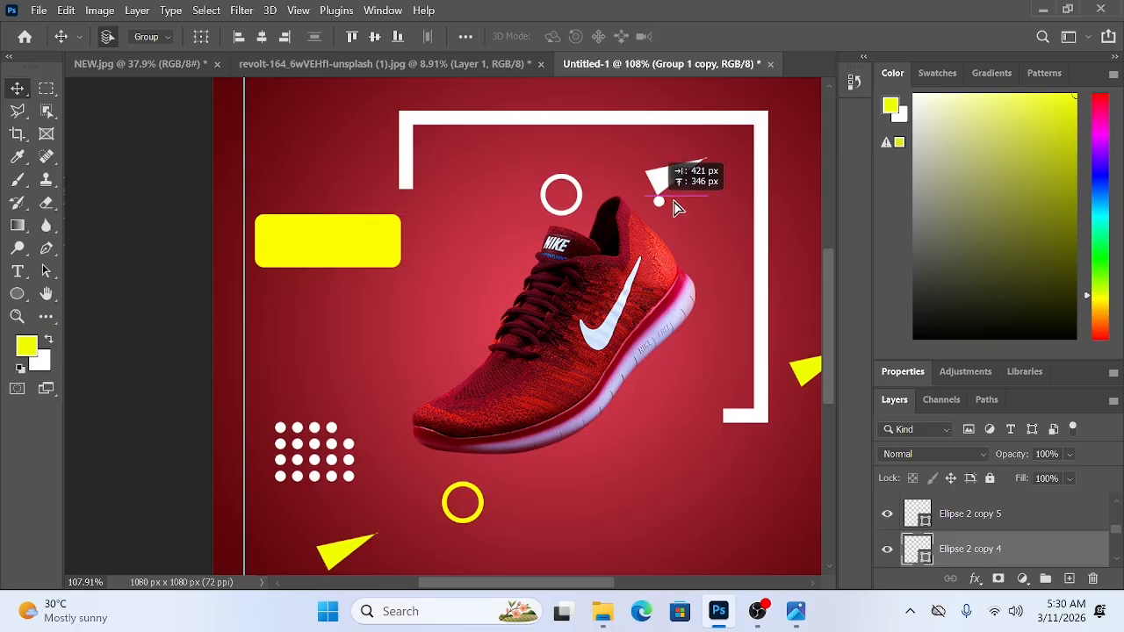
scroll(965, 527, "up", 1)
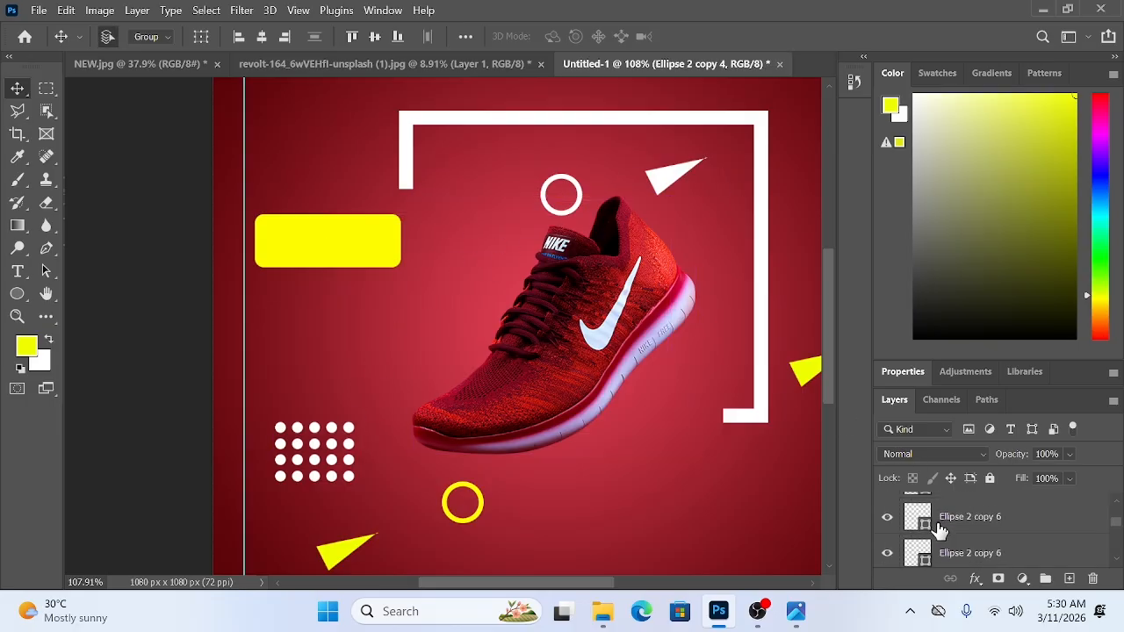
scroll(939, 529, "up", 2)
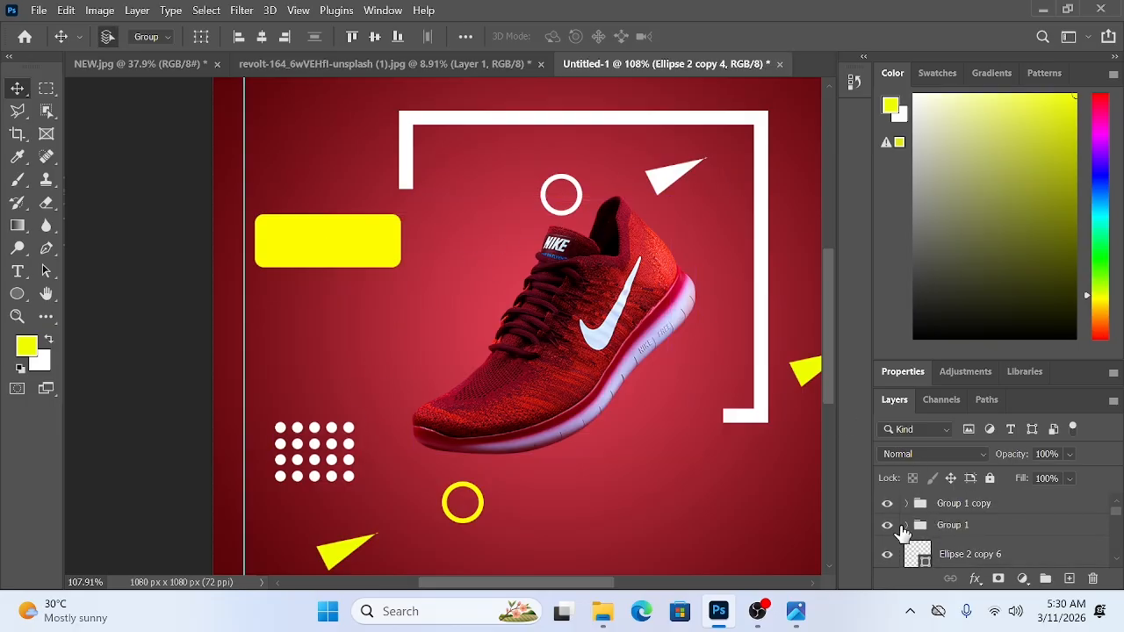
left_click(903, 528)
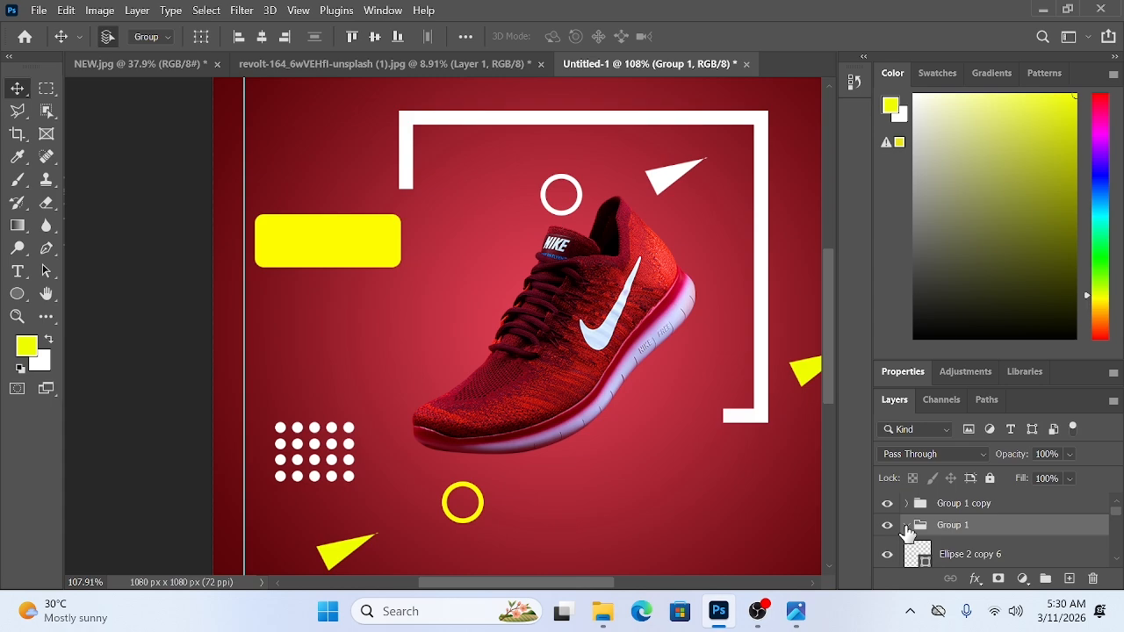
left_click(943, 509)
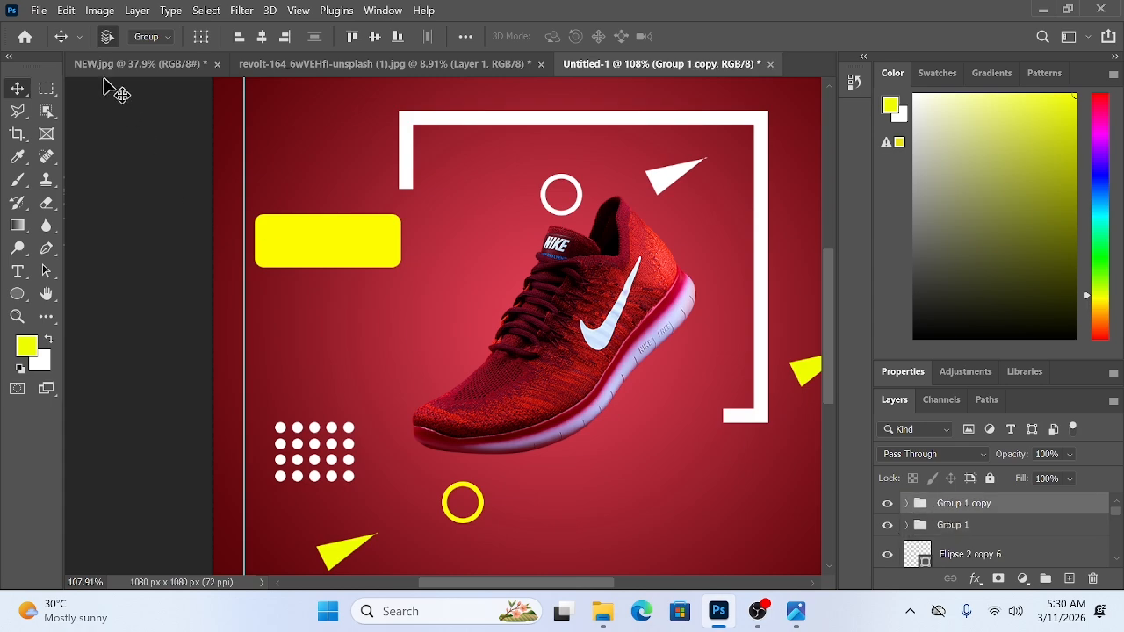
scroll(539, 312, "down", 3)
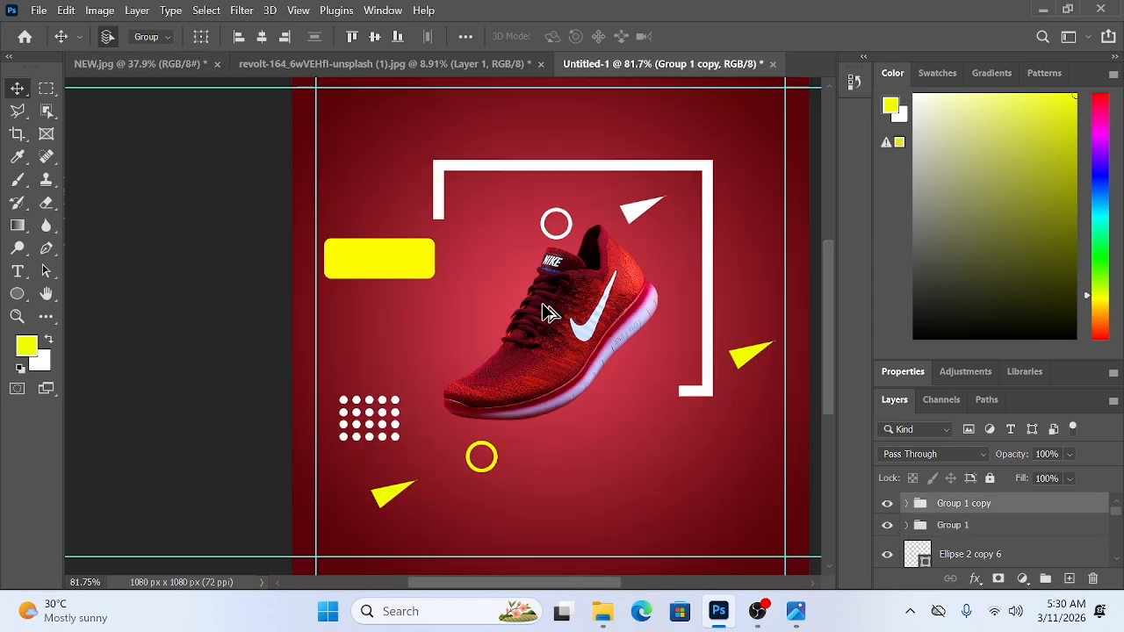
left_click(396, 406, "ctrl")
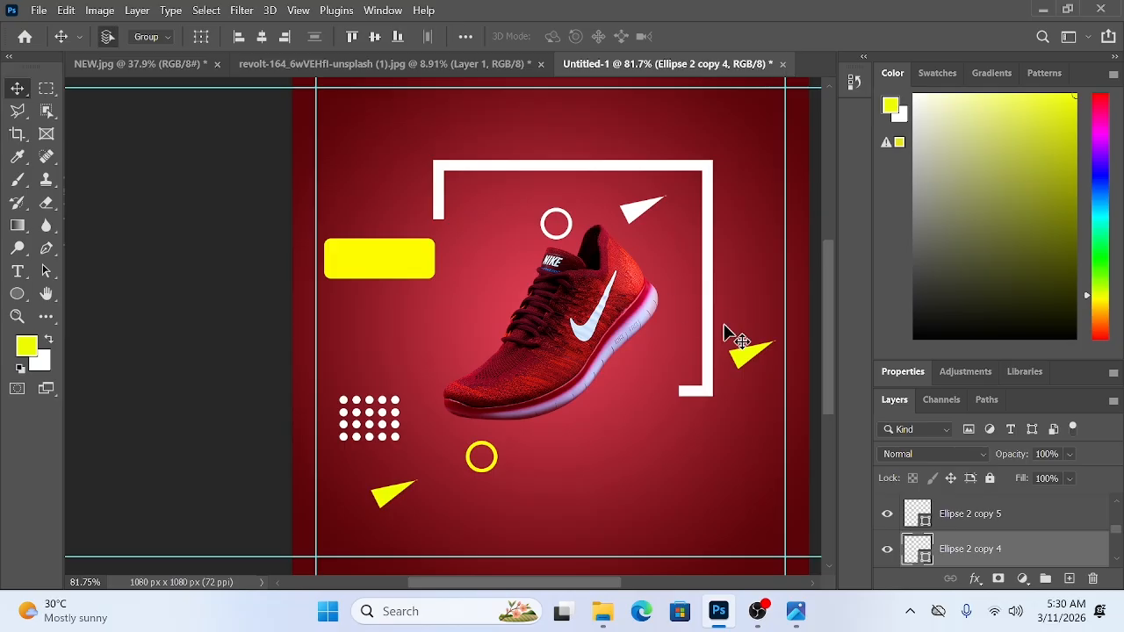
scroll(959, 520, "up", 2)
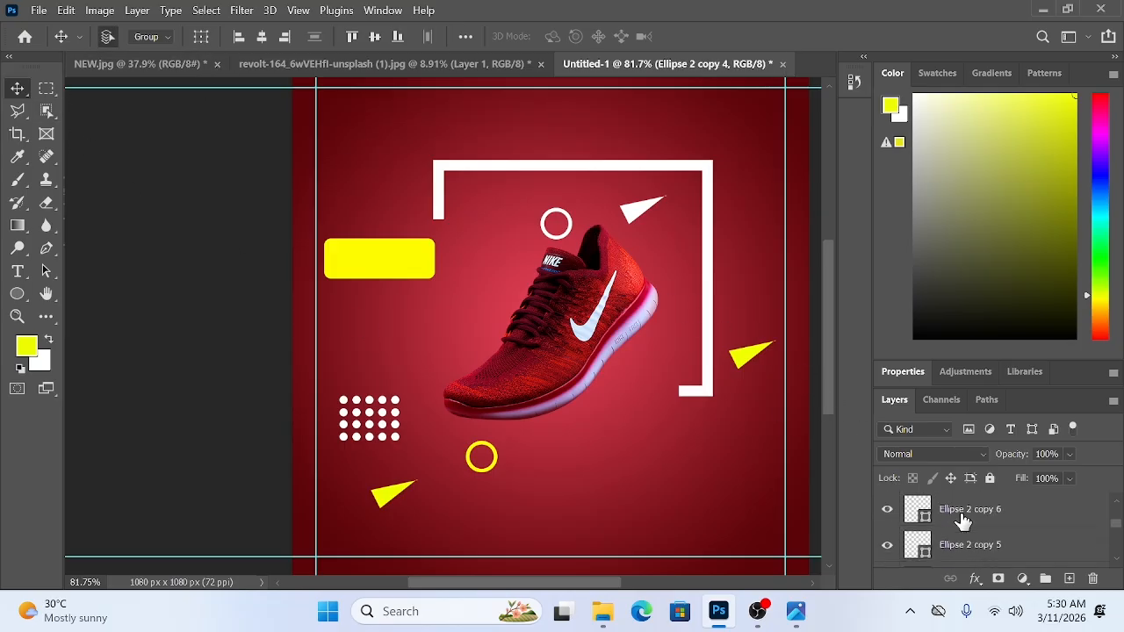
scroll(963, 524, "up", 2)
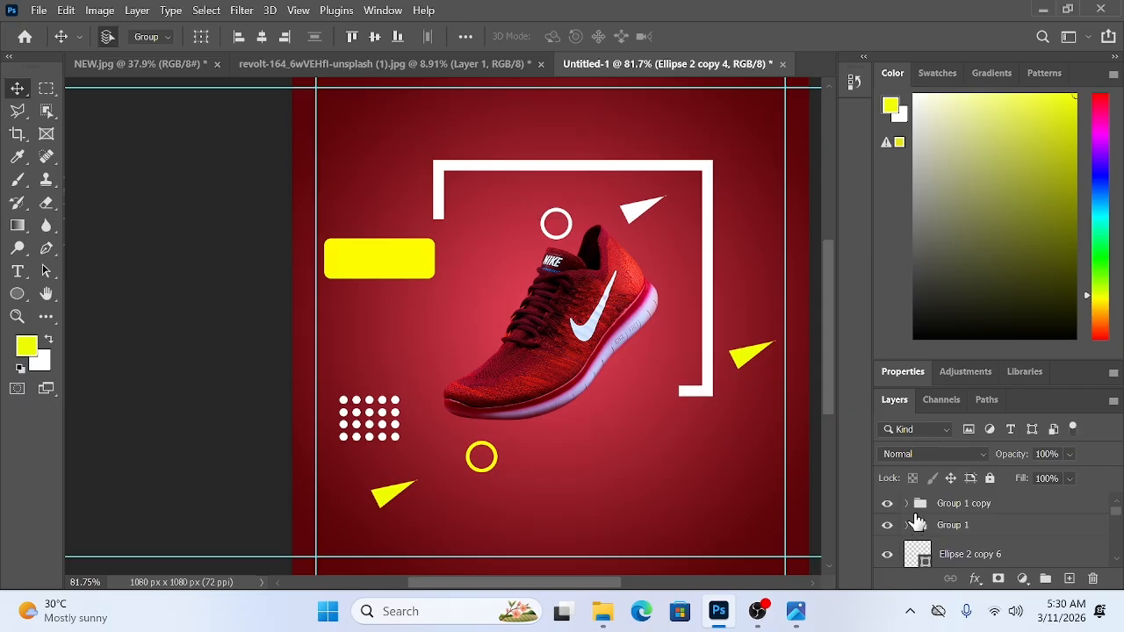
- Delete the Group 1 layer group and its copy
left_click(956, 528)
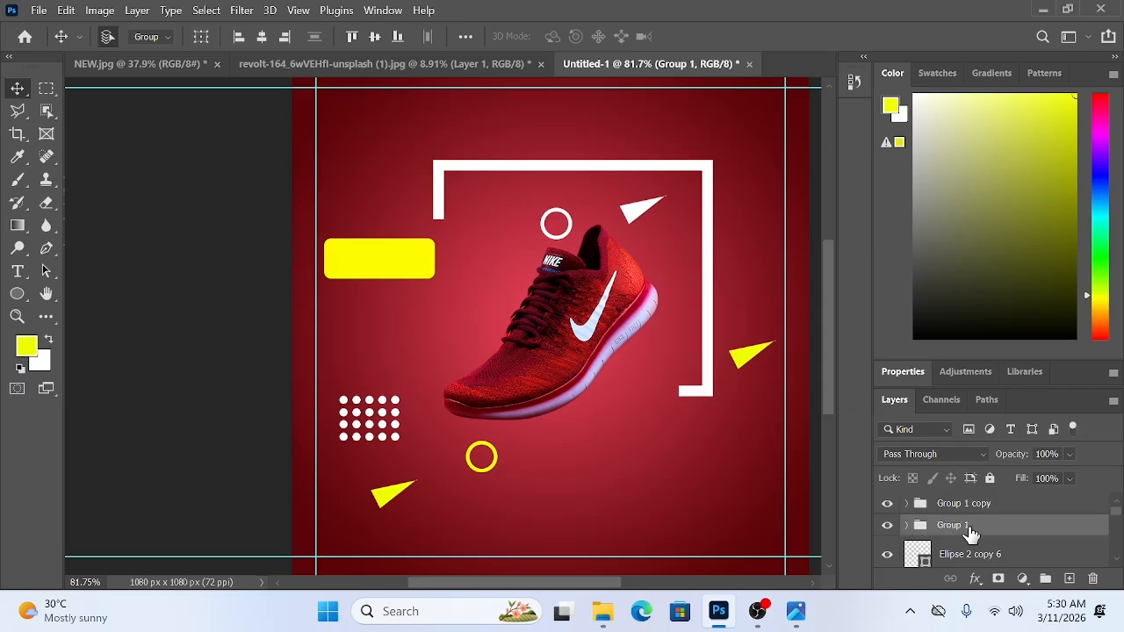
left_click(1093, 578)
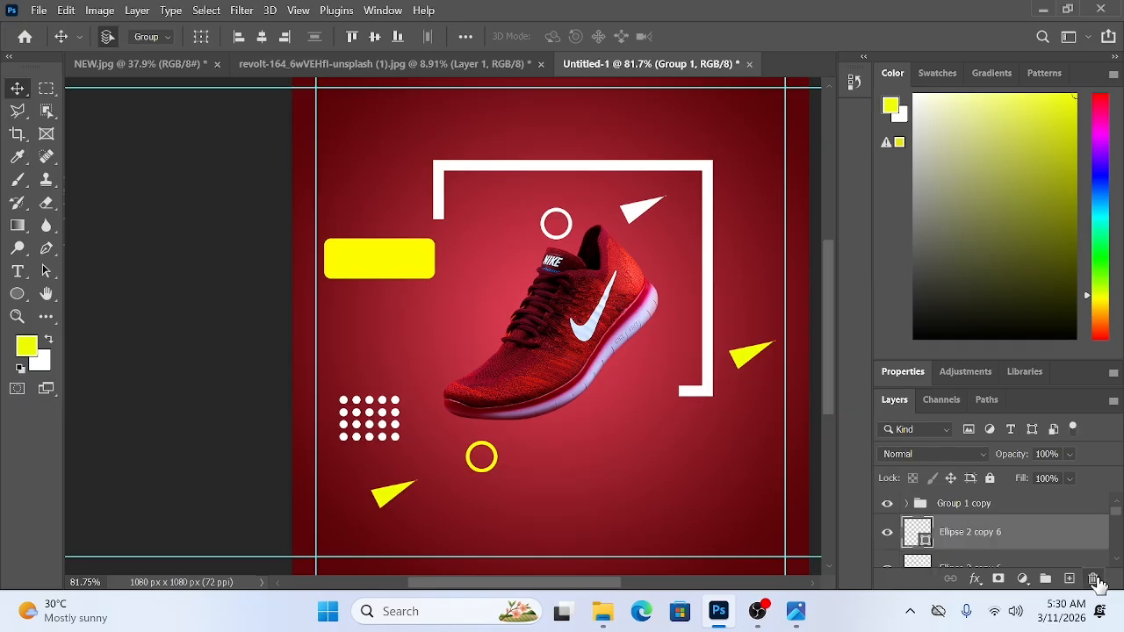
left_click(1010, 508)
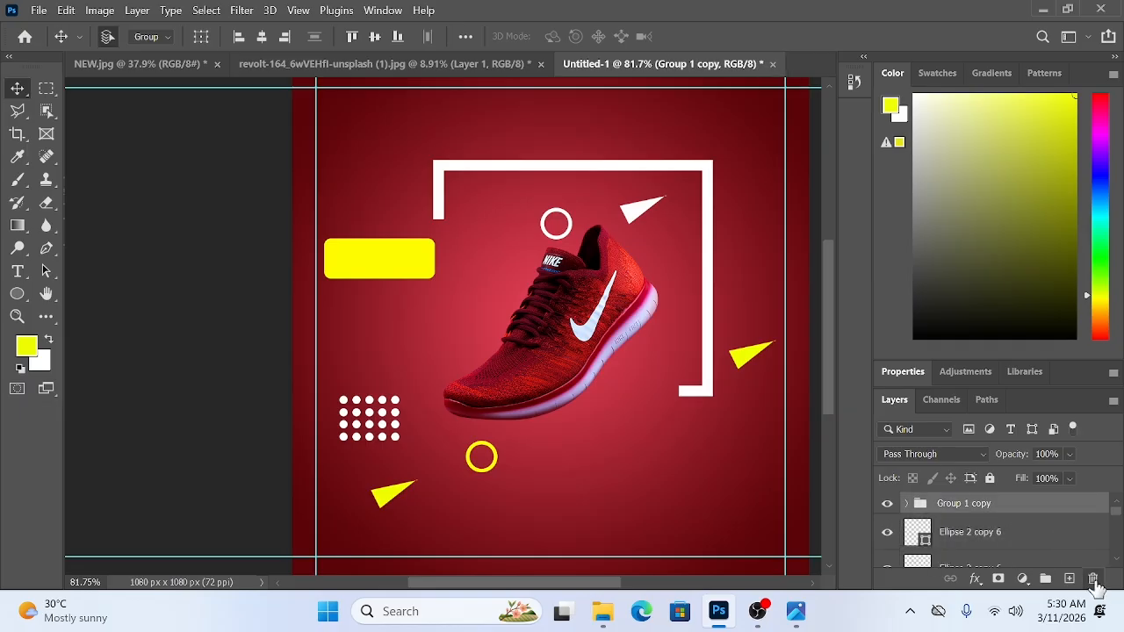
left_click(1094, 579)
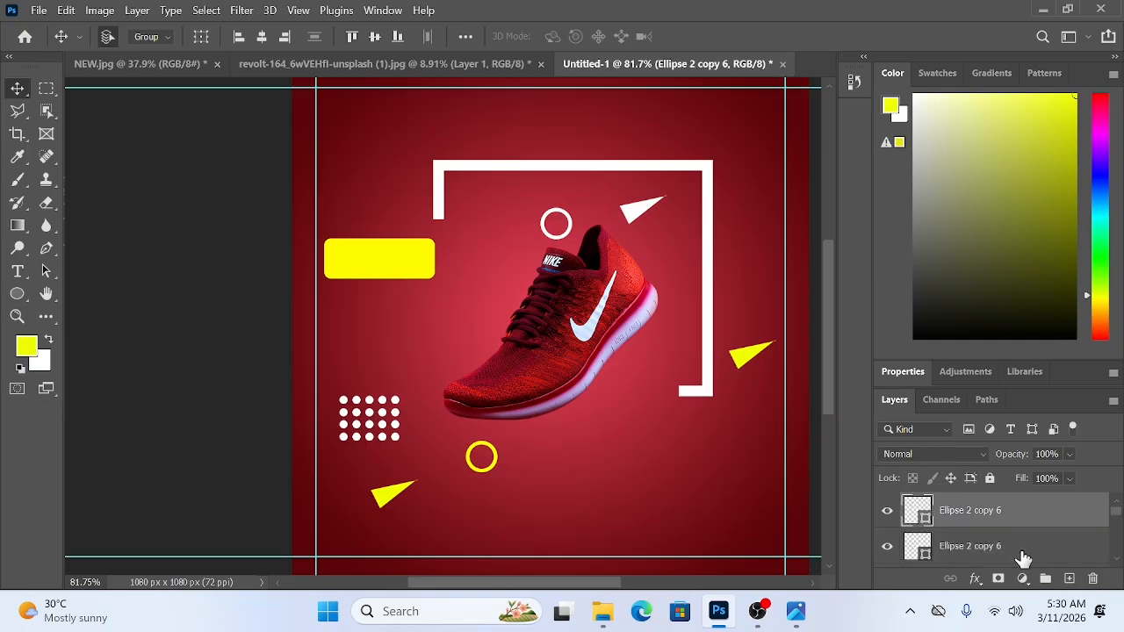
- Group all twenty dot layers, duplicate the group, and place the copy over the white frame's upper-right corner
left_click(984, 516)
scroll(1013, 527, "down", 2)
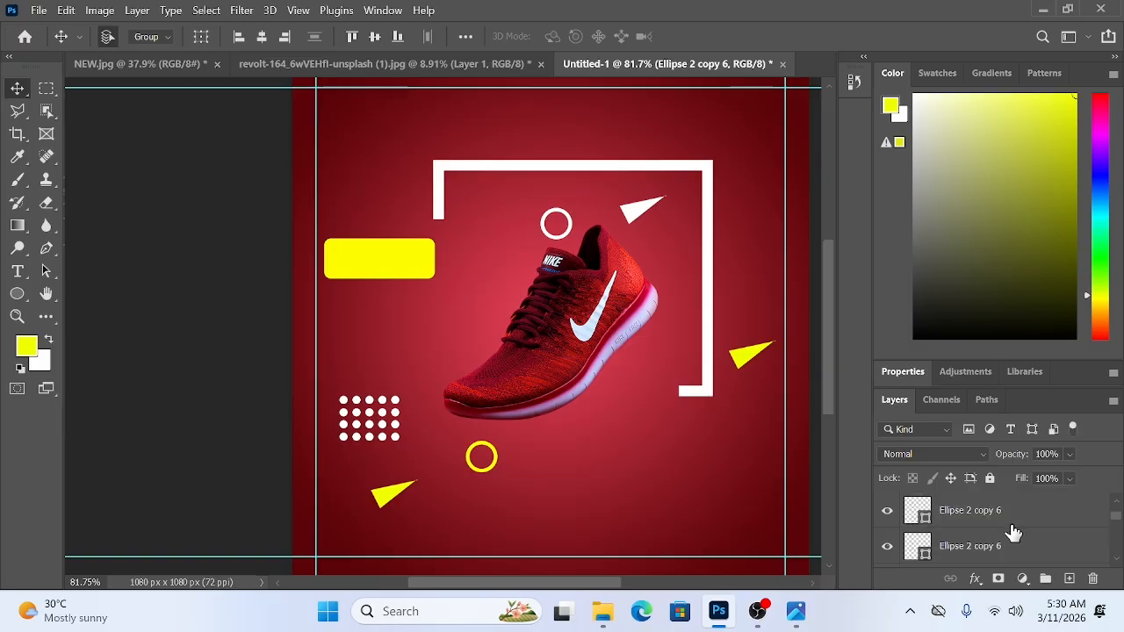
scroll(970, 545, "down", 6)
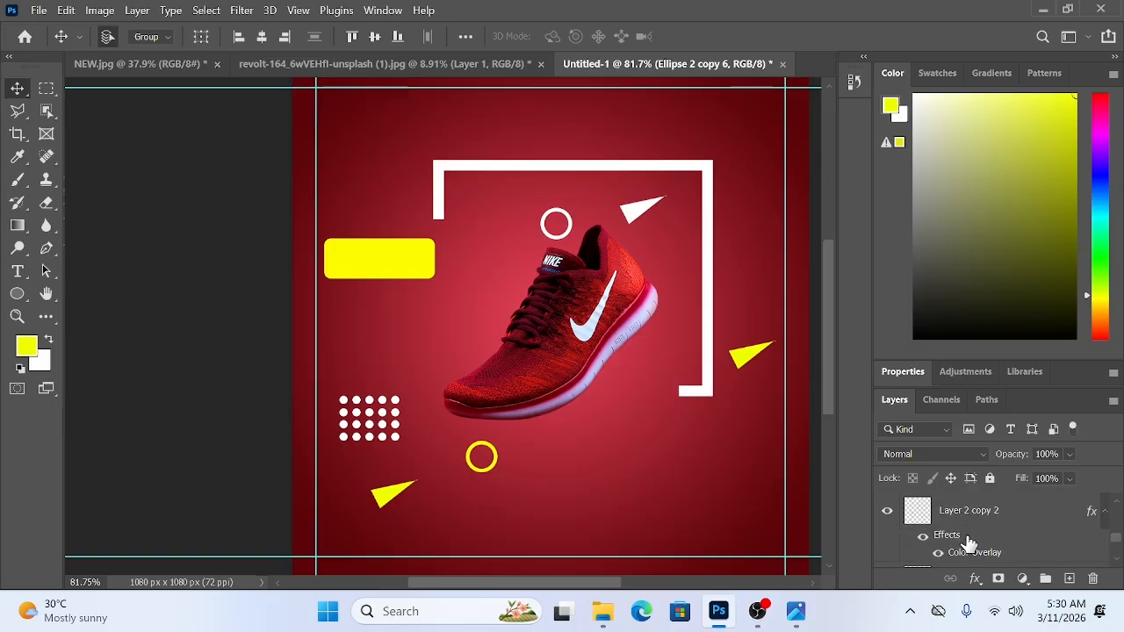
left_click(966, 518, "shift")
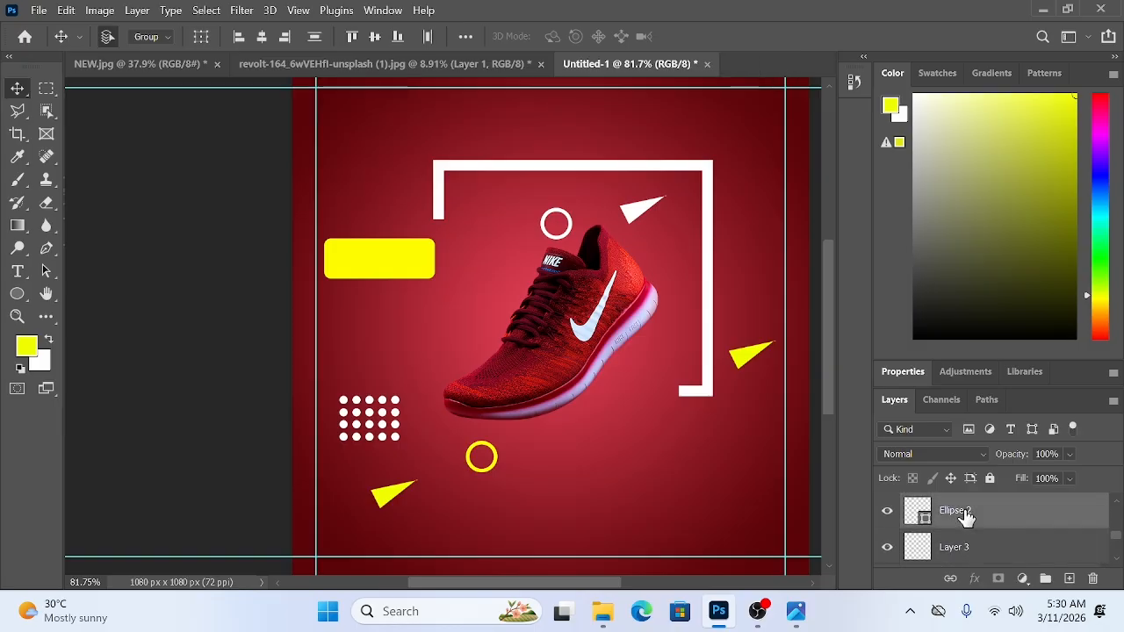
key("ctrl+g")
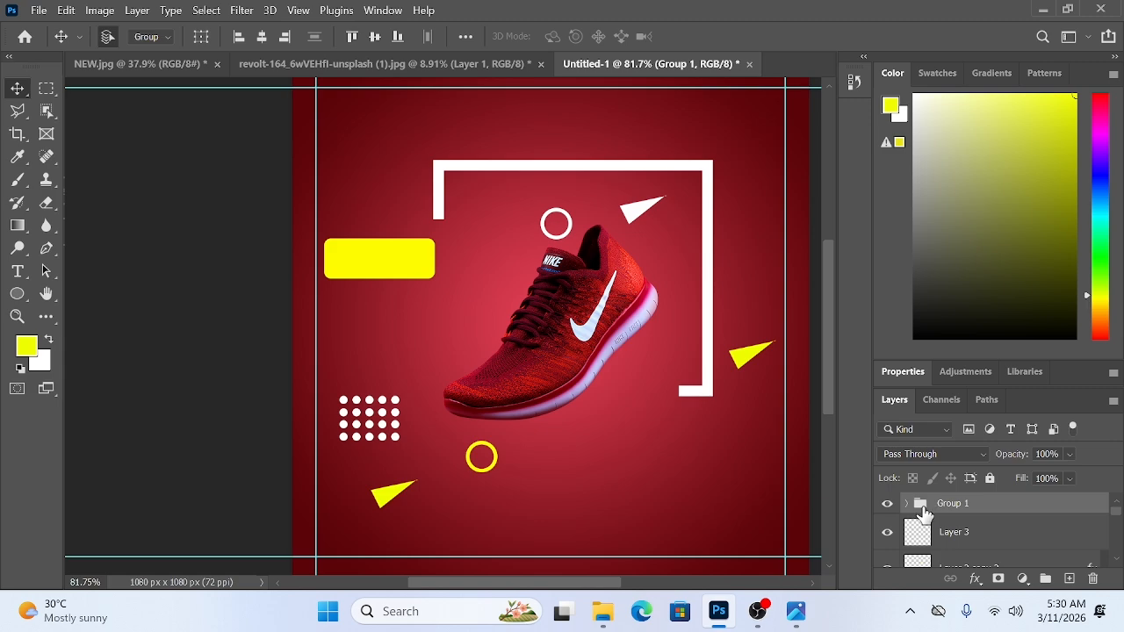
key("ctrl+j")
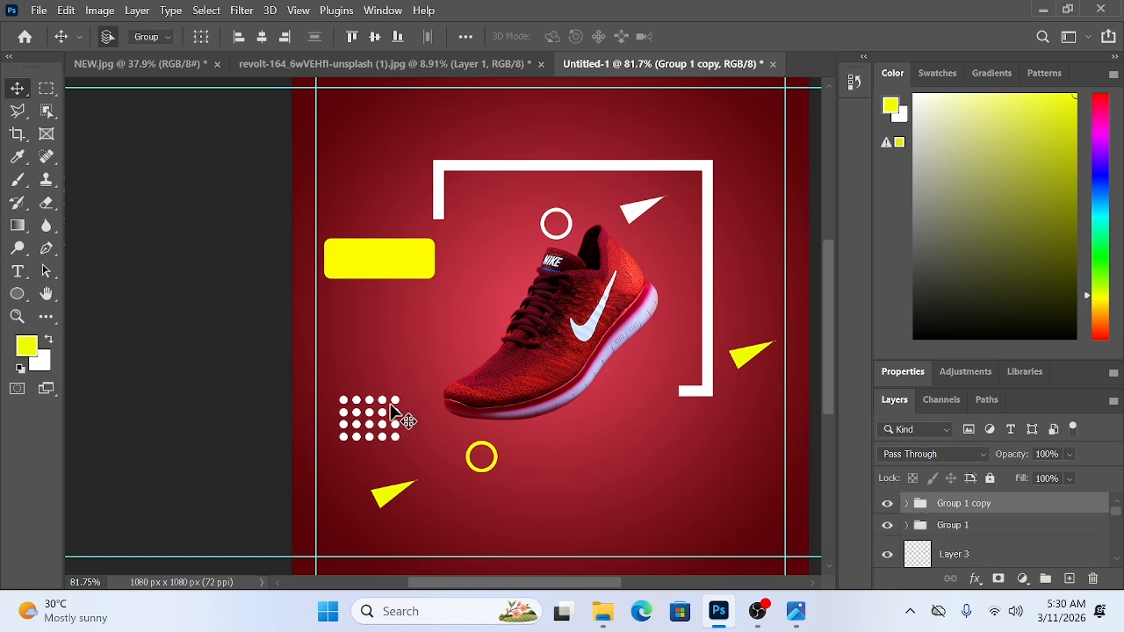
left_click_drag(395, 376, 754, 128)
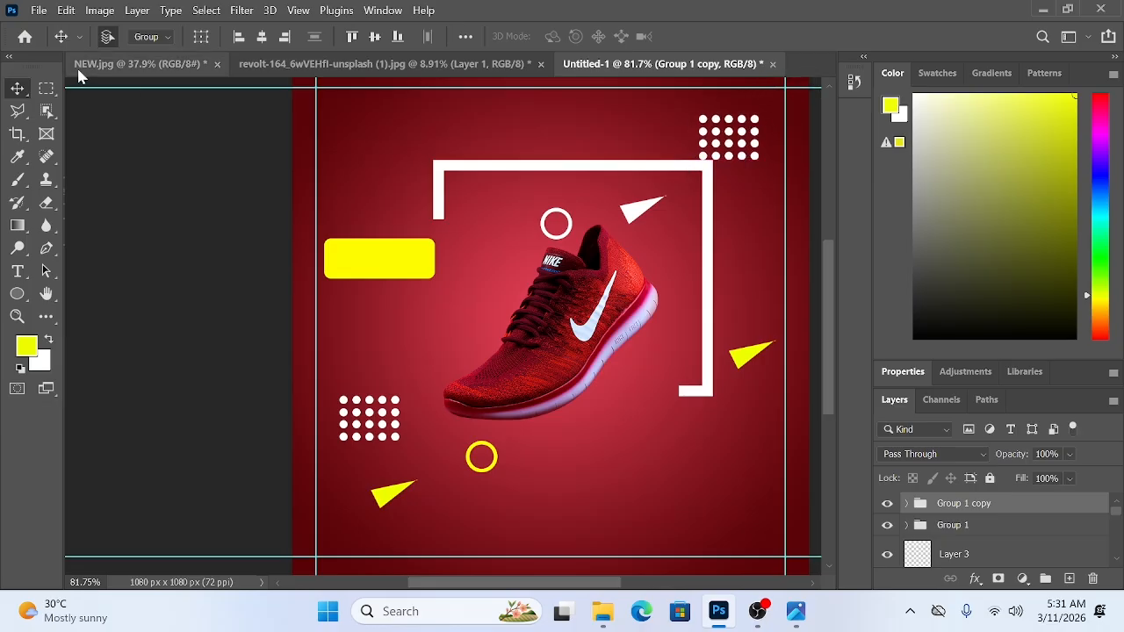
- Compare the dot grids and remaining decorations with the NEW.jpg reference design
left_click(155, 65)
scroll(298, 382, "up", 2)
scroll(298, 376, "down", 1)
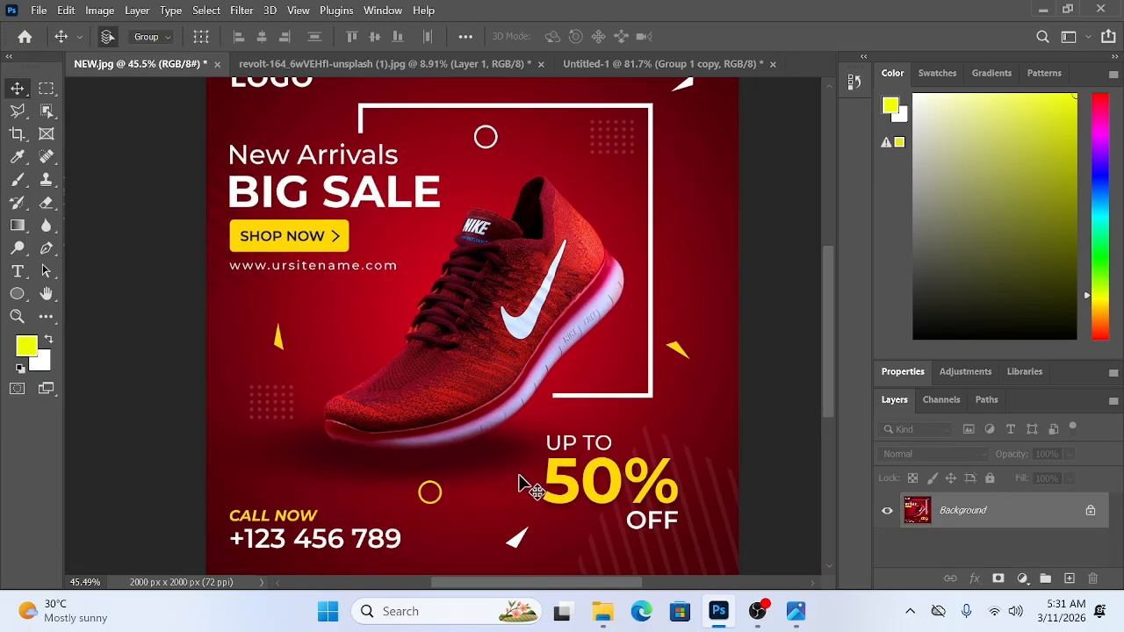
left_click(600, 64)
scroll(599, 198, "down", 2)
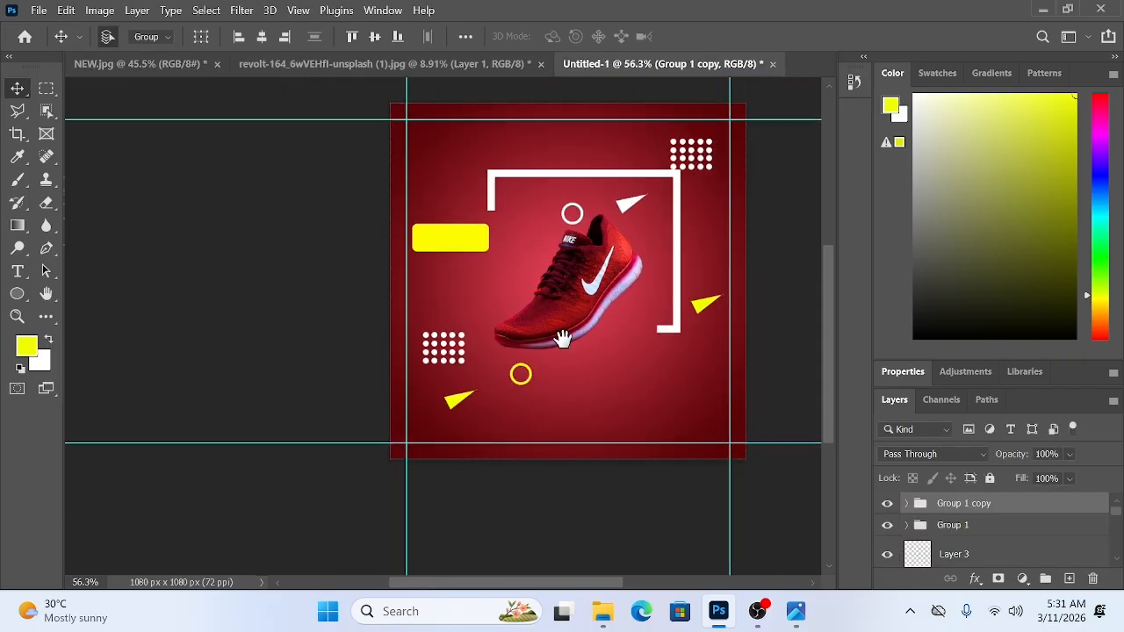
- Add a blank layer and lasso a thin diagonal strip from below the right-hand yellow triangle past the canvas's right edge
left_click_drag(562, 337, 399, 270)
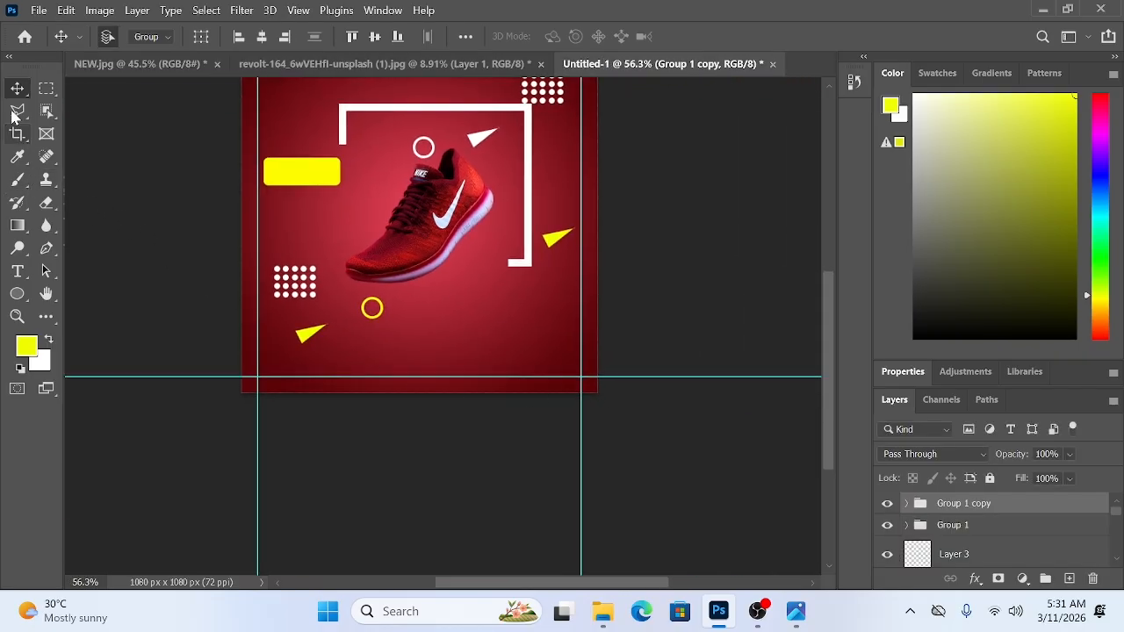
left_click(18, 111)
left_click(1070, 578)
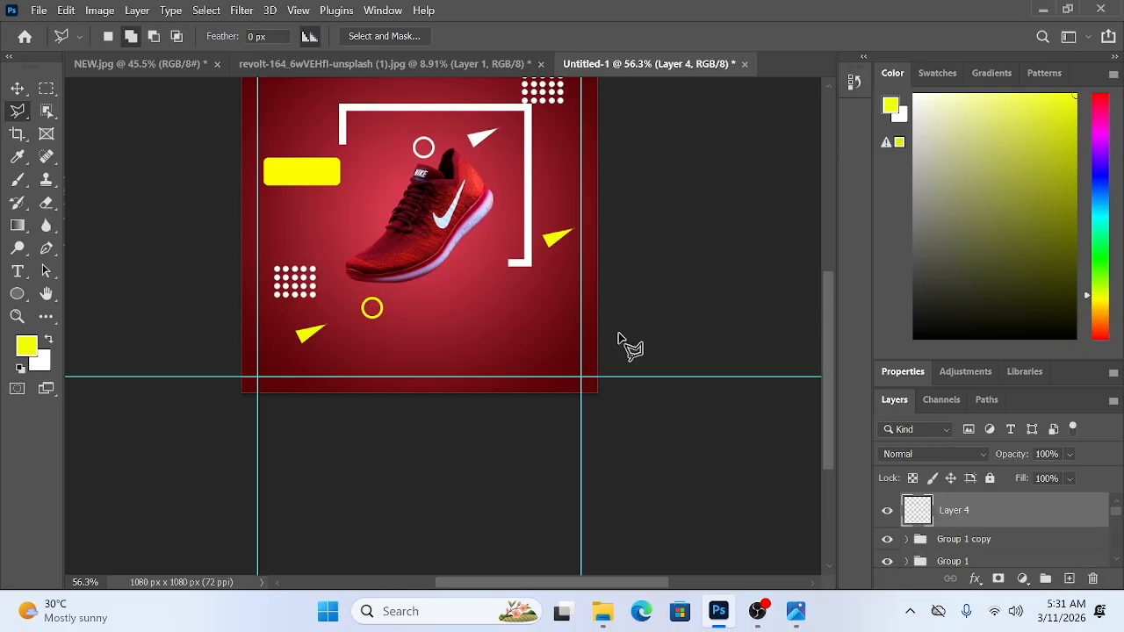
left_click(635, 375)
left_click(550, 262)
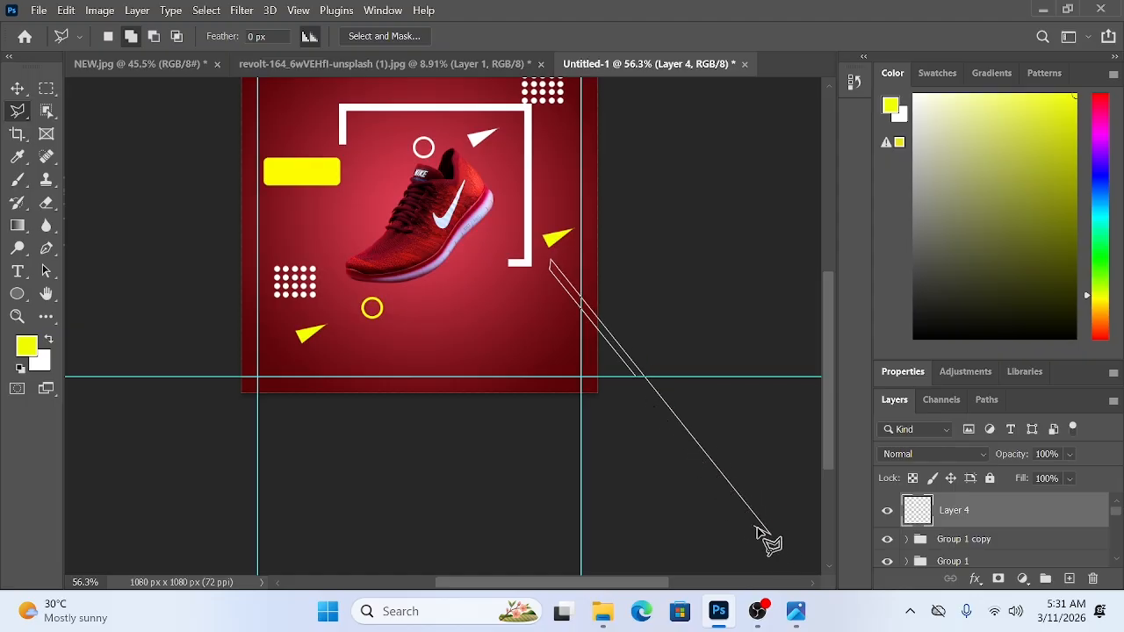
double_click(647, 396)
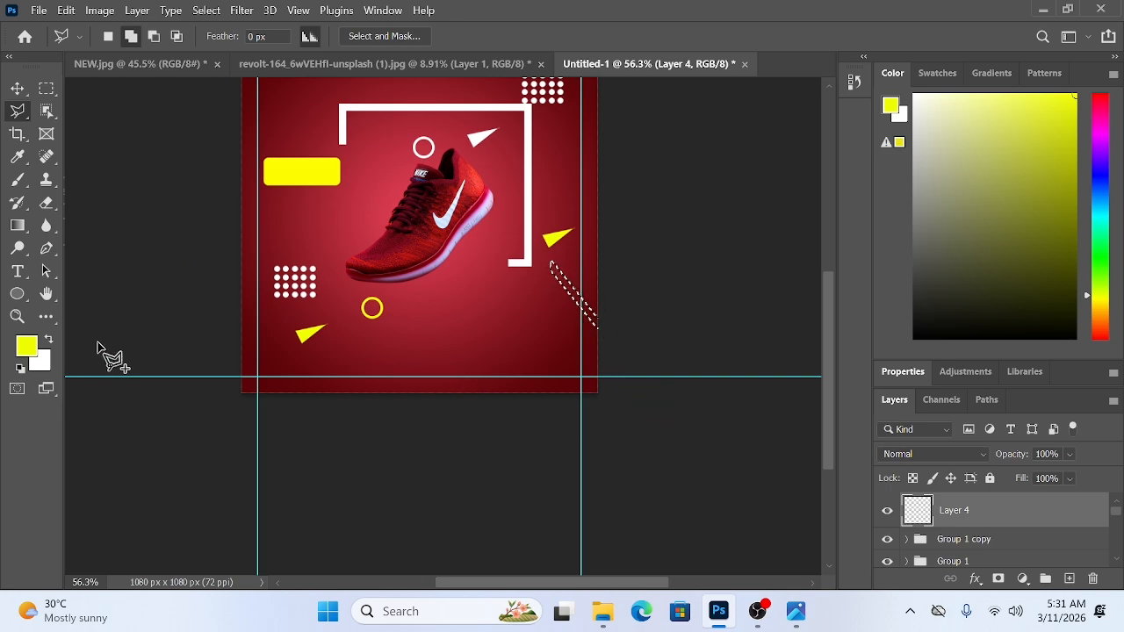
- Set the foreground colour to a dark red slightly darker than 6d0808
left_click(28, 347)
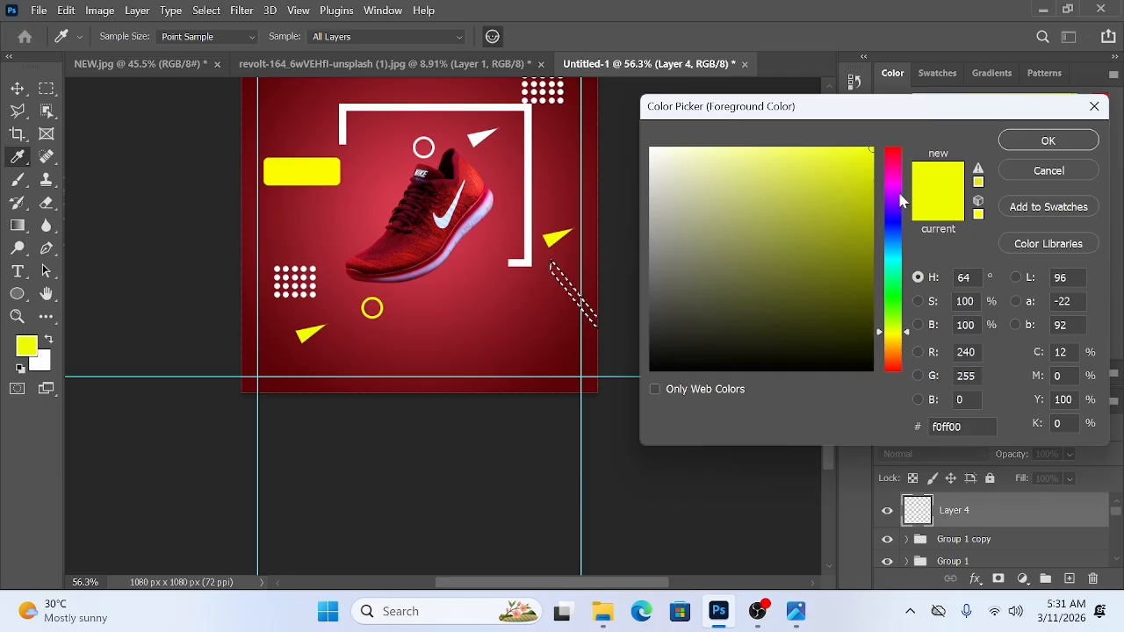
left_click(933, 427)
type("6d0808")
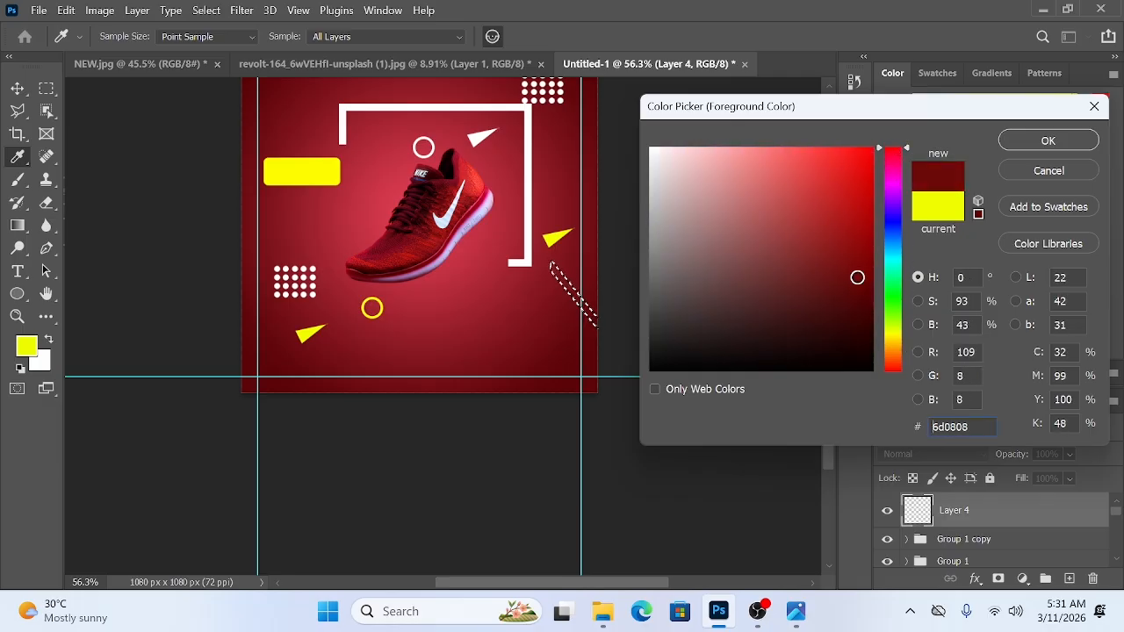
left_click_drag(857, 277, 846, 285)
left_click(1061, 142)
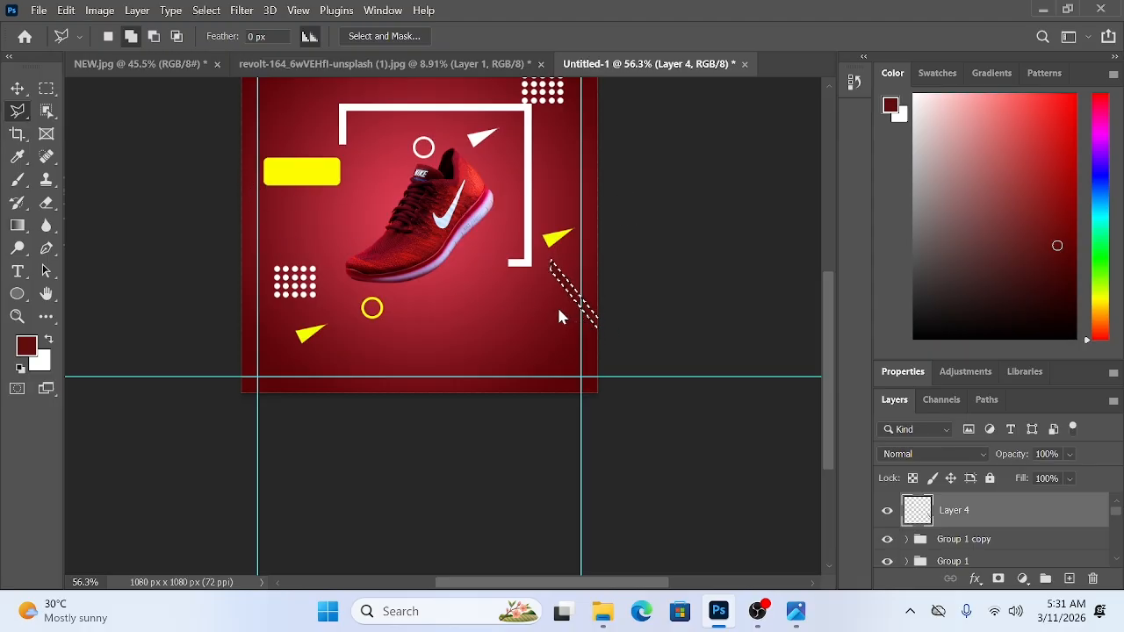
- Fill the selected diagonal strip with the dark red foreground colour, then deselect and move it further down the canvas's right edge
key("ctrl+f")
key("v")
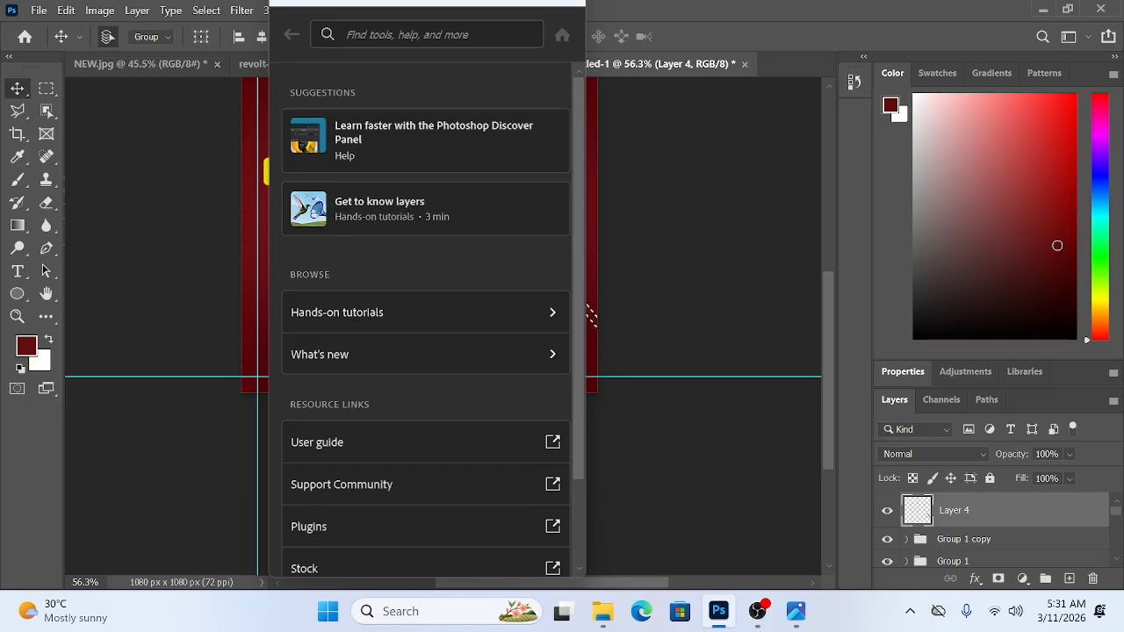
left_click_drag(393, 13, 398, 70)
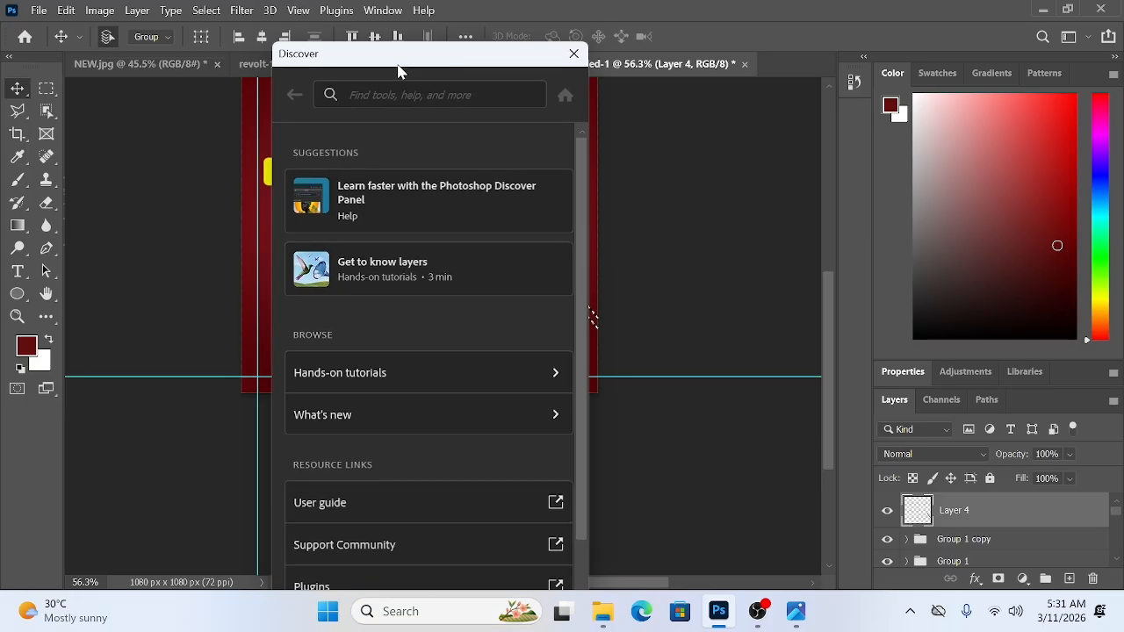
left_click(575, 53)
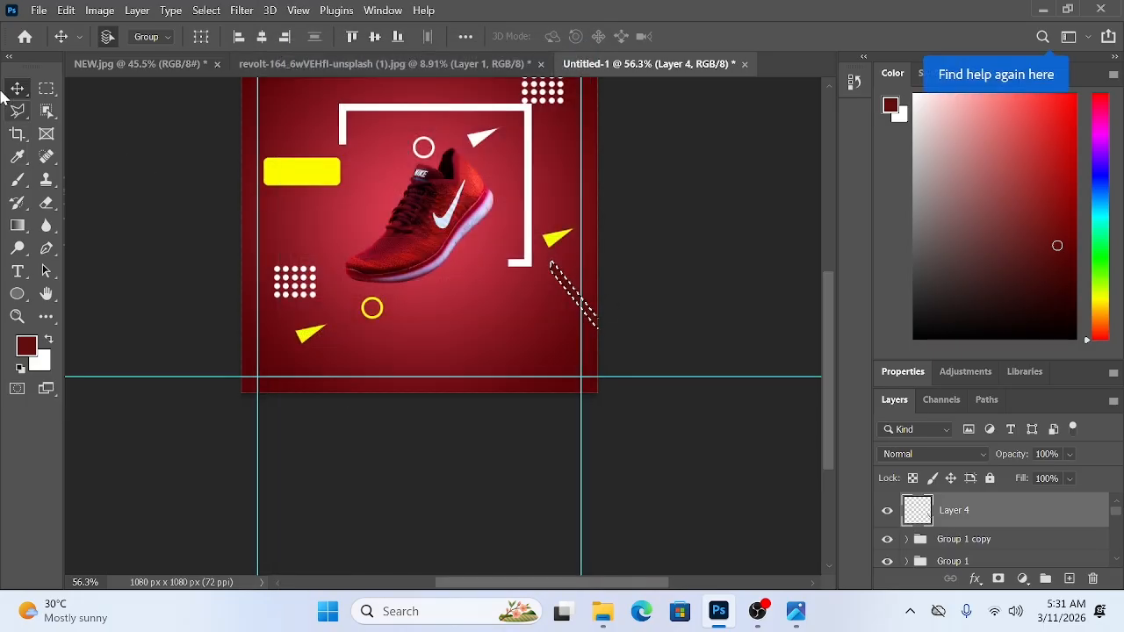
key("ctrl+d")
scroll(612, 350, "up", 3)
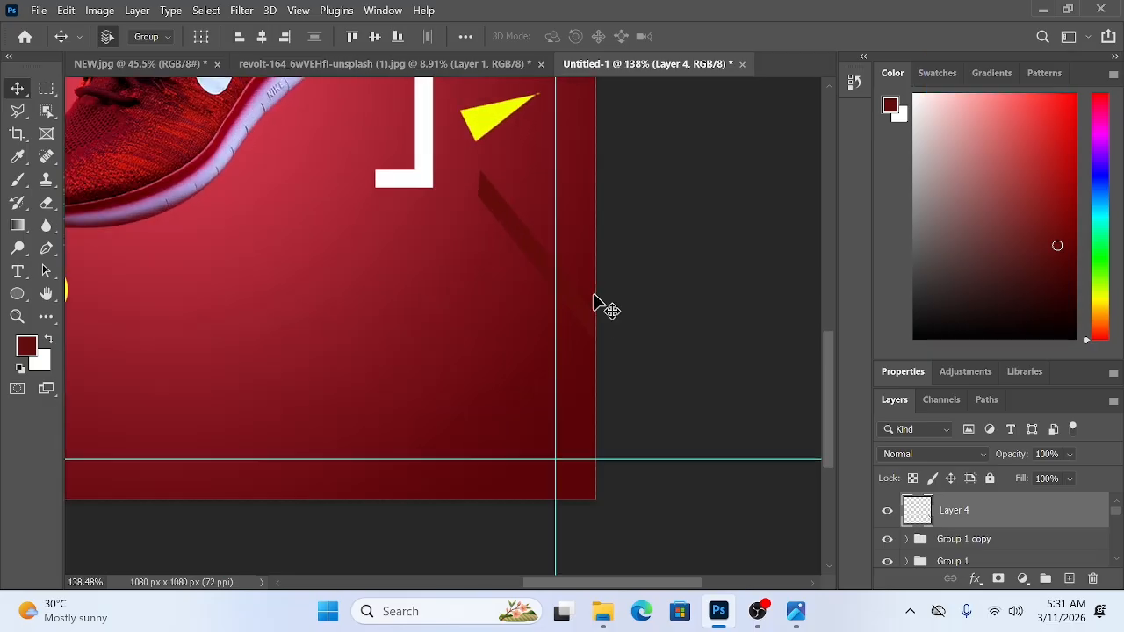
left_click_drag(549, 279, 553, 341)
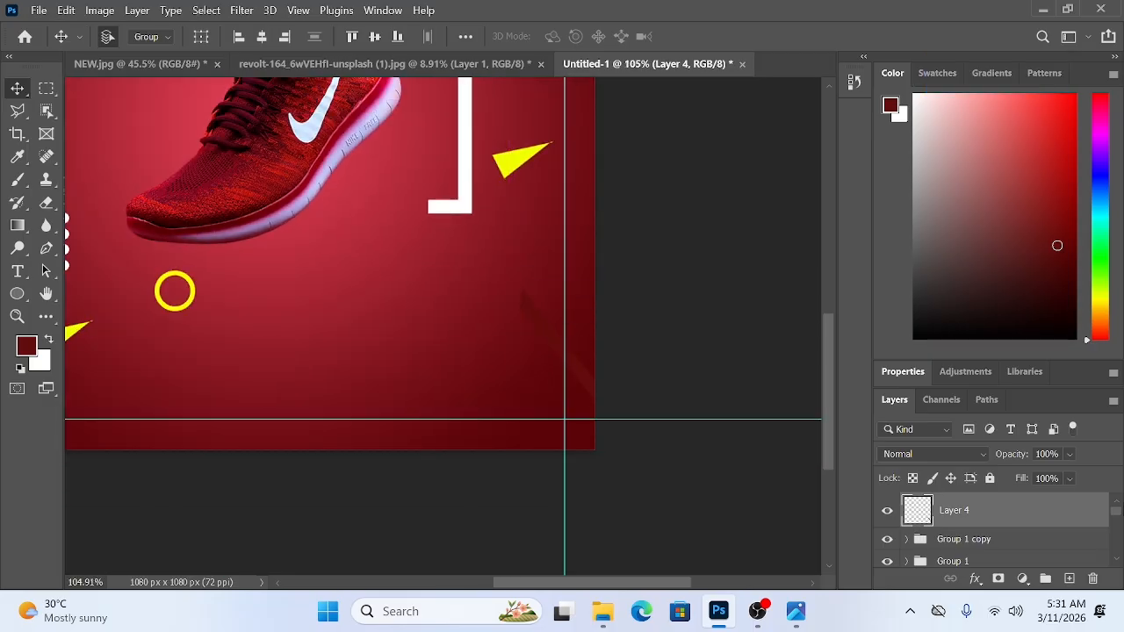
- Give the diagonal strip's layer a Color Overlay in muted dark red 733030
double_click(1027, 520)
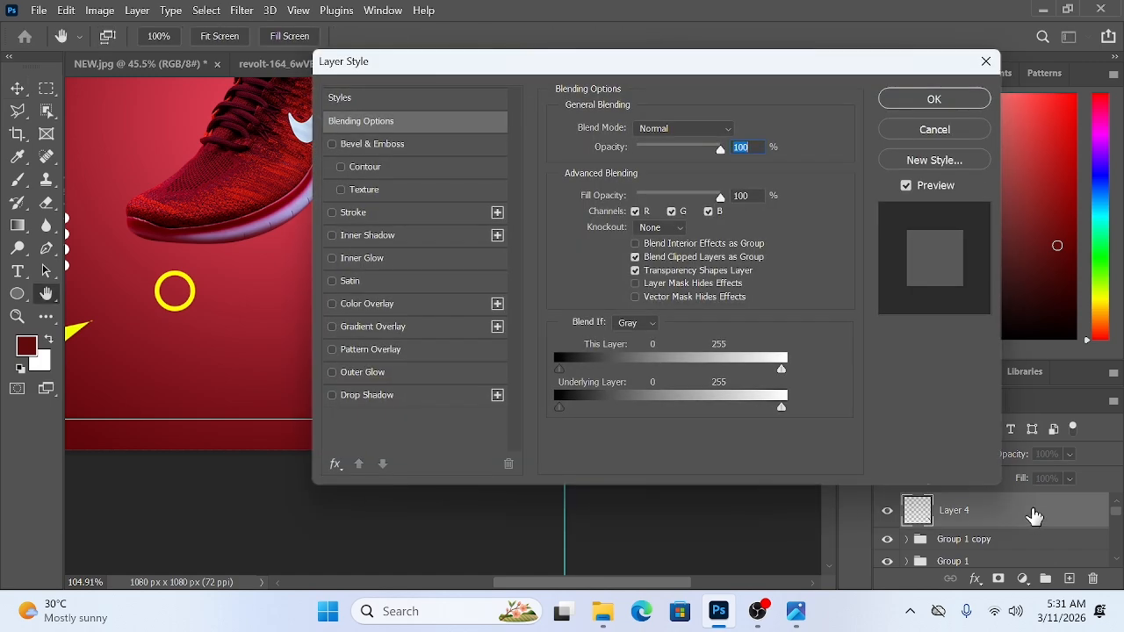
left_click(392, 308)
left_click(736, 132)
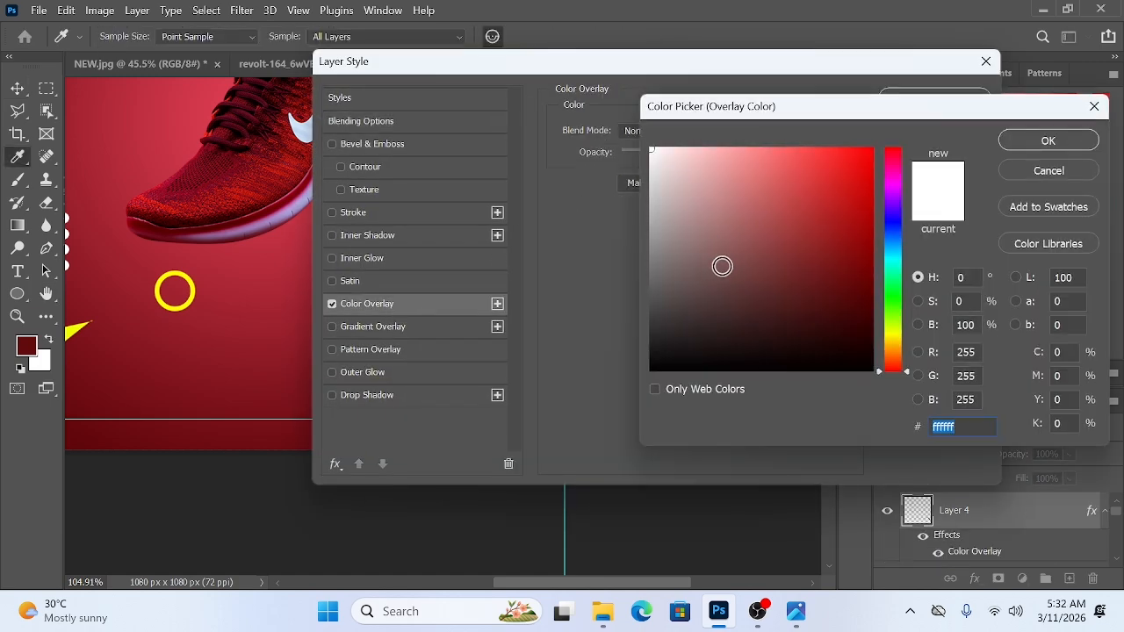
mouse_move(764, 279)
left_mouse_down()
mouse_move(793, 301)
mouse_move(808, 294)
mouse_move(779, 267)
left_mouse_up()
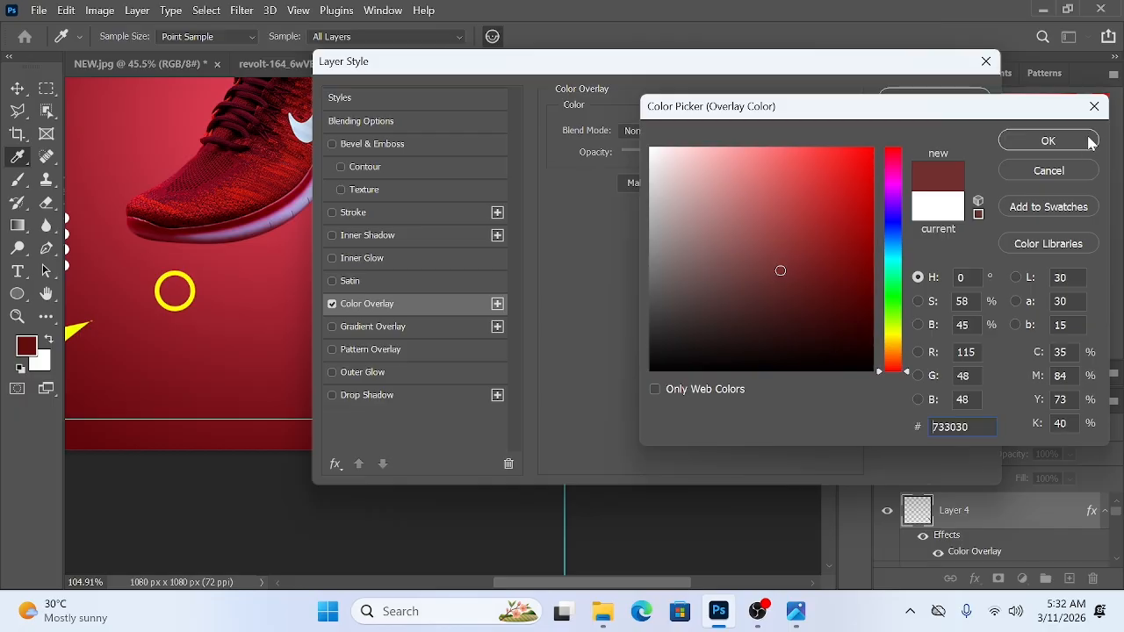
left_click(1076, 141)
left_click(933, 99)
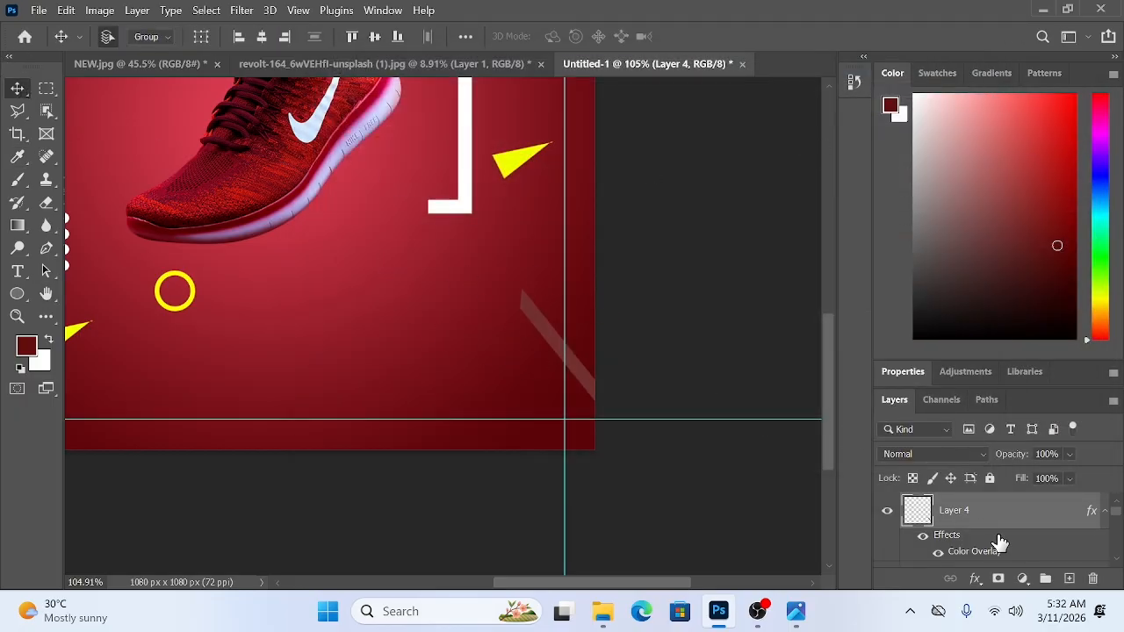
- Group the strip's layer and place duplicates of the group beside it as parallel diagonal stripes toward the lower-right corner
key("ctrl+g")
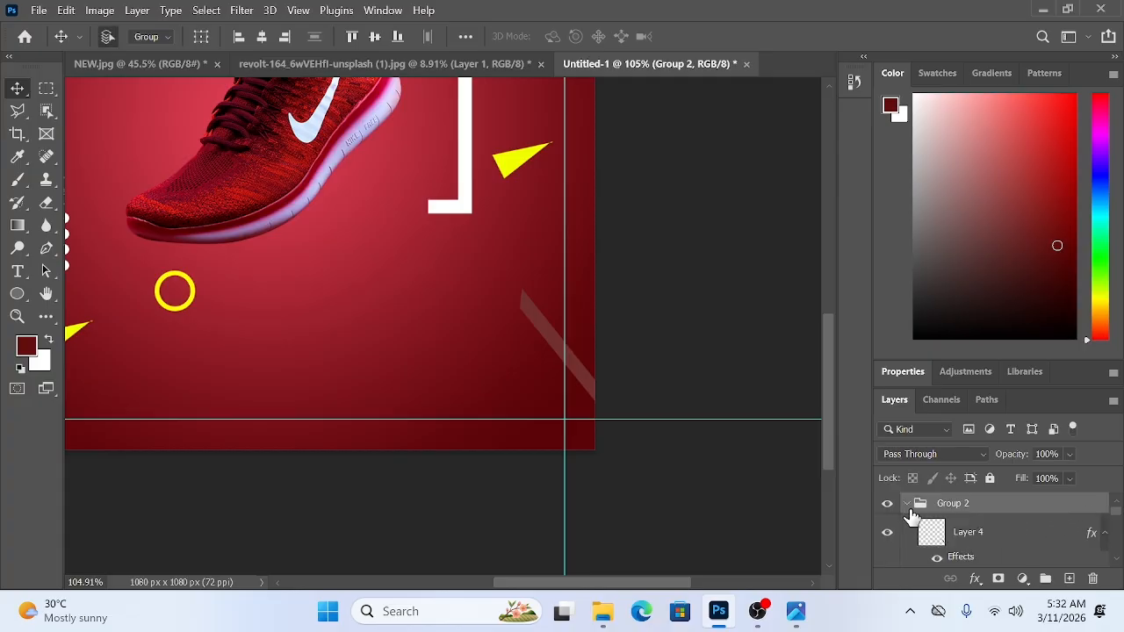
left_click(906, 504)
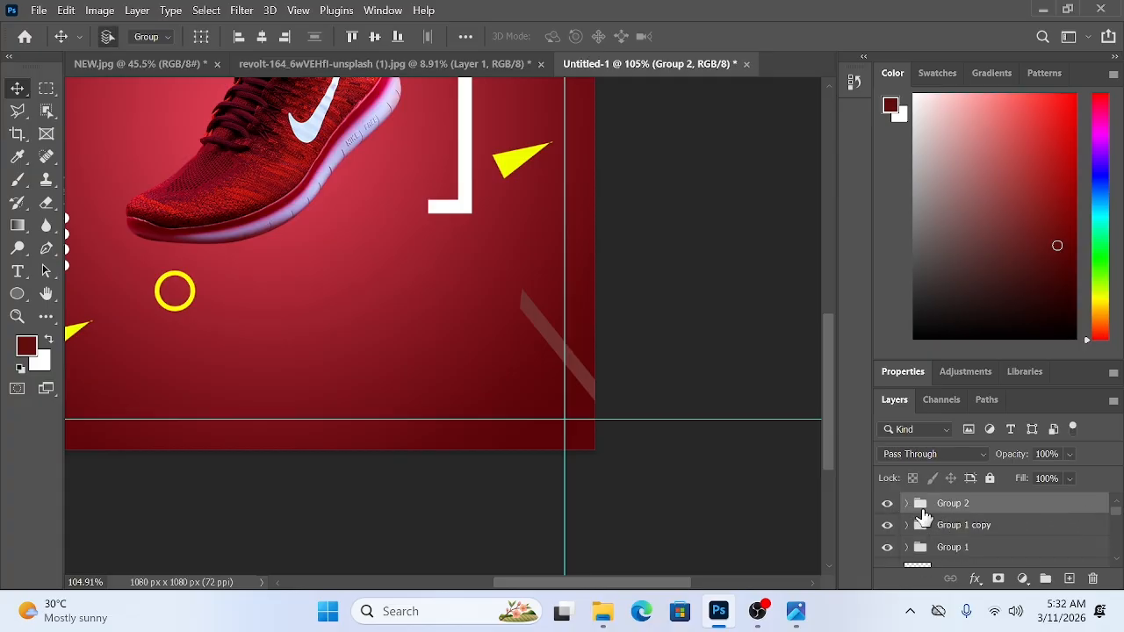
left_click(906, 504)
key("ctrl+z")
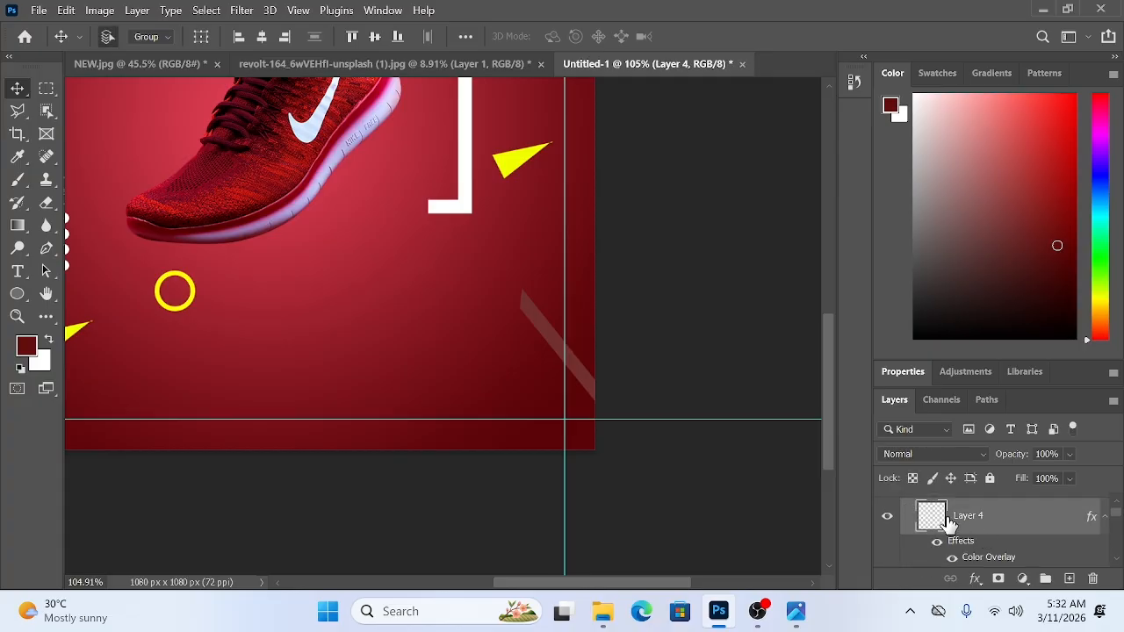
left_click_drag(566, 356, 527, 391)
- Enlarge the last stripe copy to about 152% and reposition it beside the other two stripes
key("ctrl+alt+t")
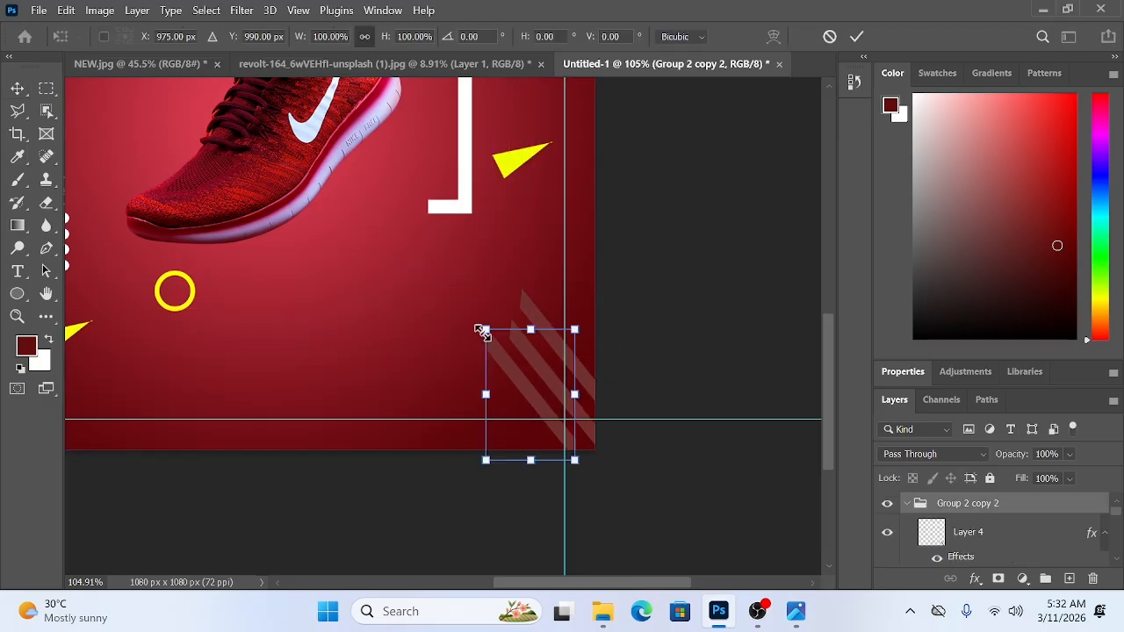
left_click_drag(481, 331, 438, 260)
left_click_drag(518, 366, 518, 416)
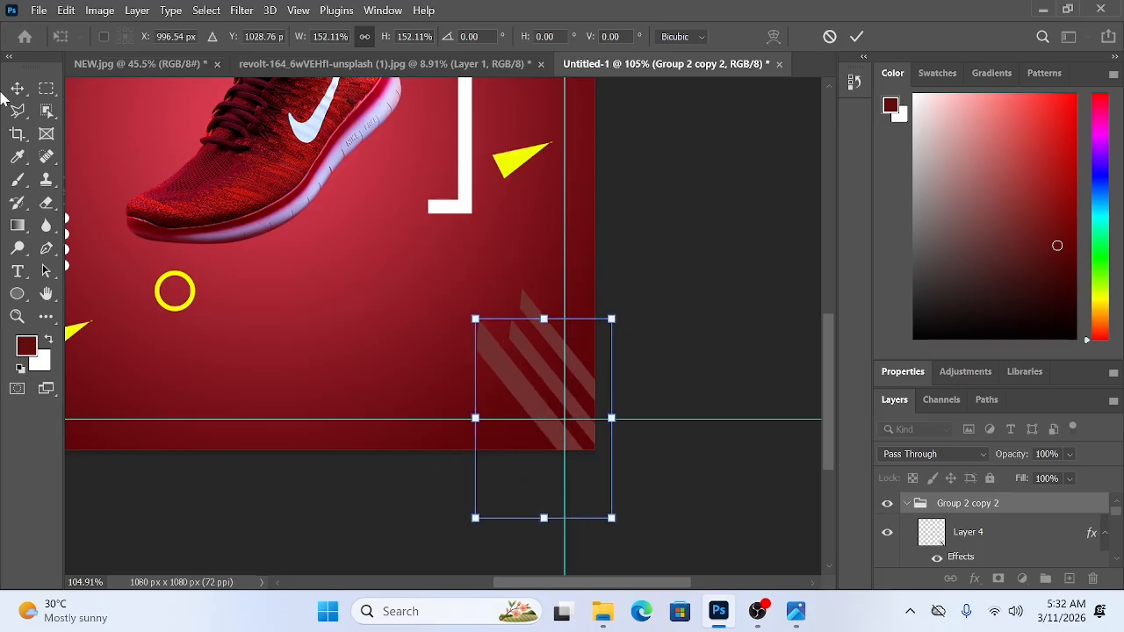
key("Escape")
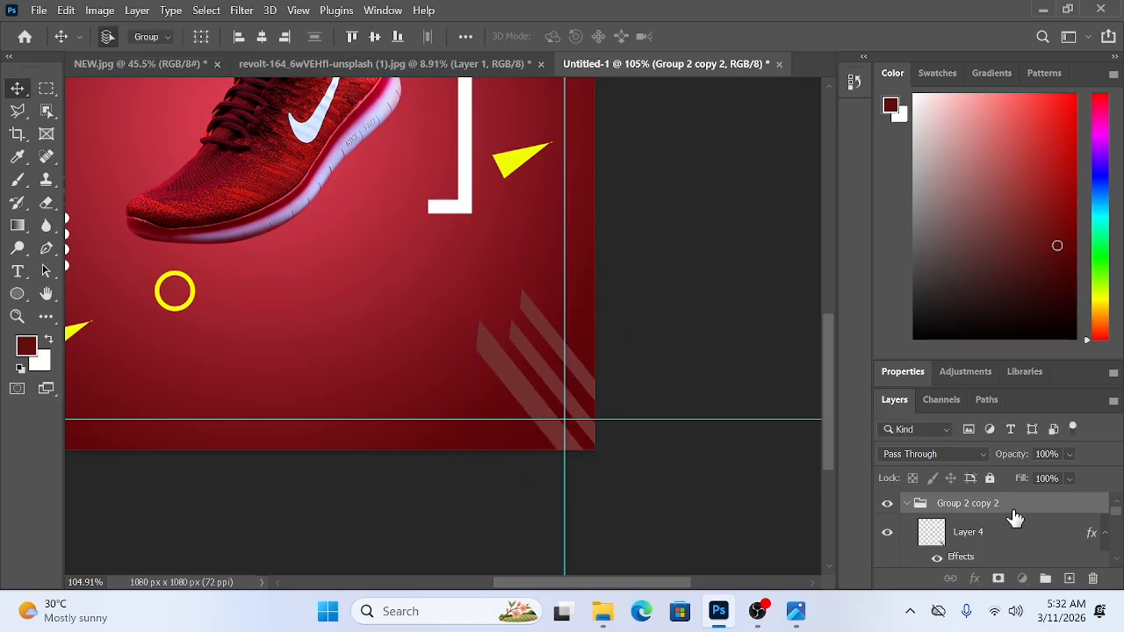
- Delete the stripe group and both of its copies
left_click(1093, 579)
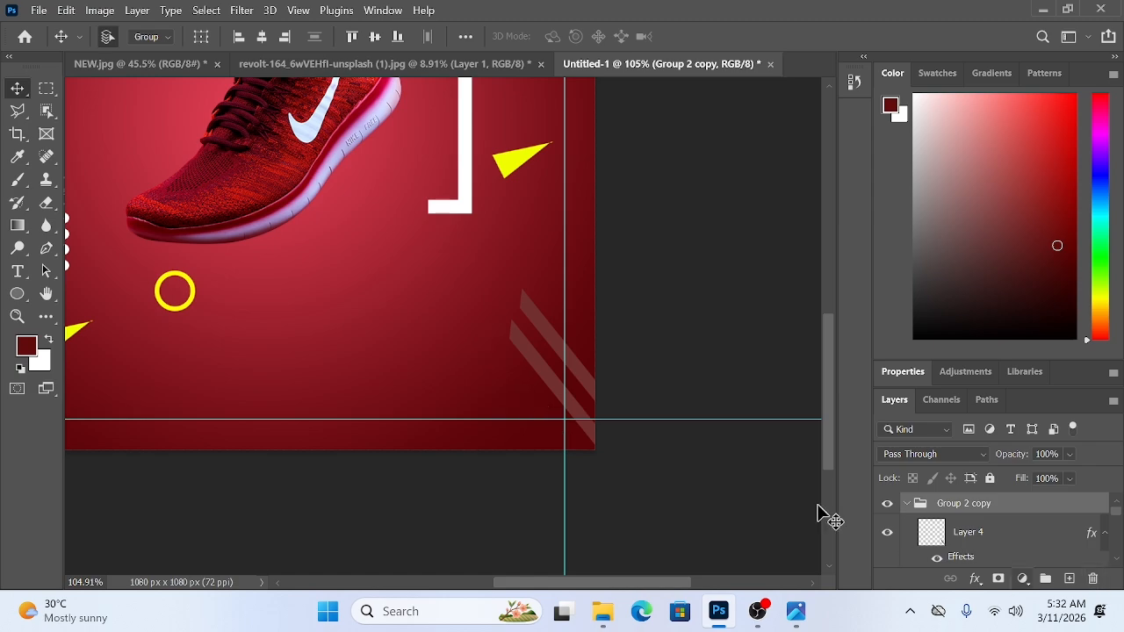
left_click_drag(1027, 513, 1093, 579)
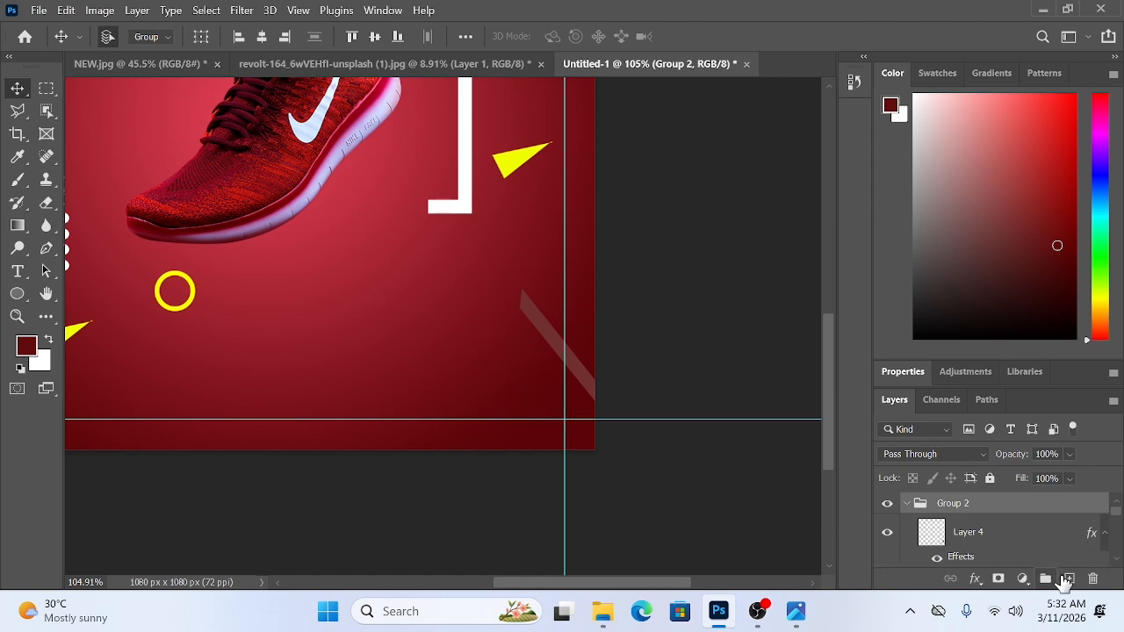
left_click_drag(1049, 511, 1094, 580)
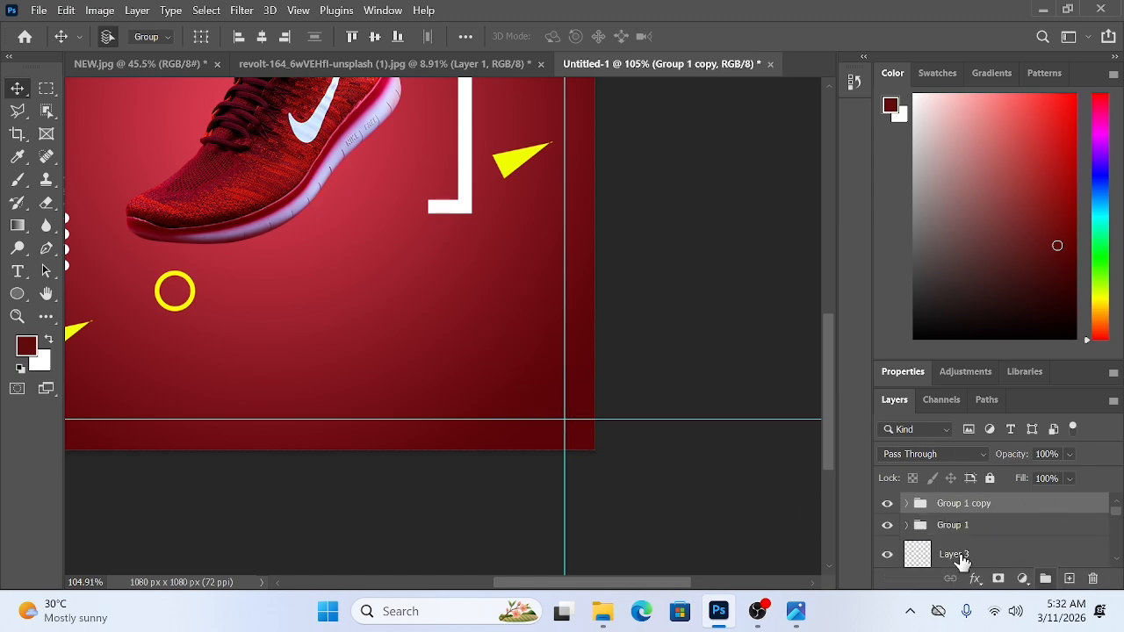
- Add a layer and draw a narrow upright dark red rectangle, about 26 x 319 px without stroke, crossing the canvas's lower edge
left_click(1068, 579)
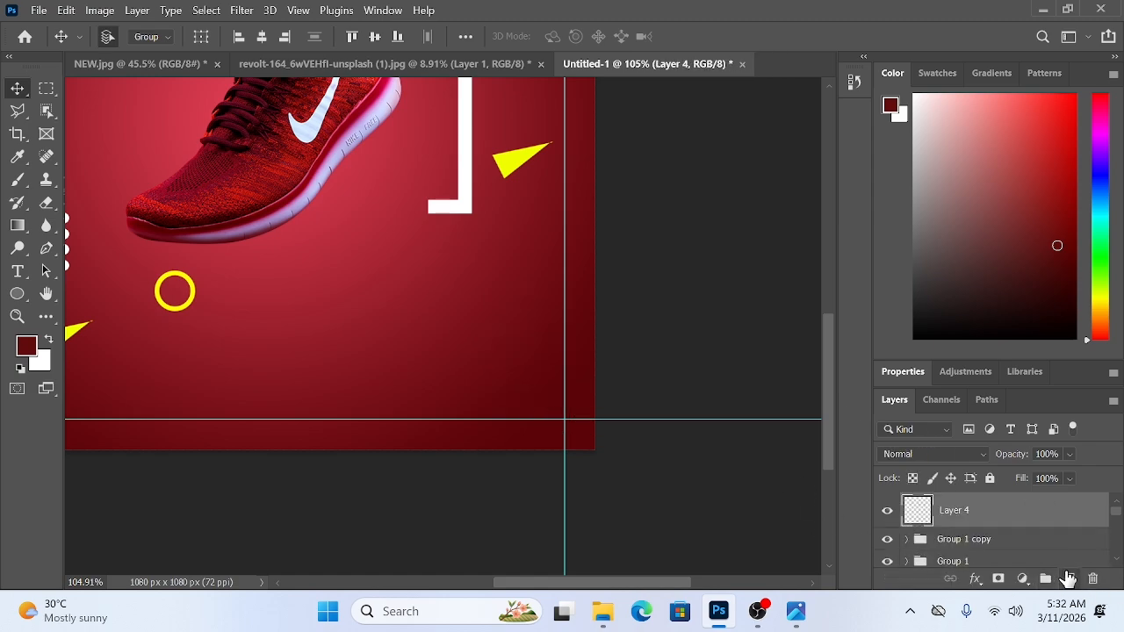
left_click(18, 294)
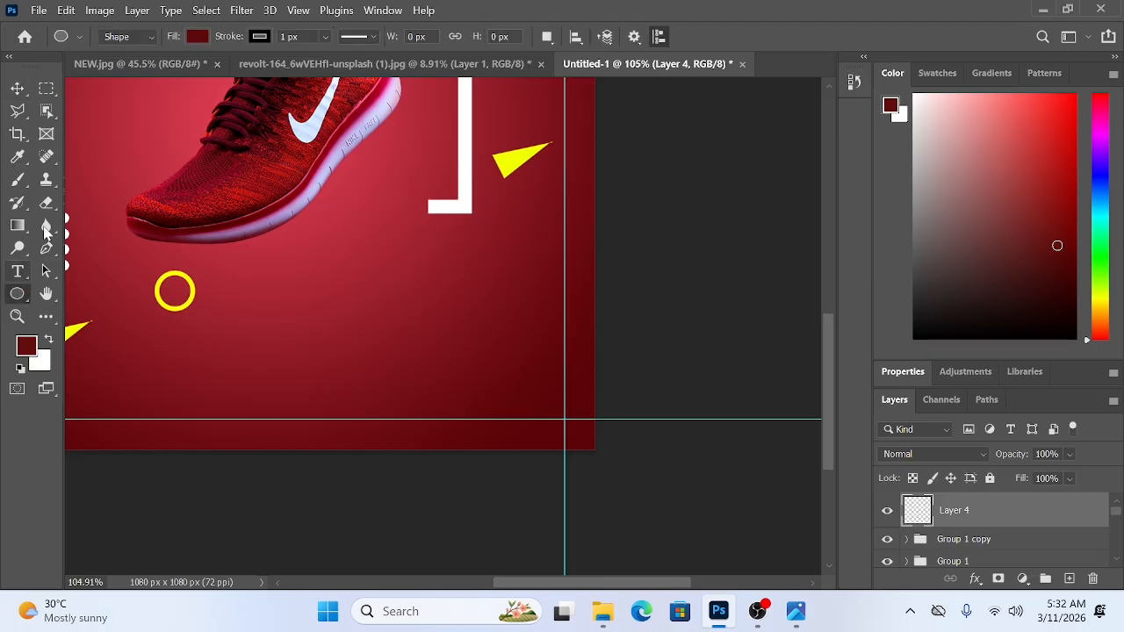
right_click(18, 294)
left_click(87, 290)
left_click_drag(431, 298, 417, 493)
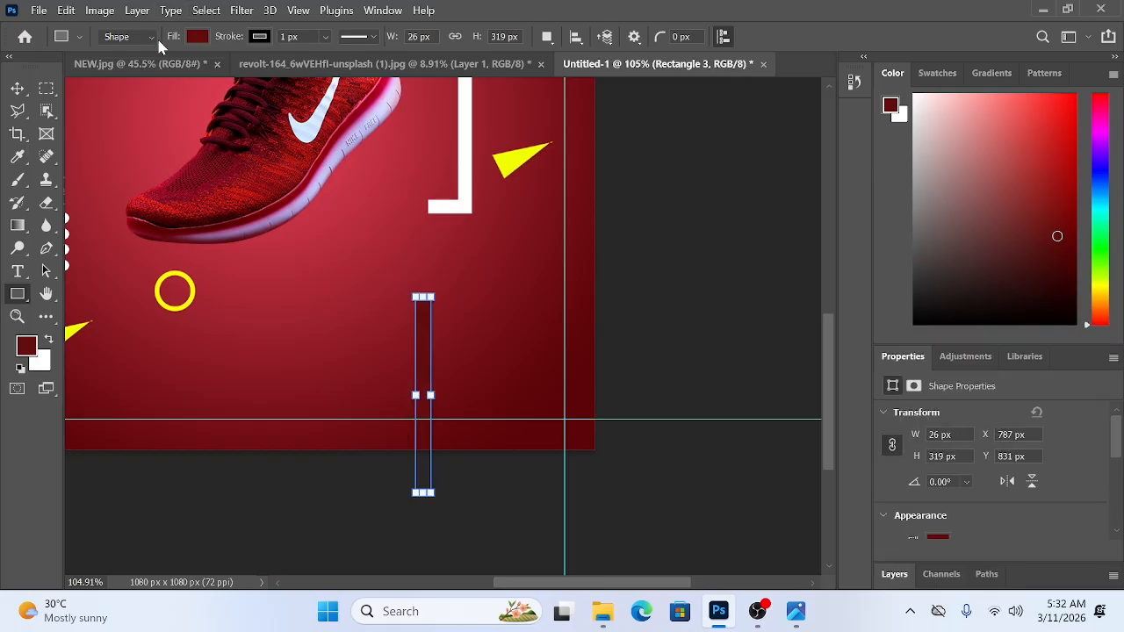
left_click(261, 38)
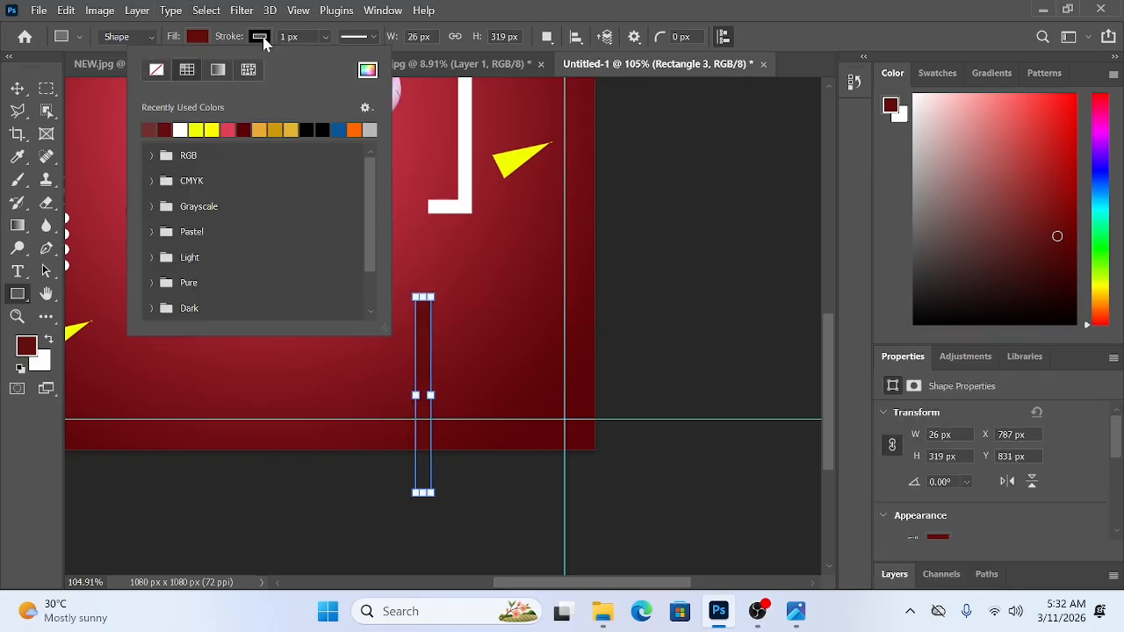
left_click(156, 70)
- Skew the narrow rectangle vertically by about -46.8° so its upper end slants, converting the live shape to a regular path
key("v")
scroll(437, 364, "up", 2)
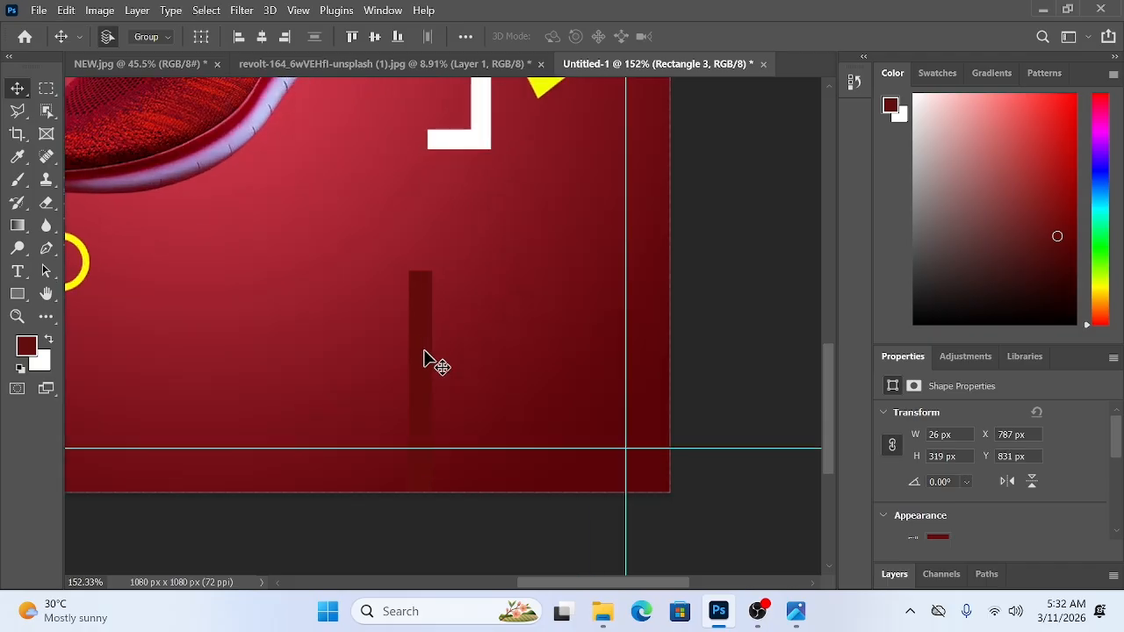
key("ctrl+t")
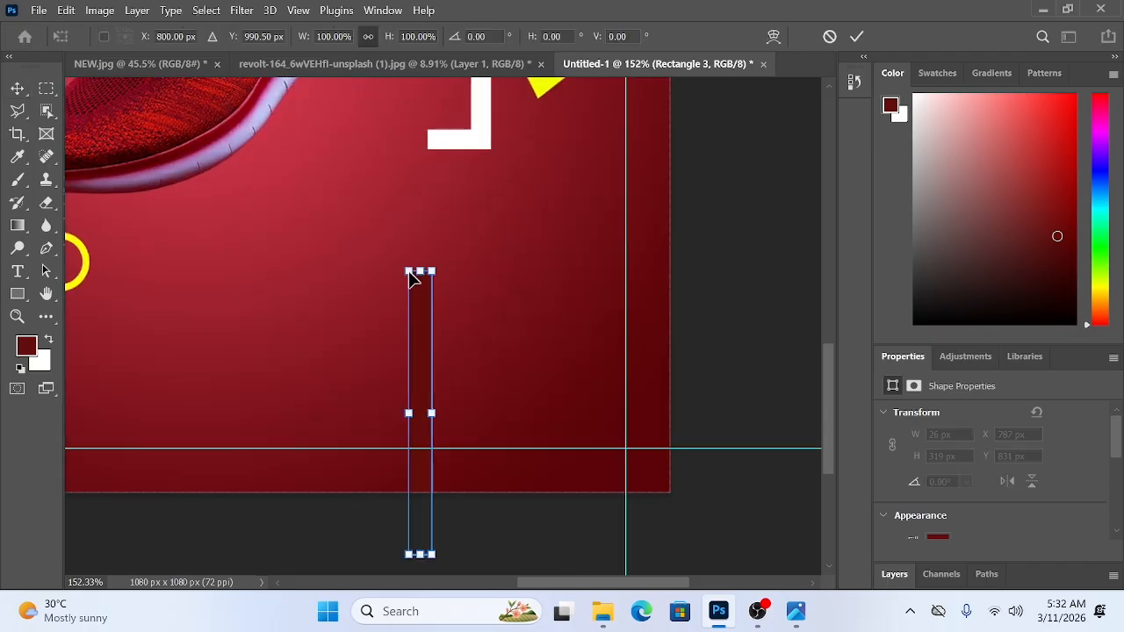
left_click_drag(409, 272, 405, 309)
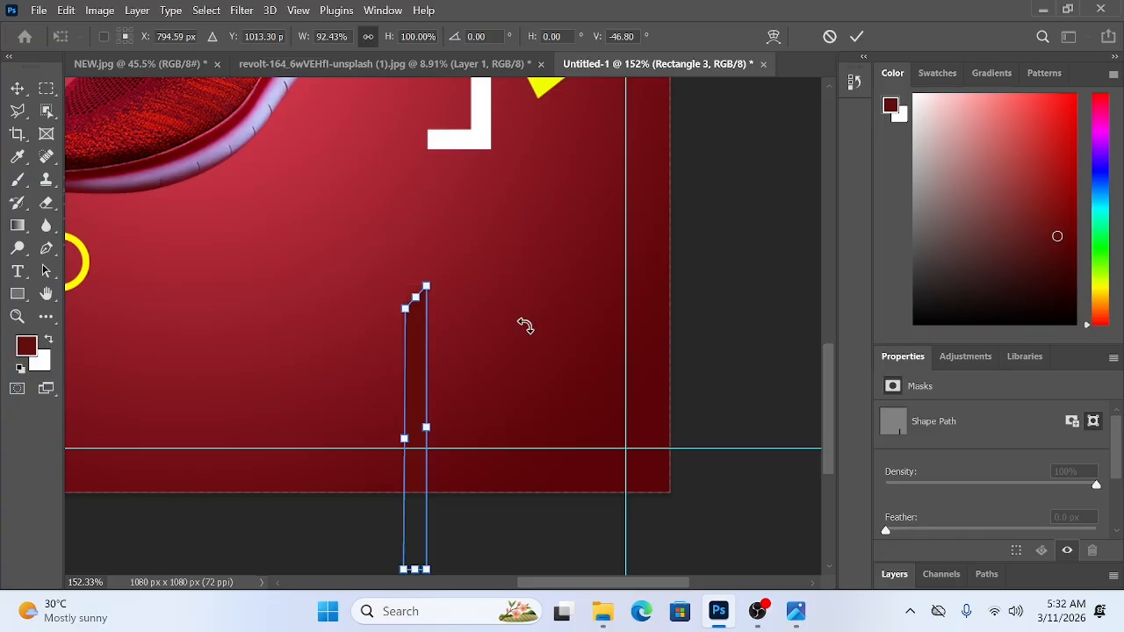
left_click(18, 88)
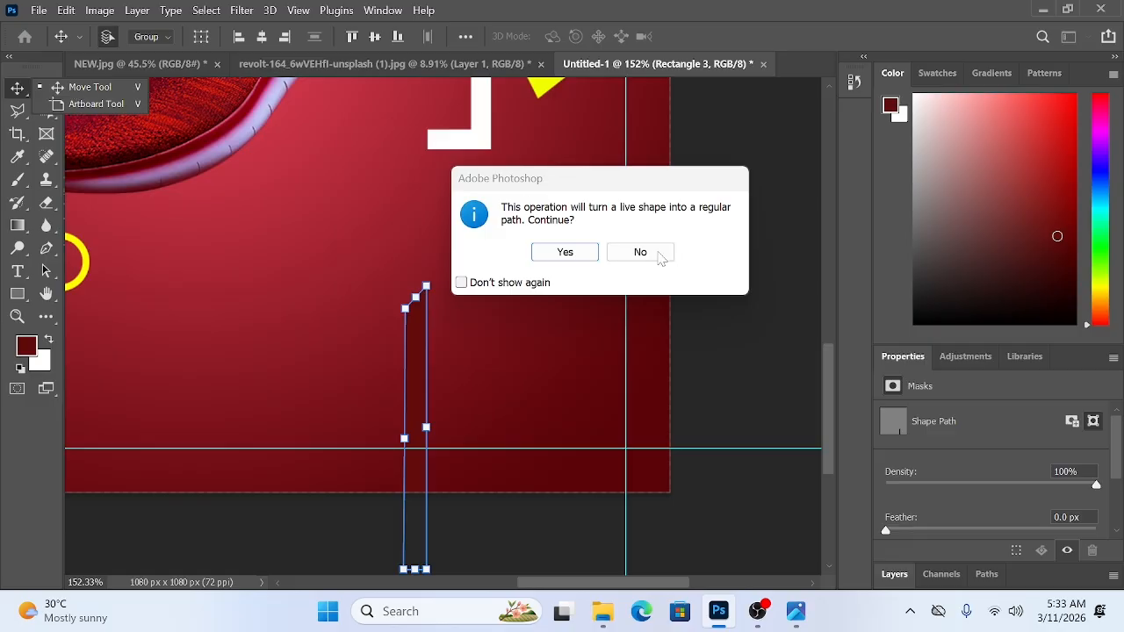
left_click(756, 611)
left_click(868, 443)
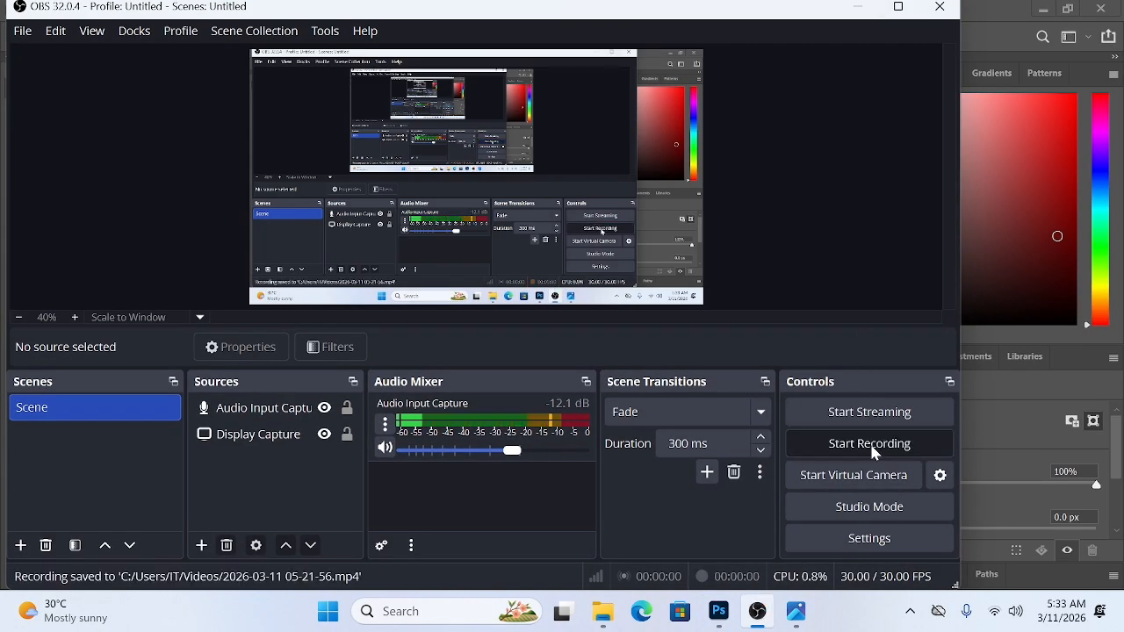
left_click(869, 443)
left_click(860, 7)
- Add a blank layer directly beneath the shoe layer and activate the Brush tool for painting on it
scroll(439, 282, "down", 5)
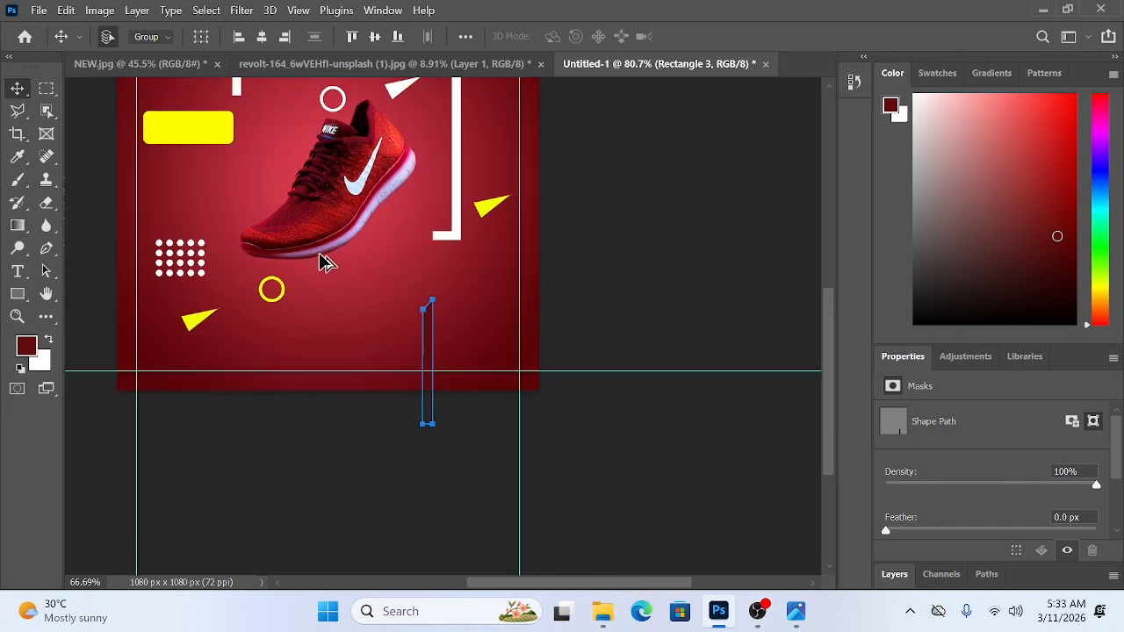
left_click_drag(257, 239, 245, 316)
key("ctrl+0")
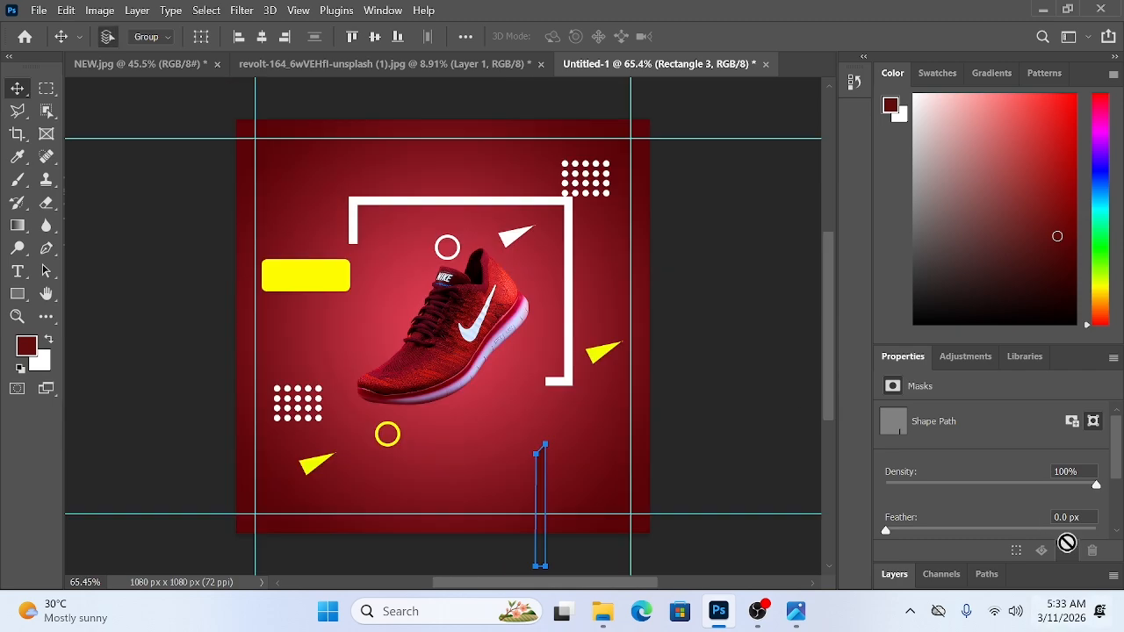
left_click(891, 575)
scroll(936, 542, "down", 10)
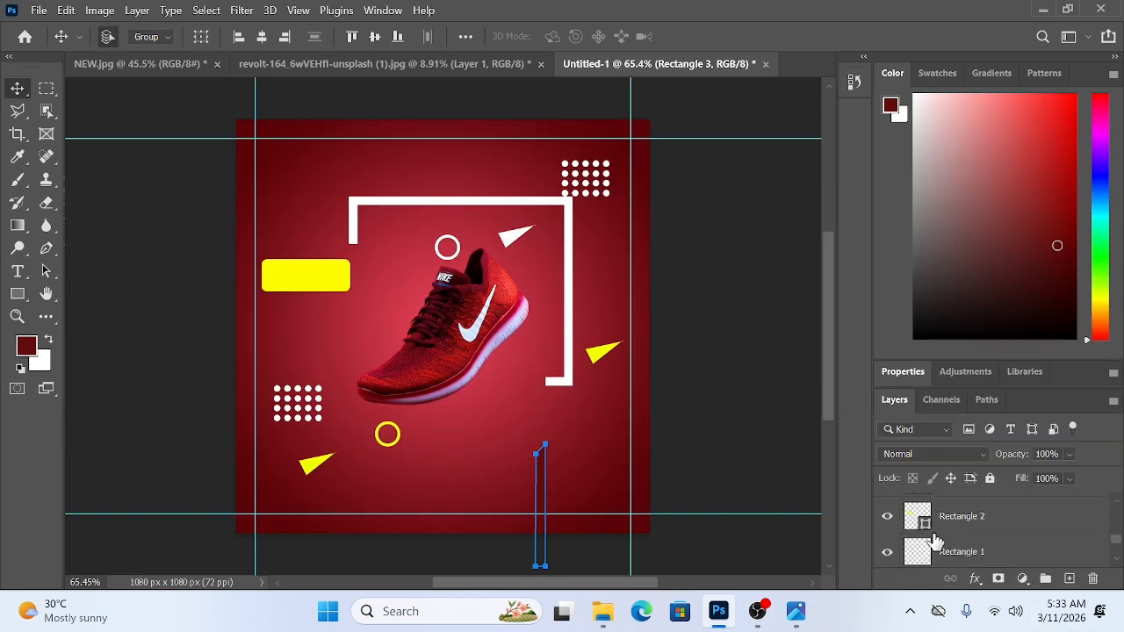
scroll(948, 538, "up", 1)
left_click(1008, 531)
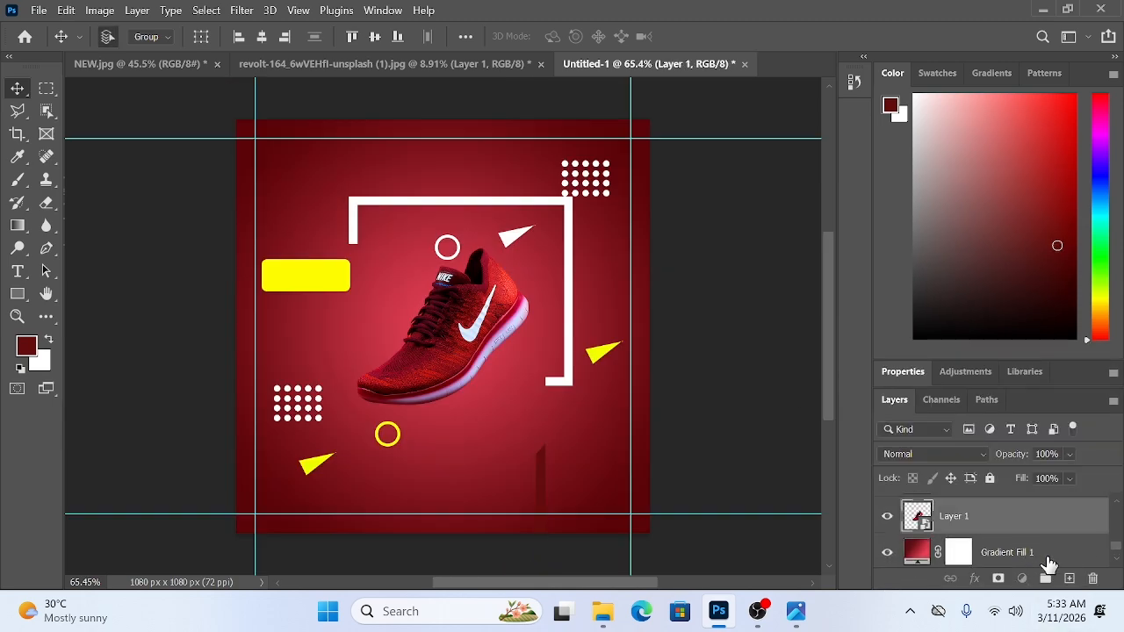
left_click(1068, 577, "ctrl")
key("b")
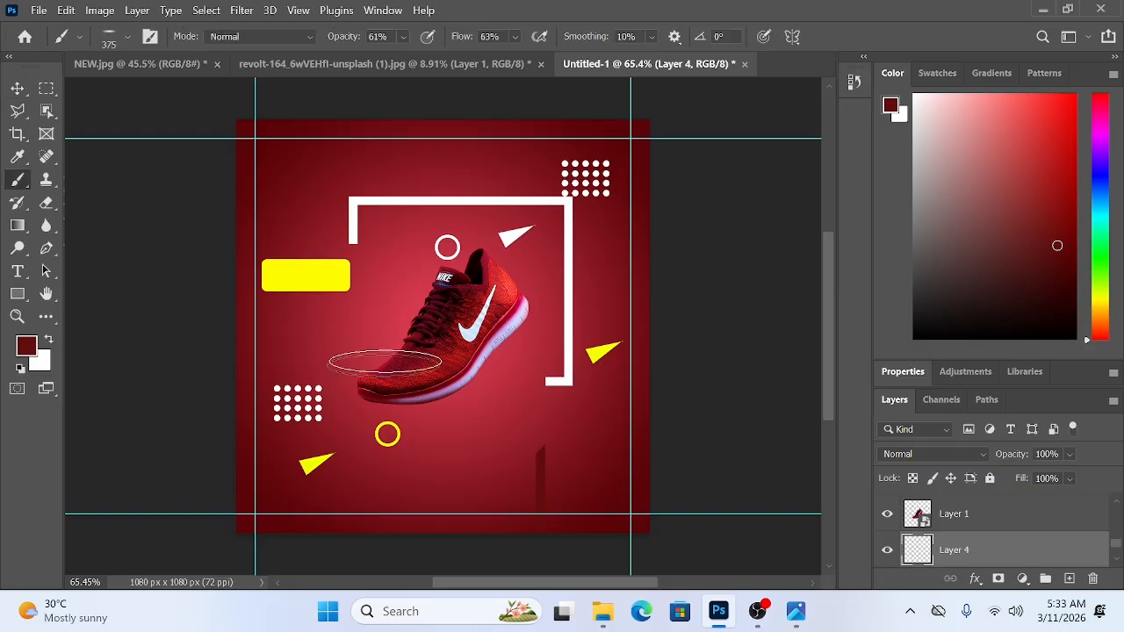
- Set up a flattened elliptical Soft Round brush, 530 px in size with 0% hardness and 87% opacity
left_click_drag(409, 322, 451, 332)
right_click(416, 321)
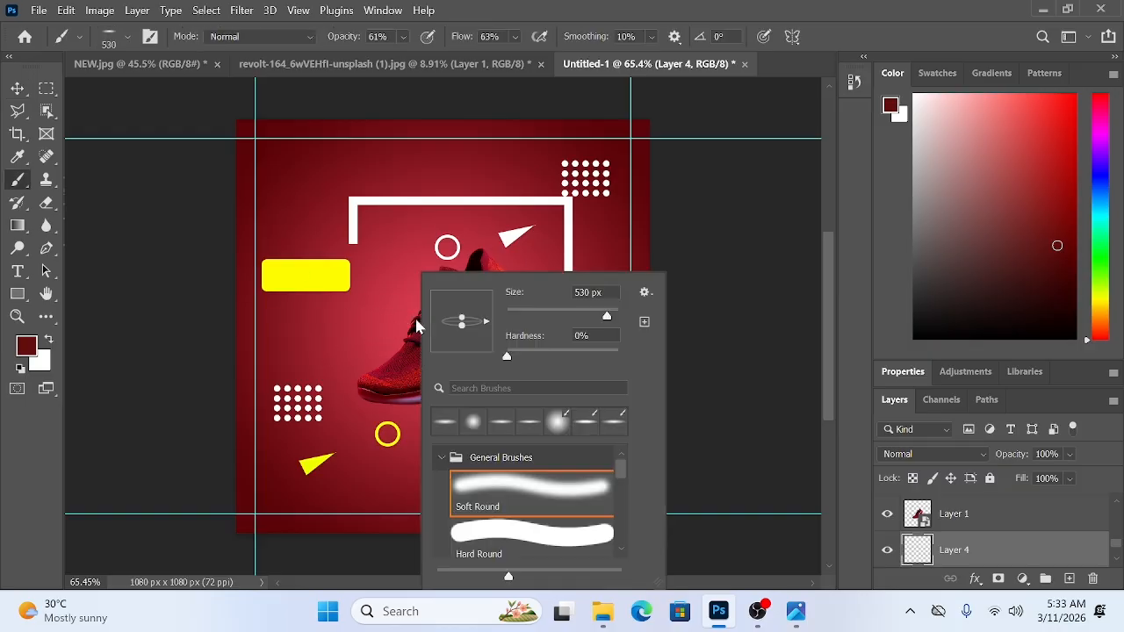
left_click(514, 485)
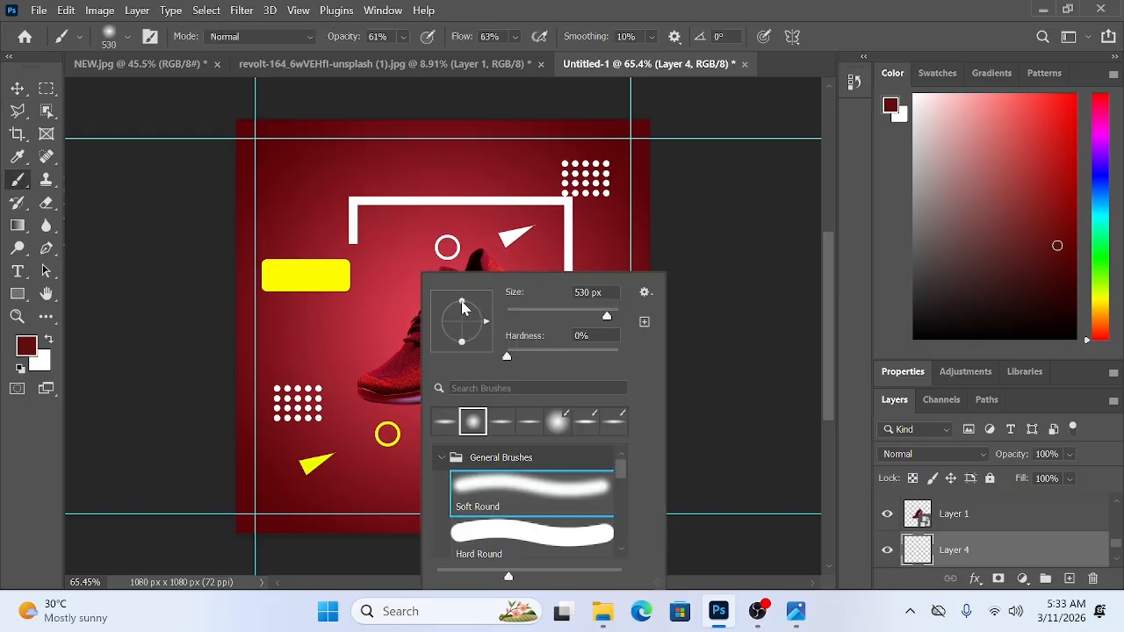
left_click_drag(463, 304, 462, 318)
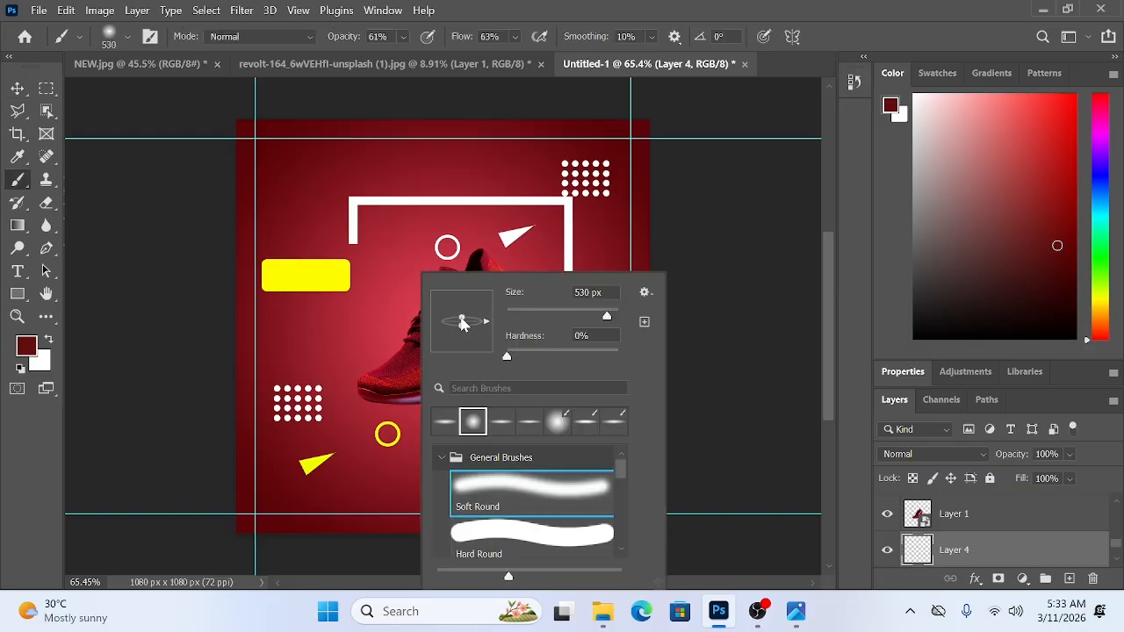
left_click(391, 412)
left_click_drag(349, 37, 376, 40)
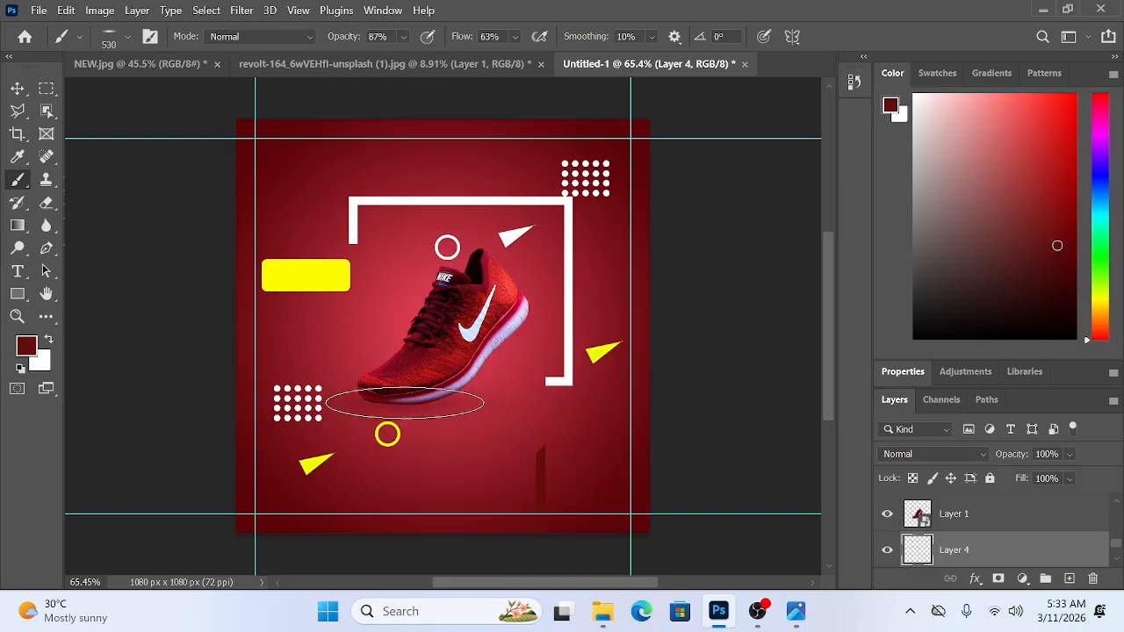
- Paint a soft dark red shadow beneath the shoe's sole, and reduce the brush size to 467 px
left_click(404, 406)
right_click(406, 408, "alt")
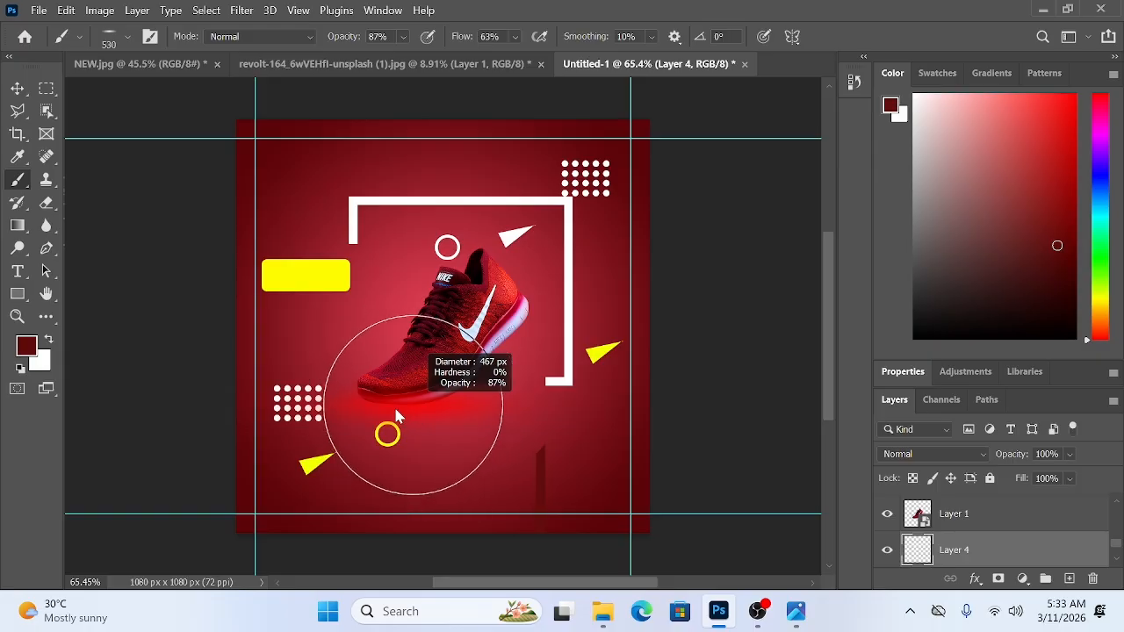
scroll(393, 509, "down", 2)
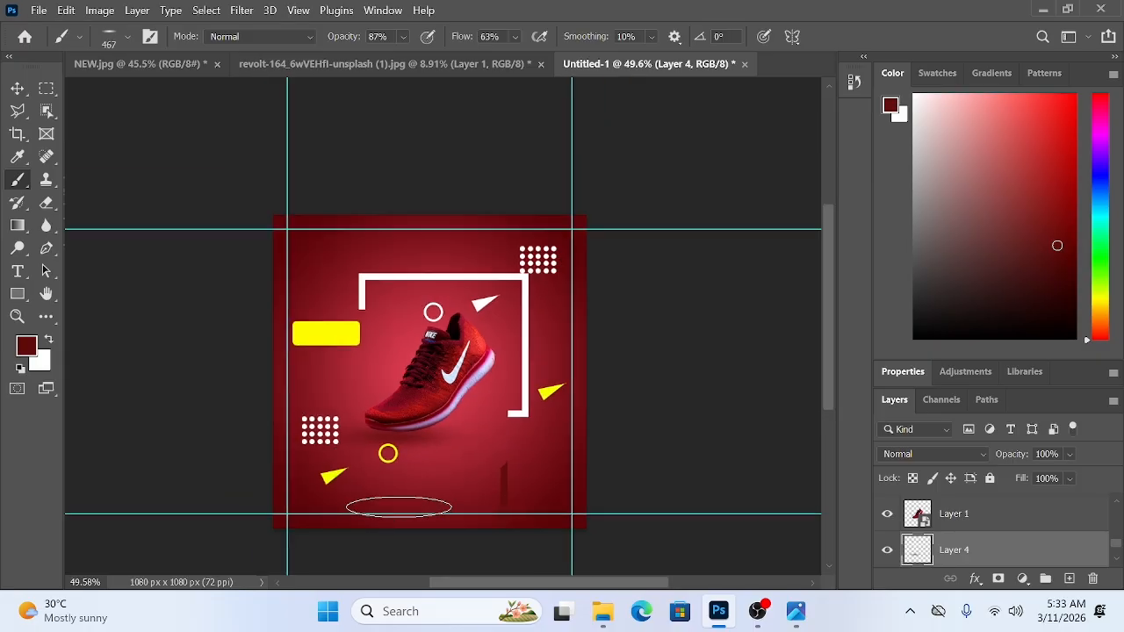
key("ctrl+0")
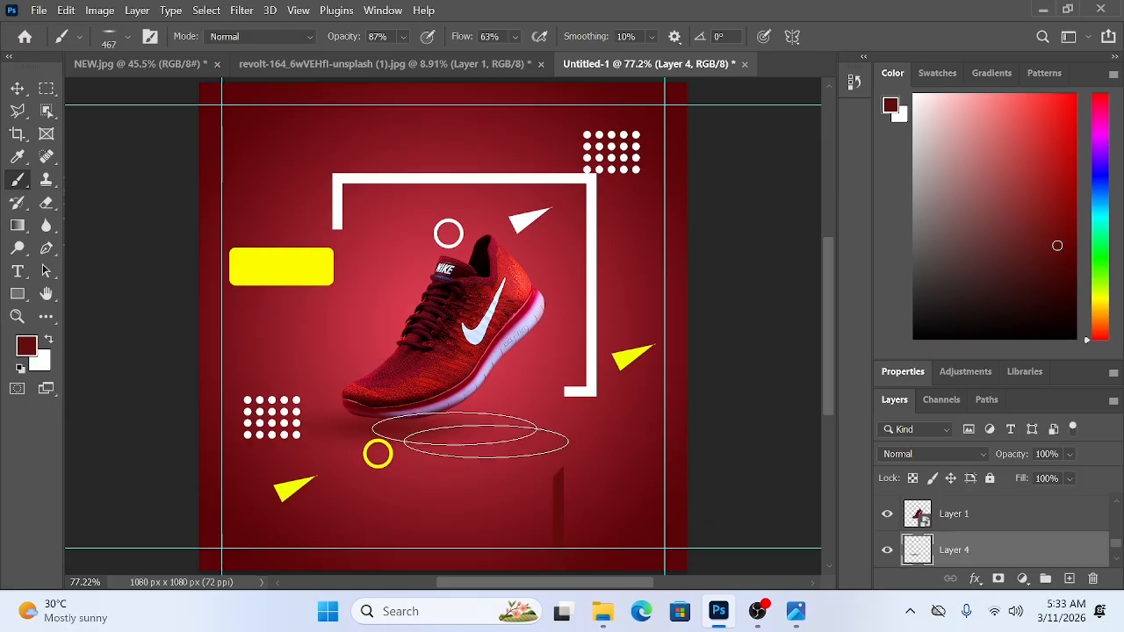
- Rotate the narrow slanted rectangle about -43.8° and move it so the diagonal stripe crosses the canvas's right edge near the lower corner
key("v")
scroll(1016, 547, "up", 3)
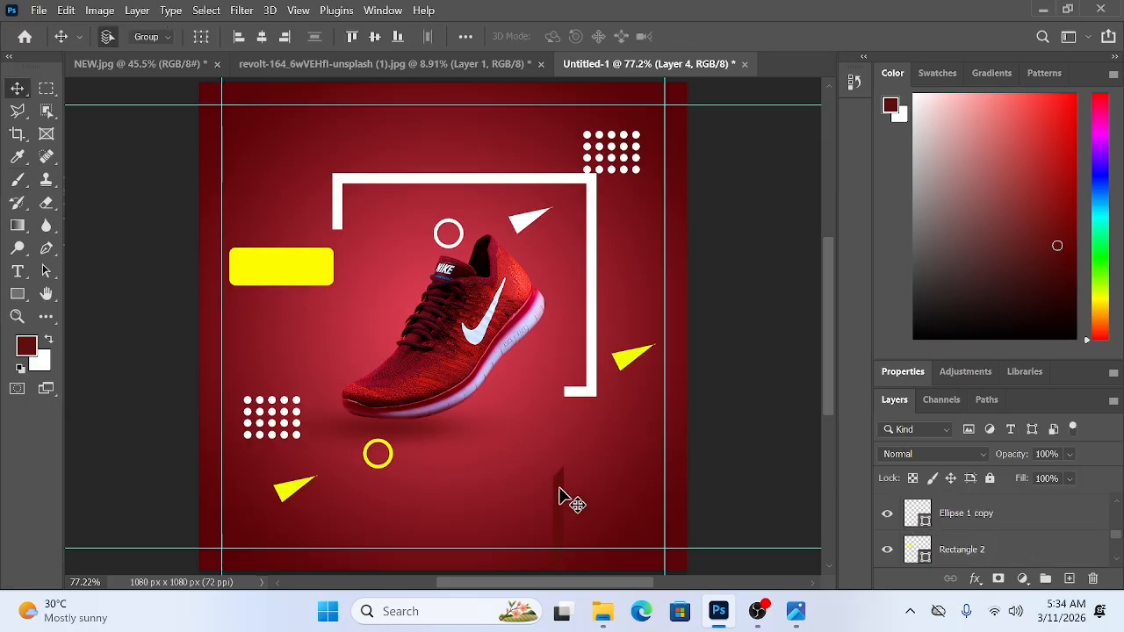
left_click_drag(565, 497, 634, 492)
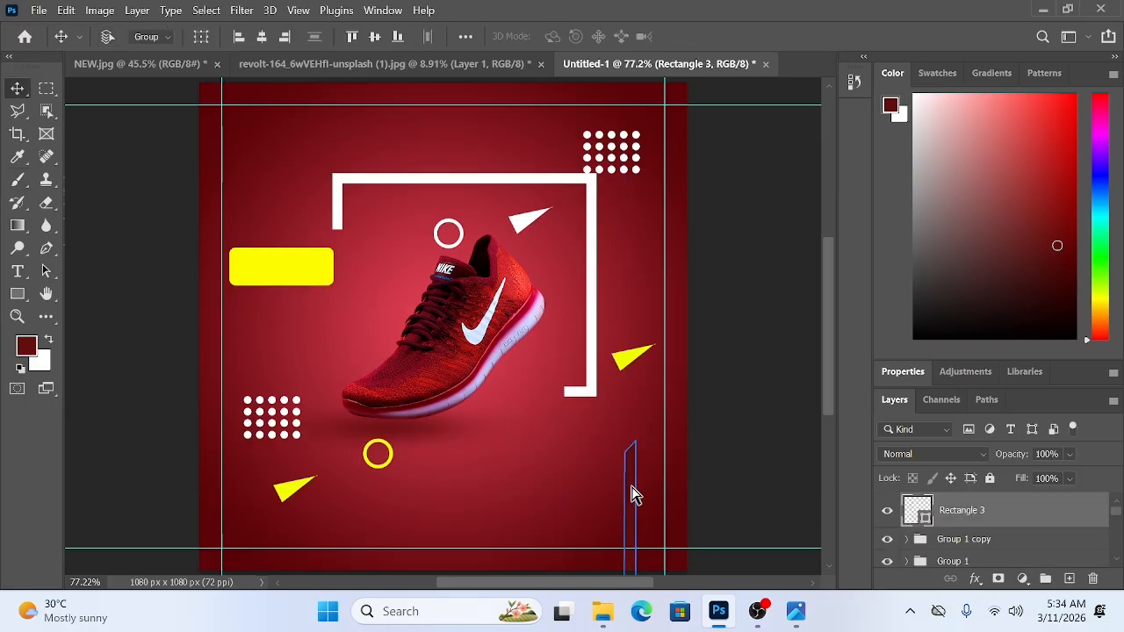
key("ctrl+t")
scroll(633, 496, "down", 5)
key("alt+space")
key("Escape")
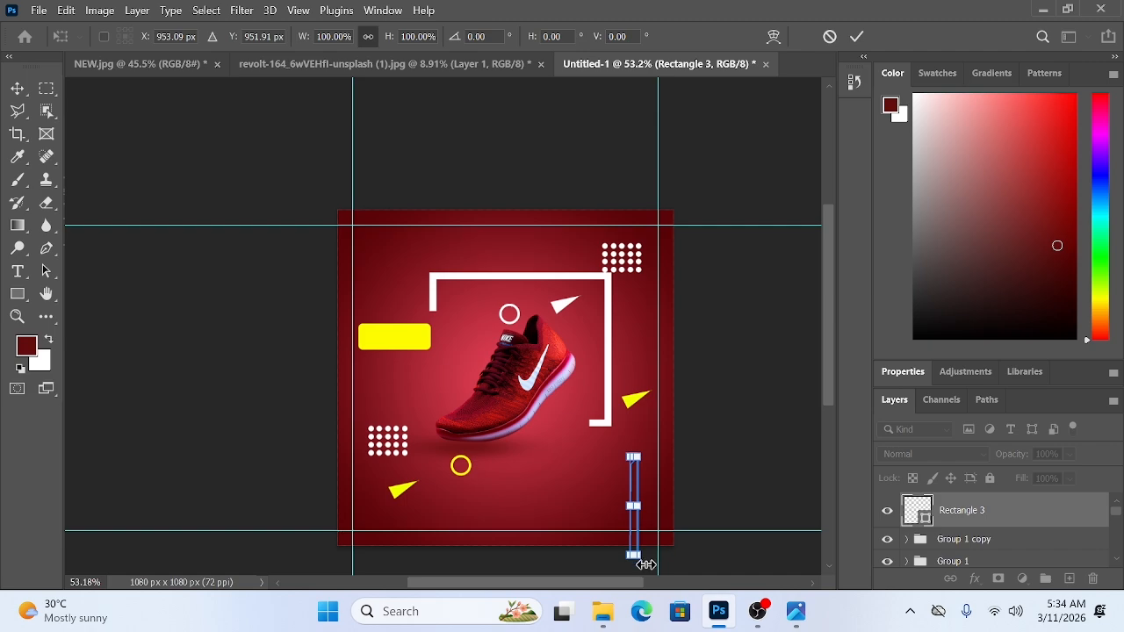
left_click_drag(650, 568, 706, 522)
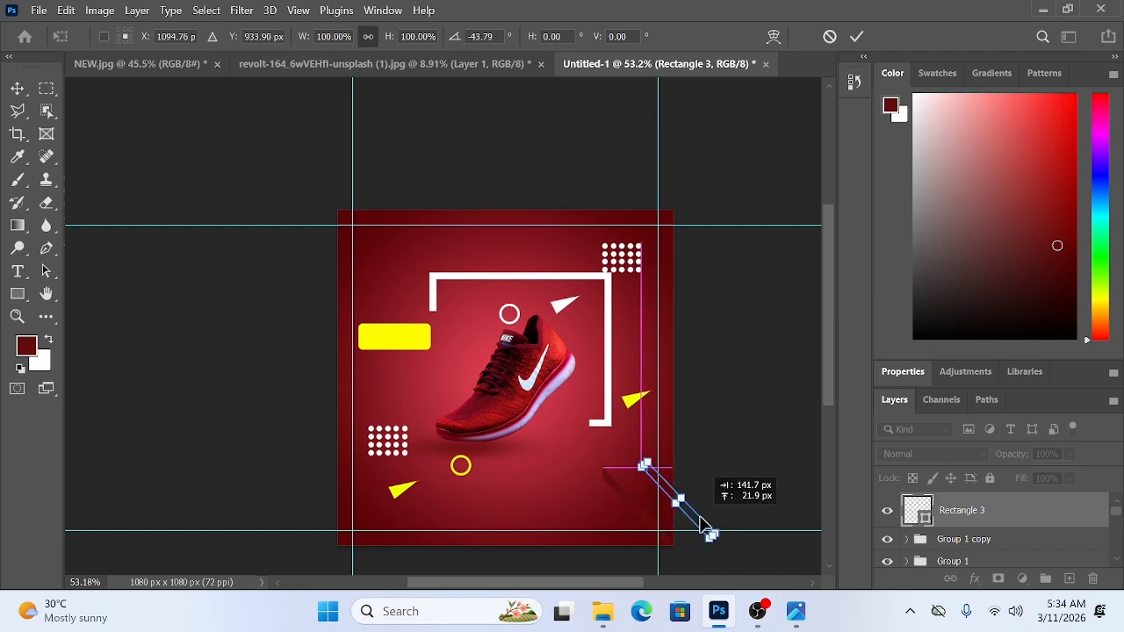
left_click(856, 33)
- Duplicate the diagonal stripe and place the copy parallel to it, slightly lower and further left
scroll(710, 489, "up", 4)
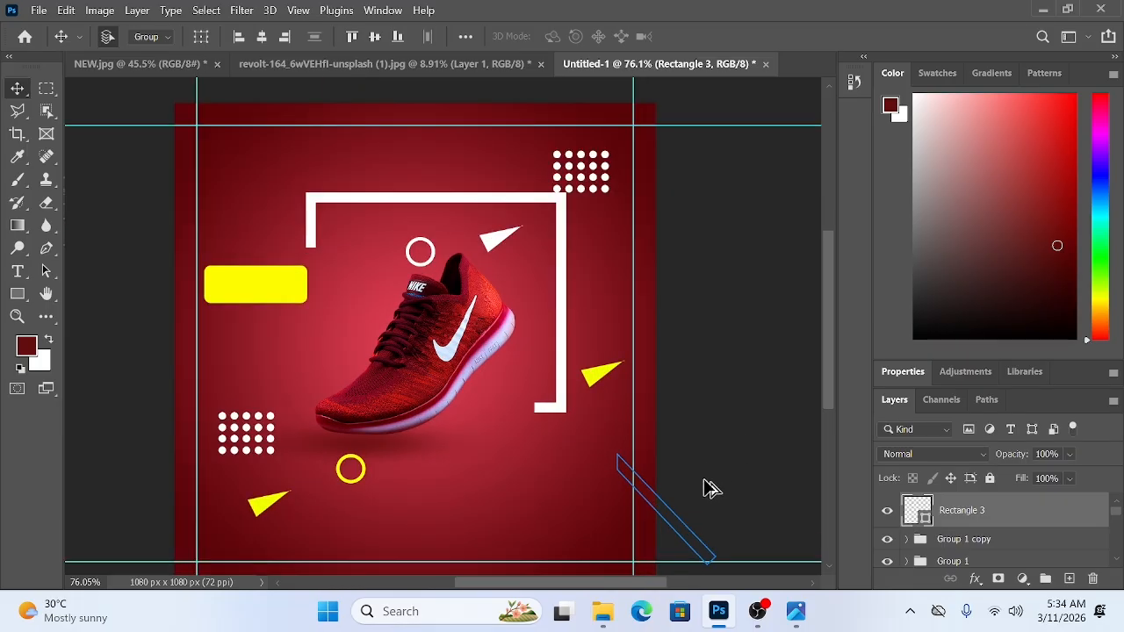
left_click_drag(662, 402, 667, 324)
left_click_drag(657, 382, 573, 353)
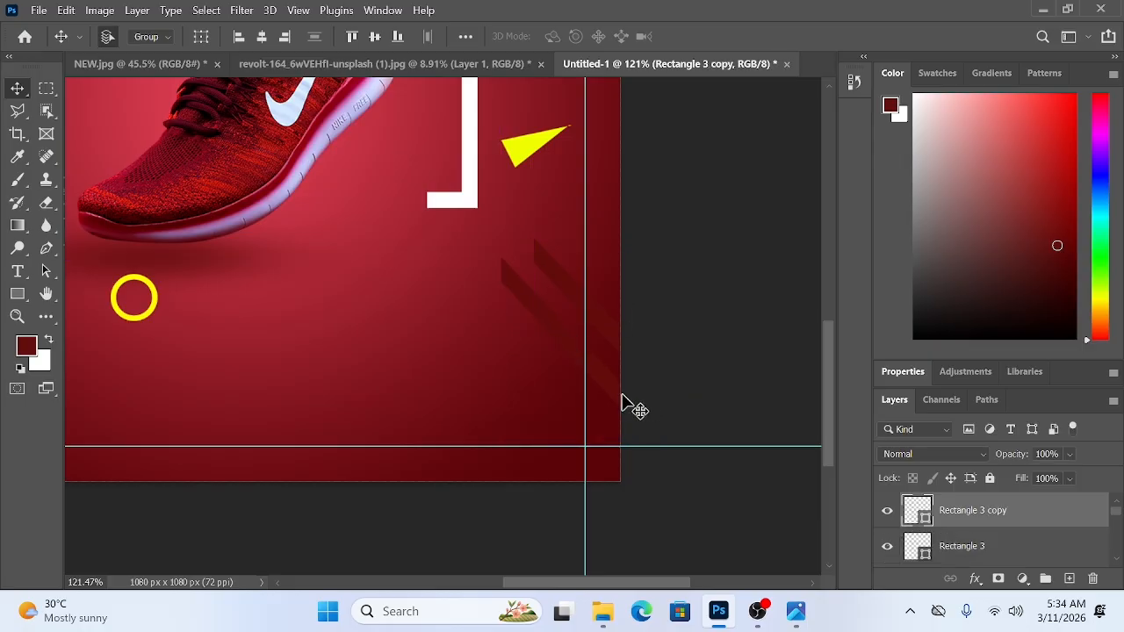
left_click(18, 295)
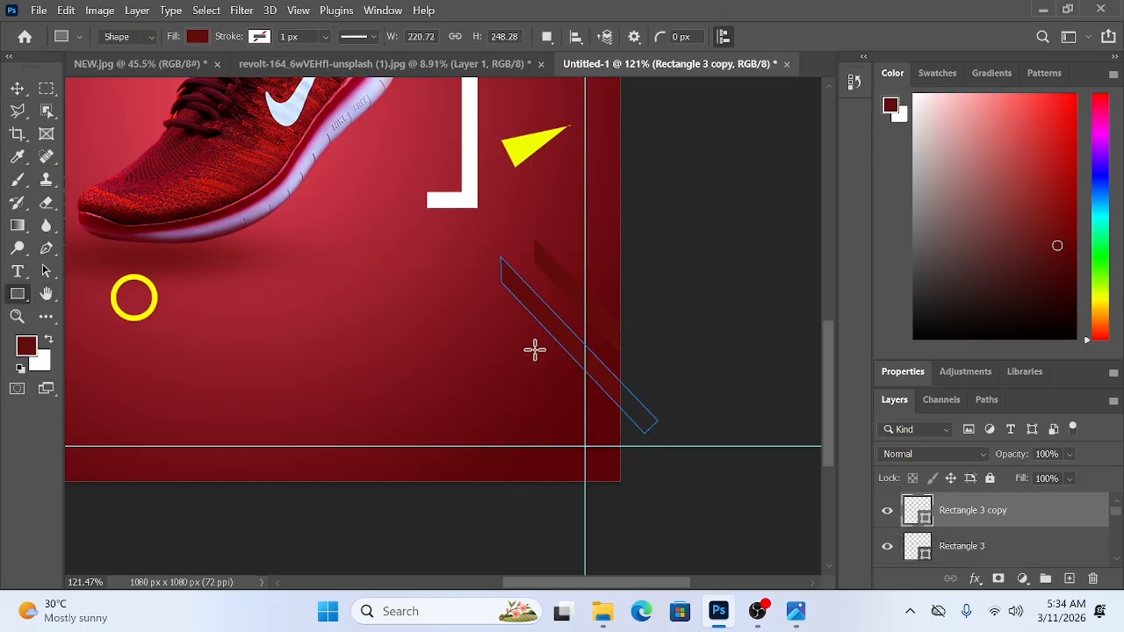
key("ctrl+t")
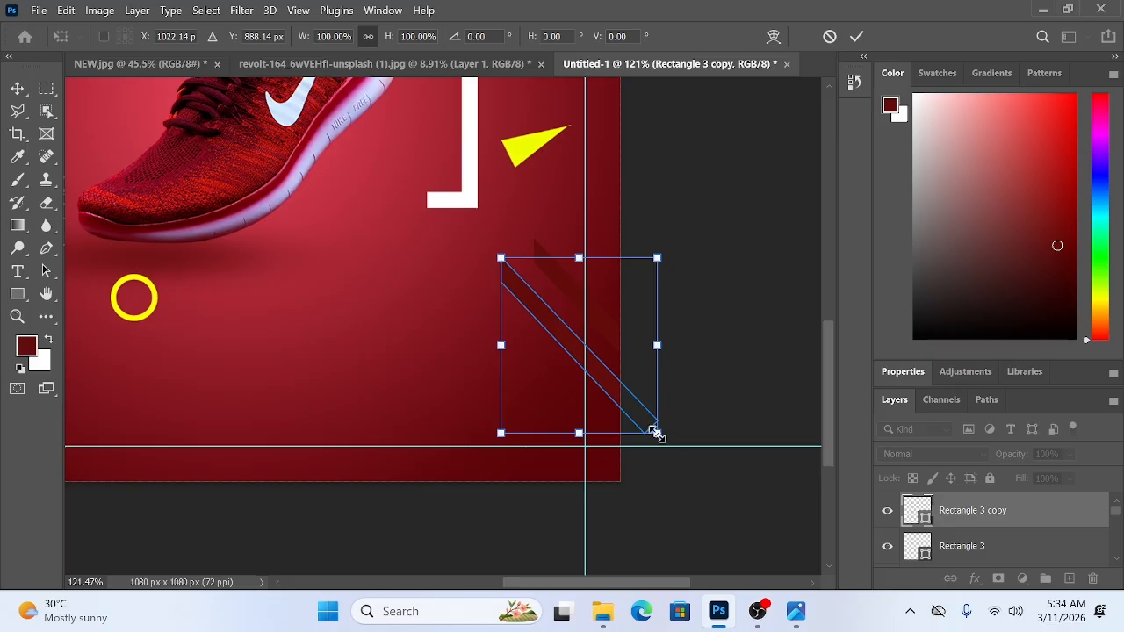
left_click_drag(656, 432, 695, 459)
key("ctrl+z")
left_click(17, 89)
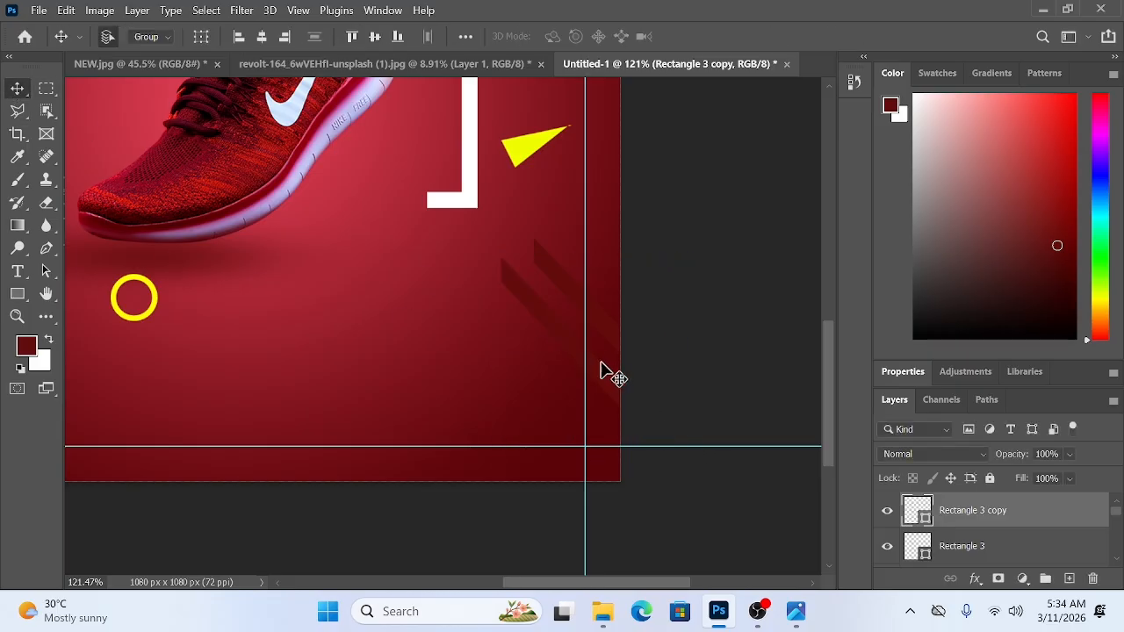
left_click(17, 294)
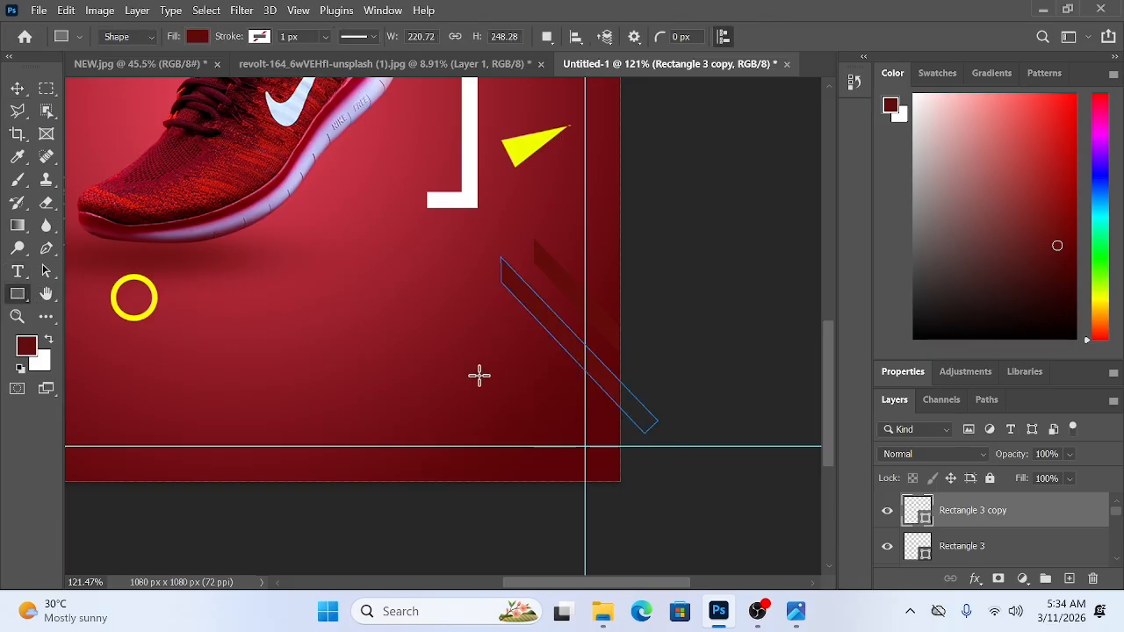
left_click(16, 88)
- Reposition the copied stripe and add three more copies, forming a row of five parallel diagonal stripes across the canvas's lower-right corner
scroll(620, 333, "down", 5)
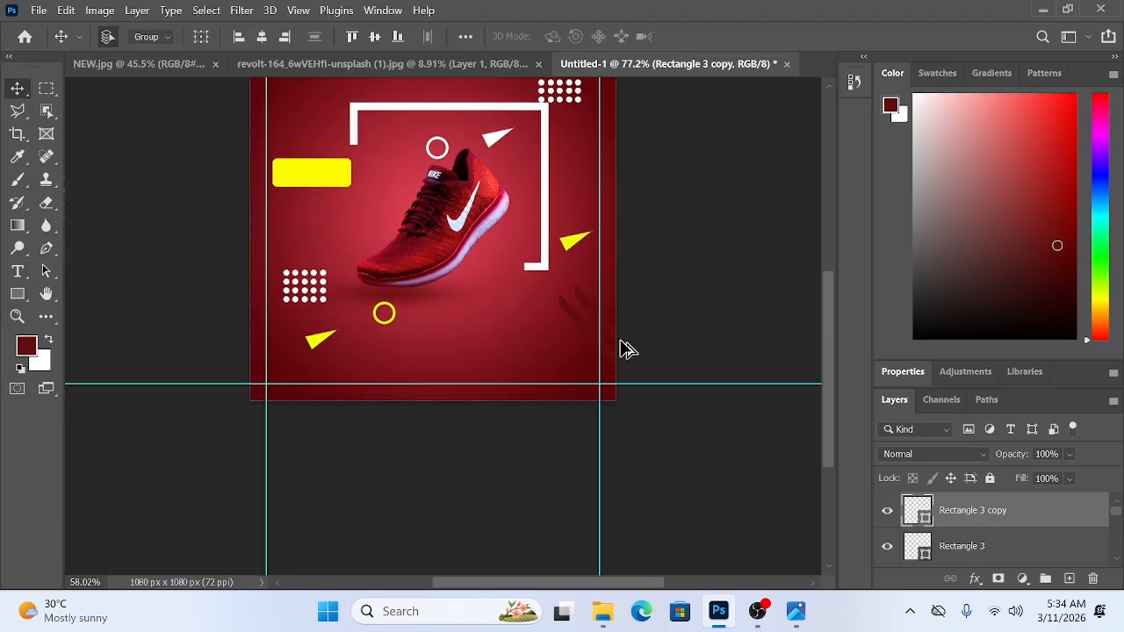
left_click_drag(595, 342, 573, 316)
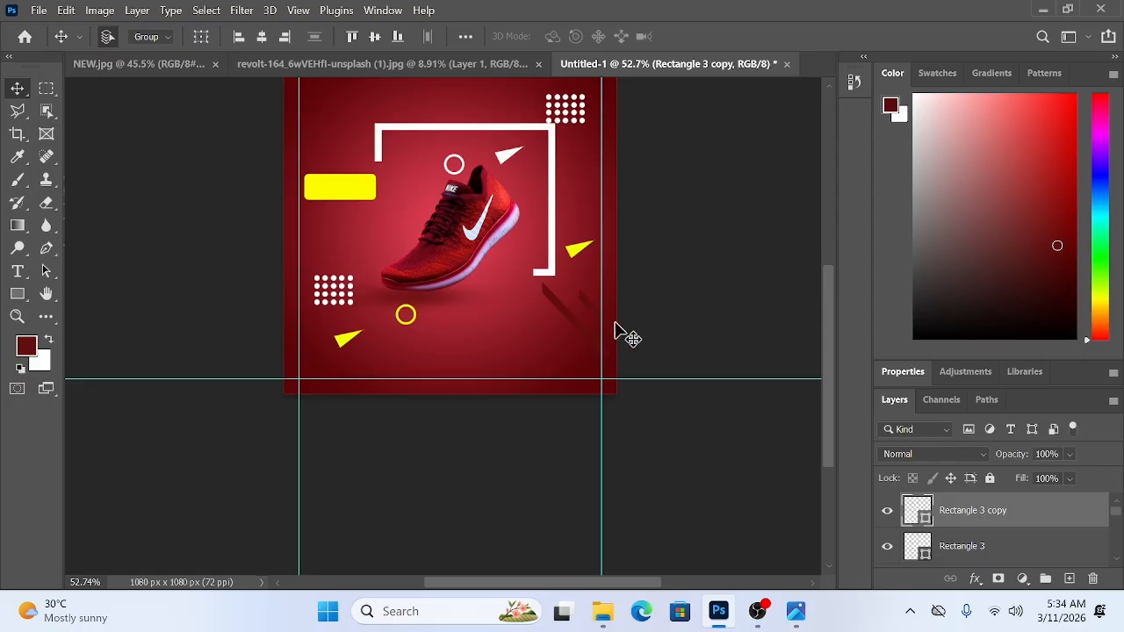
left_click_drag(582, 339, 612, 319)
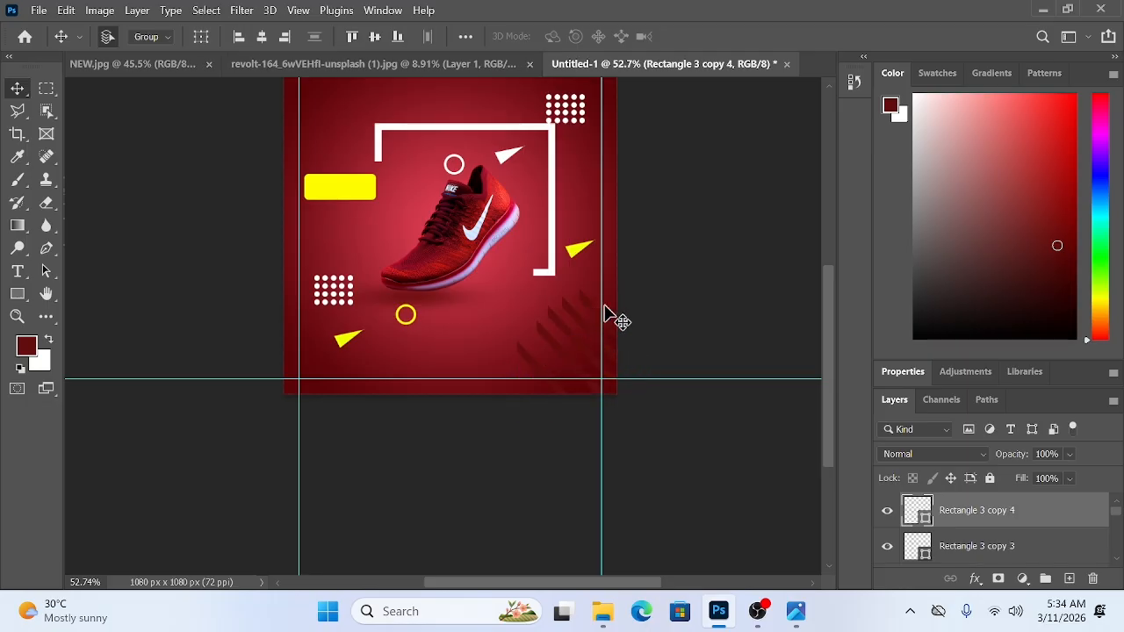
- Select all five diagonal stripe layers, from Rectangle 3 copy 4 down to Rectangle 3, and group them
scroll(426, 316, "down", 1)
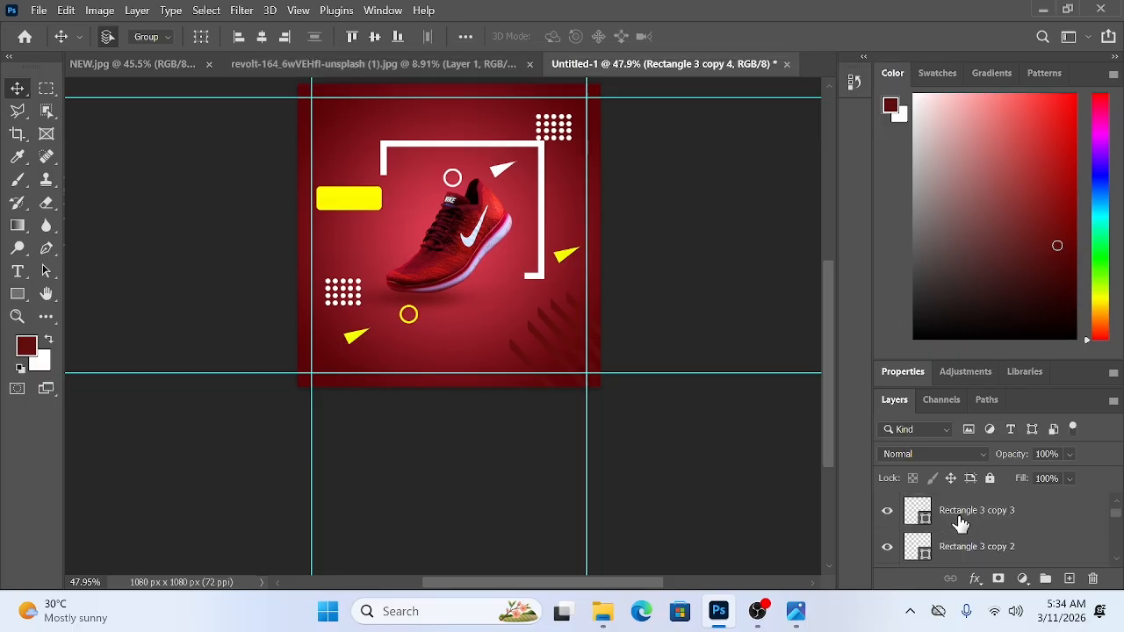
scroll(970, 522, "down", 2)
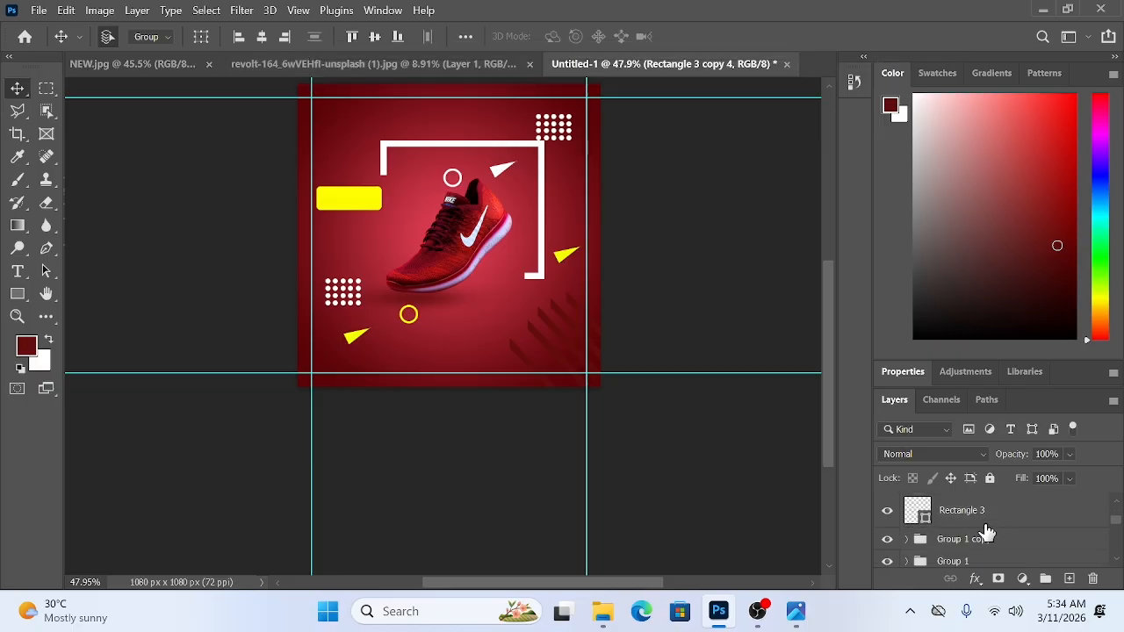
left_click(988, 518)
key("ctrl+g")
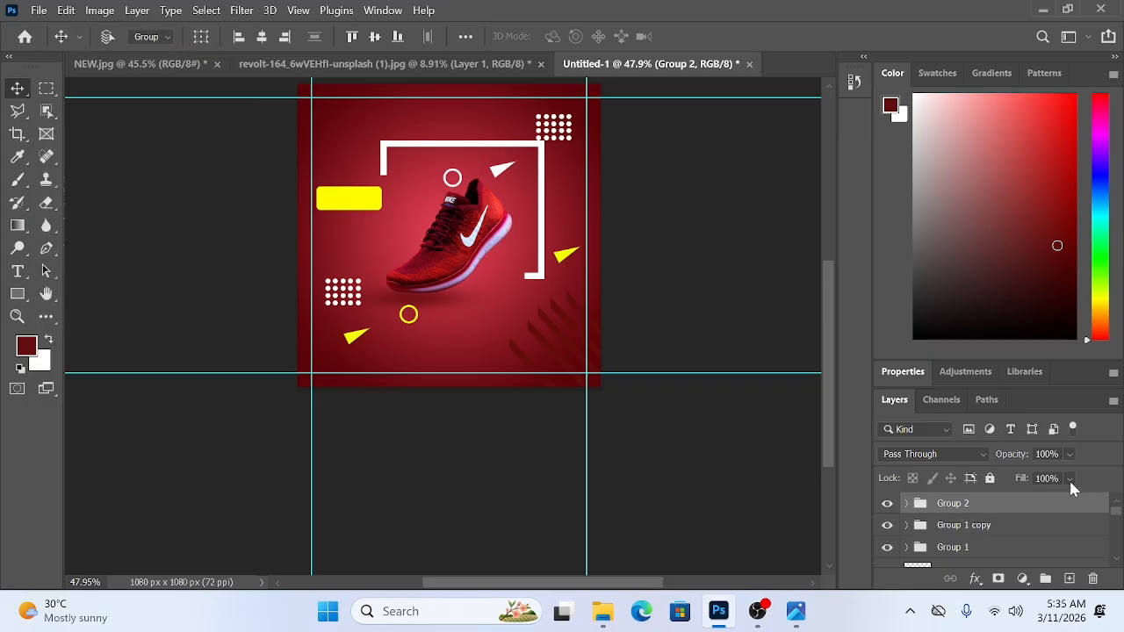
- Duplicate the stripe group, move the copy over the canvas's upper-left edge and rotate it about 163°
key("ctrl+j")
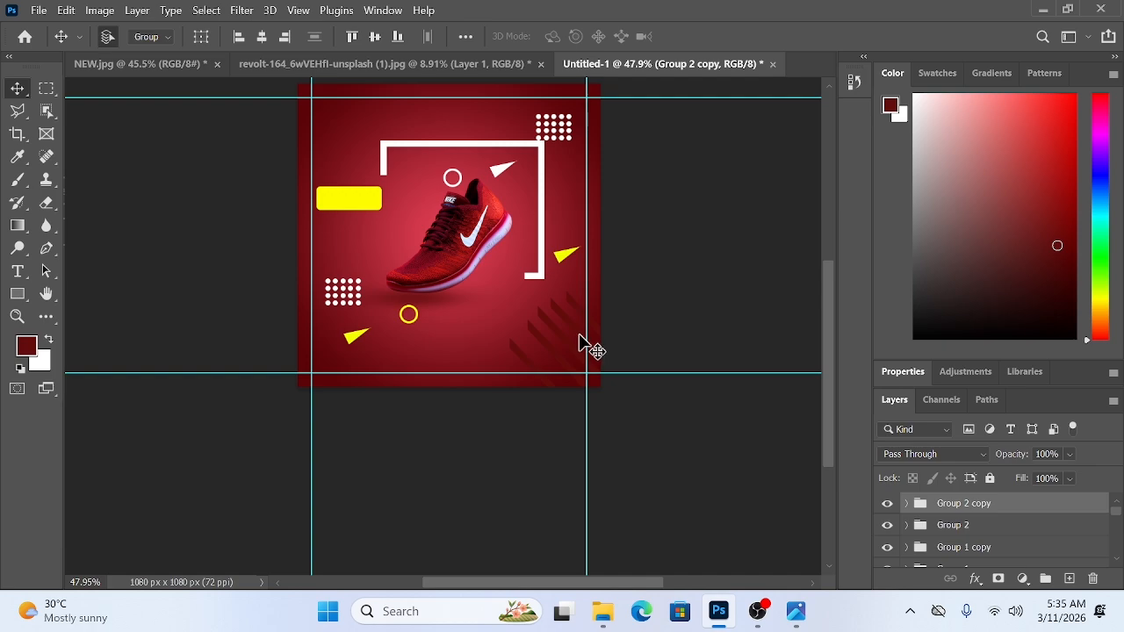
left_click_drag(580, 342, 409, 193)
key("ctrl+t")
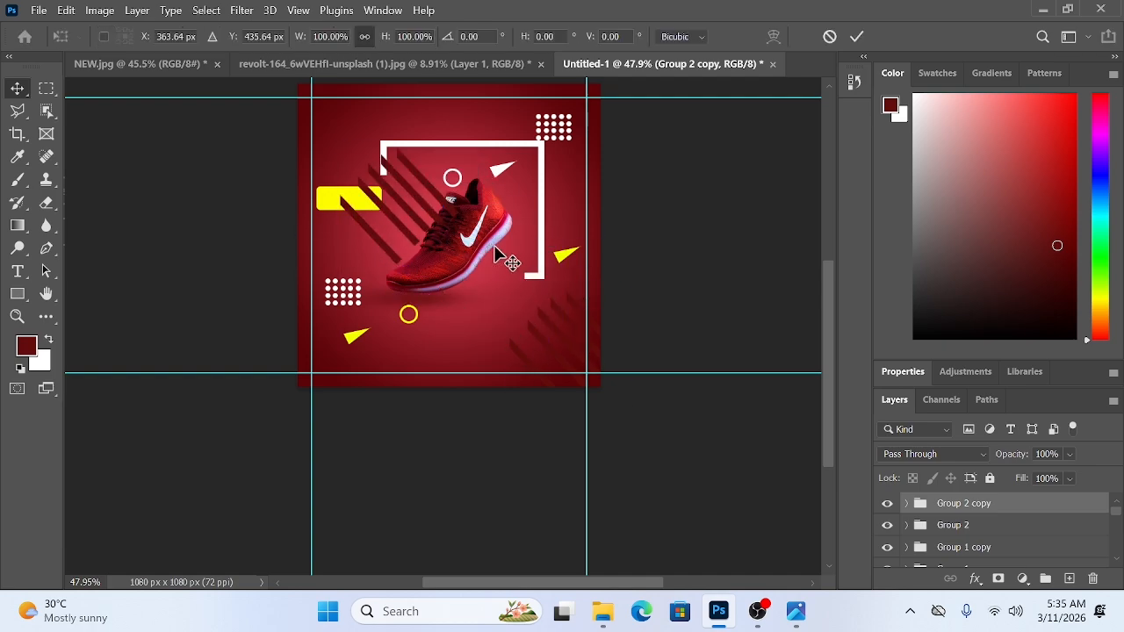
left_click_drag(470, 139, 336, 195)
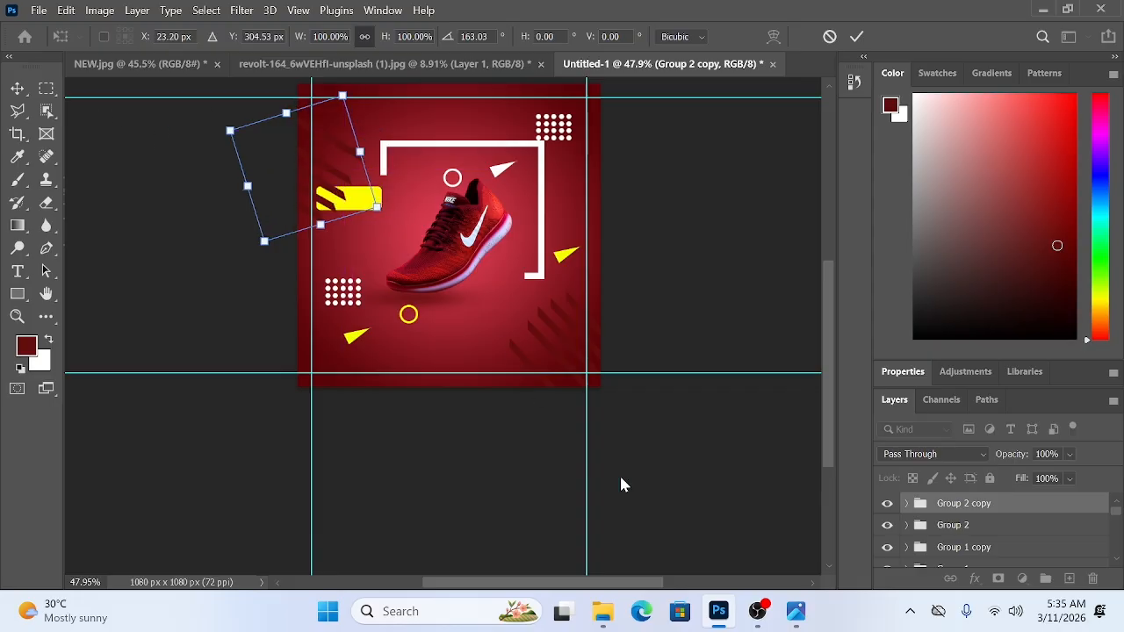